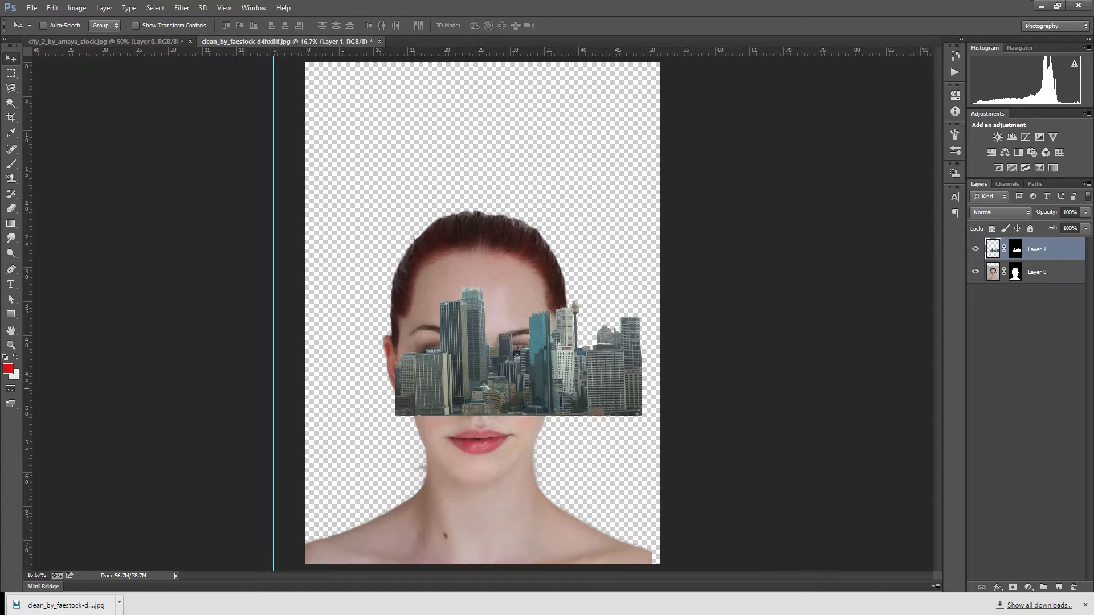
# Drag the city skyline into the portrait document as Layer 1, over the woman's forehead
pyautogui.moveTo(532, 403)
pyautogui.mouseDown()
pyautogui.moveTo(478, 308)
pyautogui.moveTo(475, 221)
pyautogui.moveTo(477, 272)
pyautogui.mouseUp()
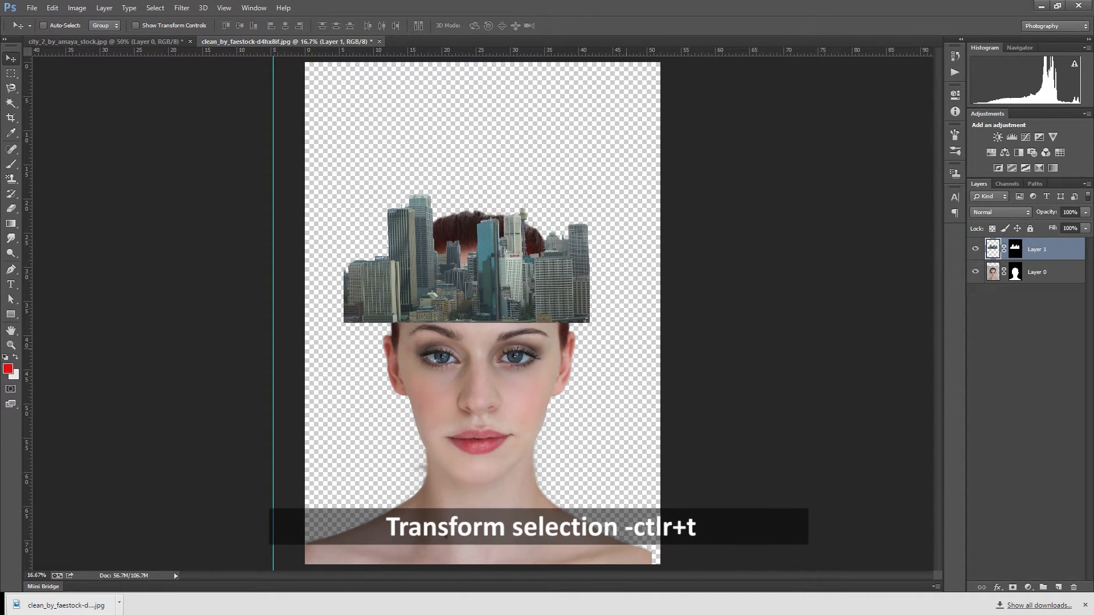
# Free-transform the city layer larger and taller, resting it just above the eyebrows
pyautogui.hotkey('ctrl', 't')
pyautogui.moveTo(589, 323)
pyautogui.mouseDown()
pyautogui.moveTo(598, 328)
pyautogui.moveTo(593, 317)
pyautogui.mouseUp()
pyautogui.moveTo(504, 273); pyautogui.dragTo(504, 259)
pyautogui.moveTo(469, 311); pyautogui.dragTo(469, 353)
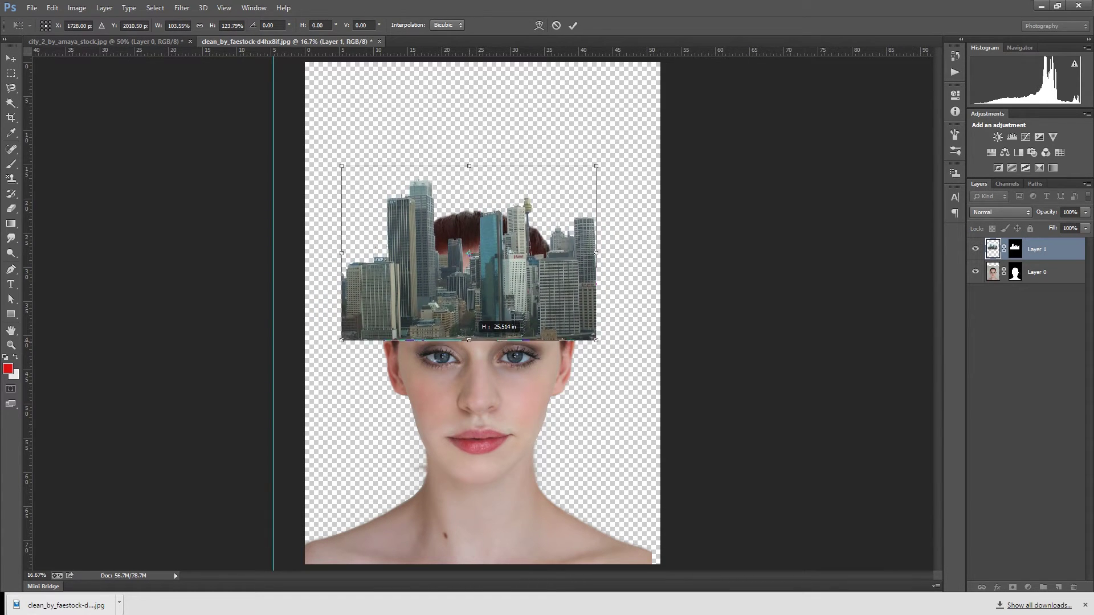
pyautogui.moveTo(497, 312); pyautogui.dragTo(504, 266)
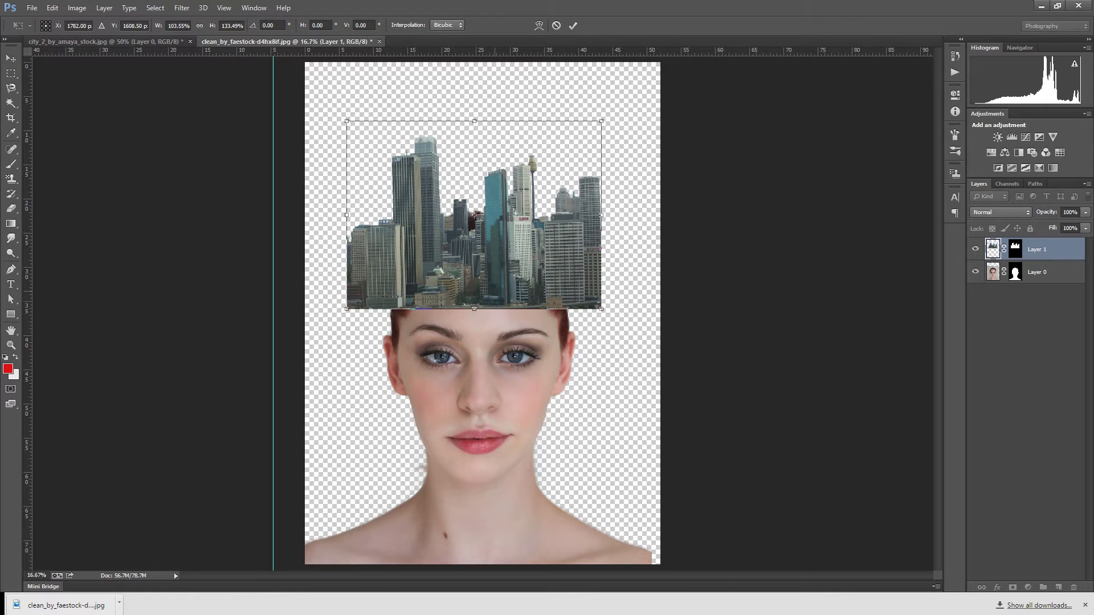
pyautogui.press('Return')
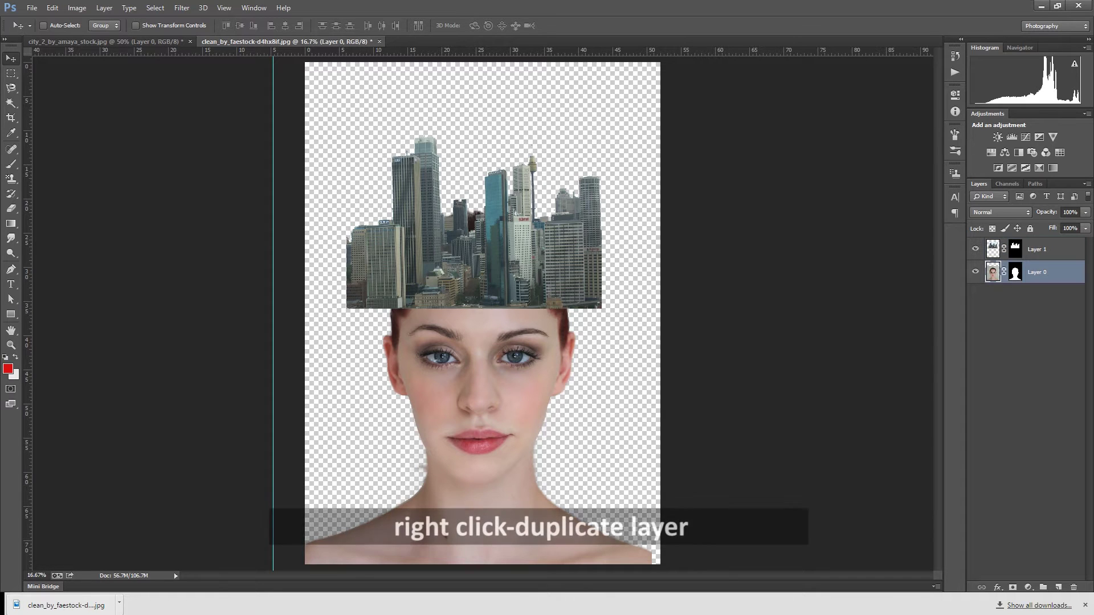
# Duplicate Layer 1 and Layer 0, moving Layer 0 copy directly beneath Layer 1 copy
pyautogui.rightClick(1048, 249)
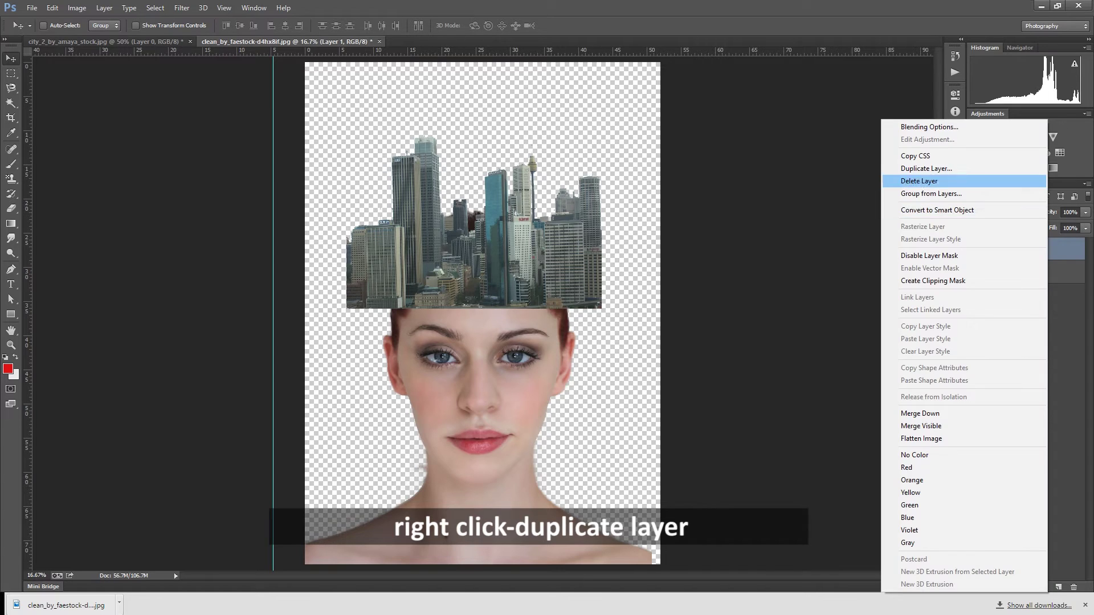
pyautogui.click(911, 169)
pyautogui.press('Return')
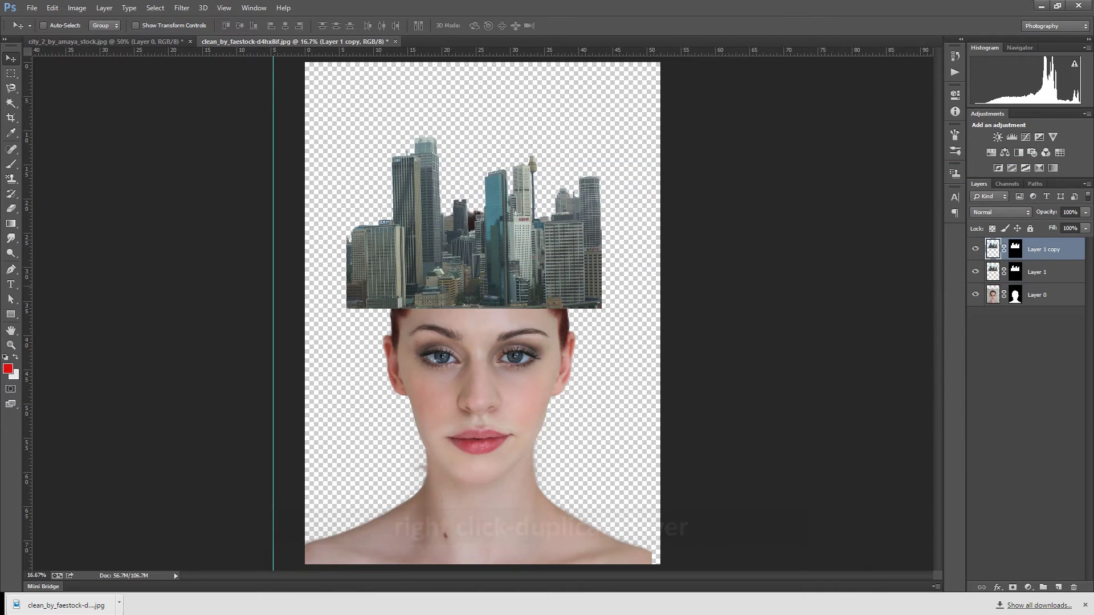
pyautogui.hotkey('alt', ',')
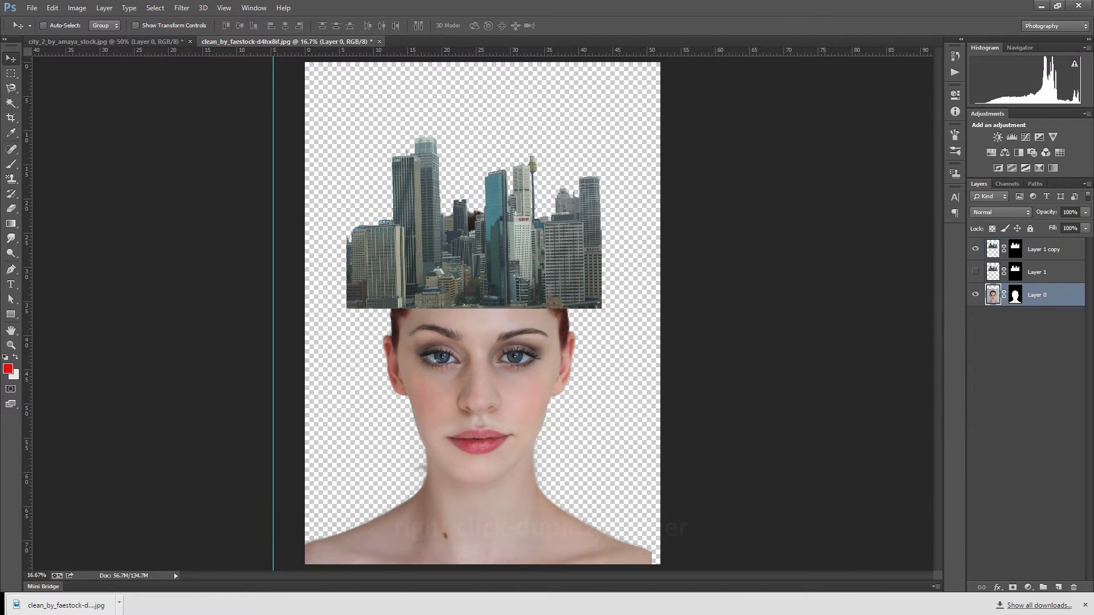
pyautogui.rightClick(1046, 294)
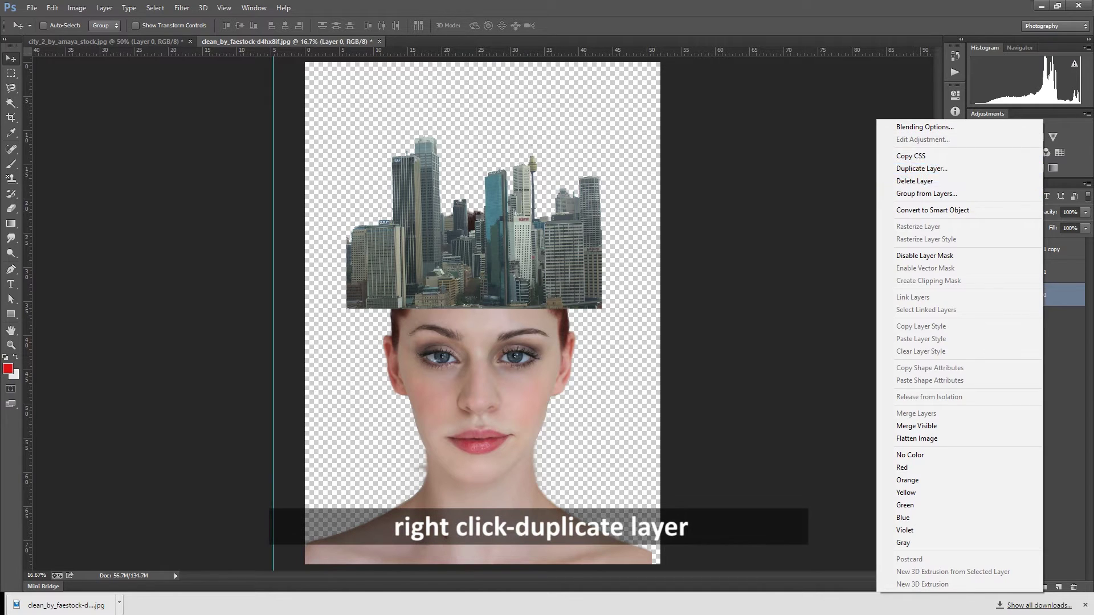
pyautogui.click(921, 169)
pyautogui.press('Return')
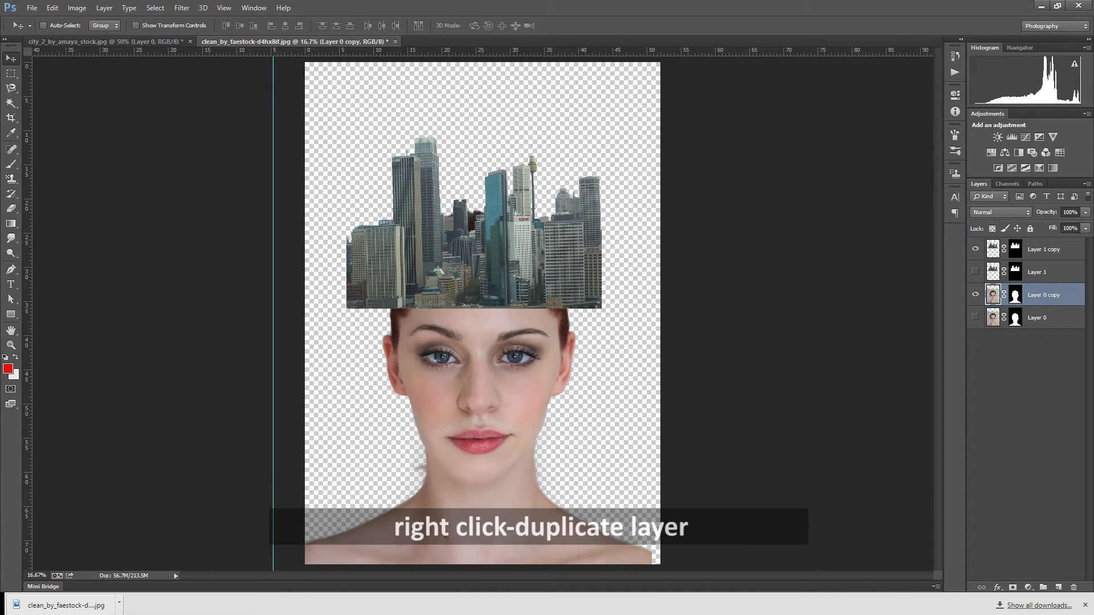
pyautogui.hotkey('ctrl', ']')
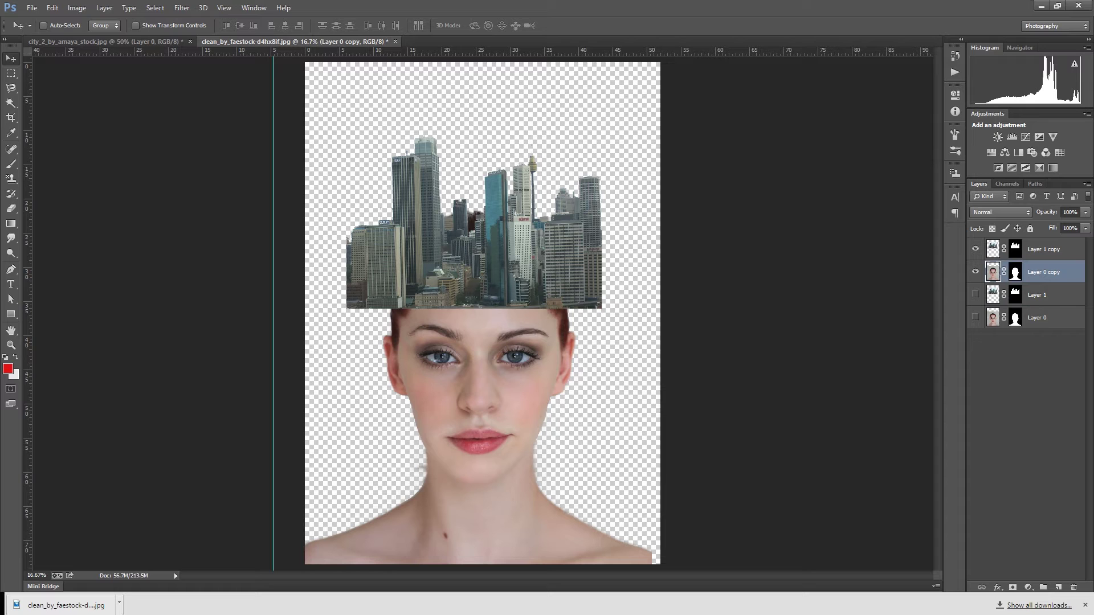
pyautogui.hotkey('alt', ']')
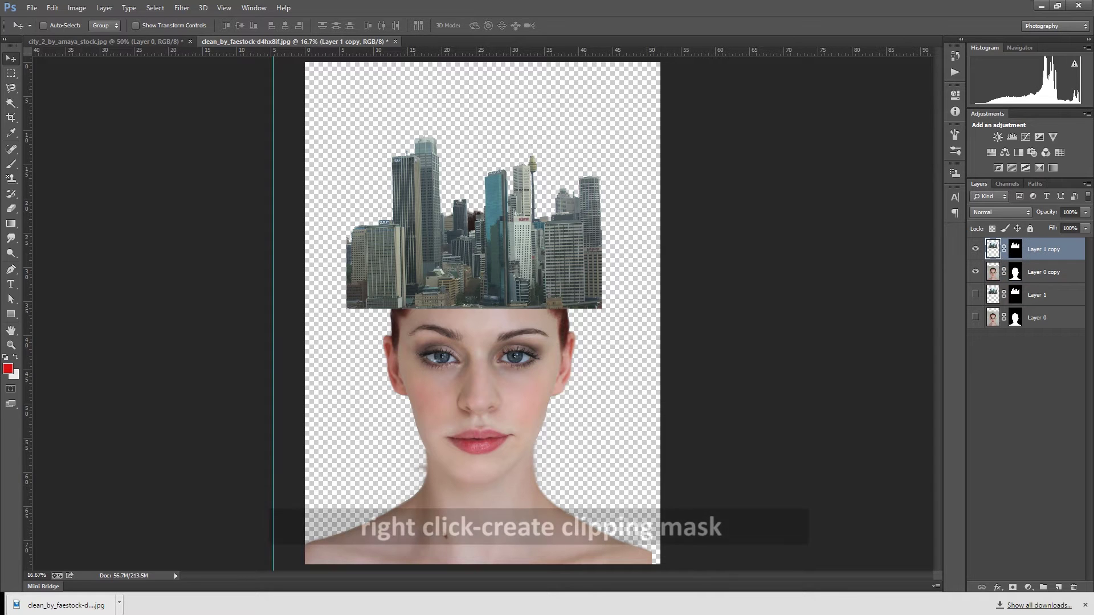
# Clip Layer 1 copy to the portrait copy and move the skyline down over the eyes
pyautogui.rightClick(1052, 249)
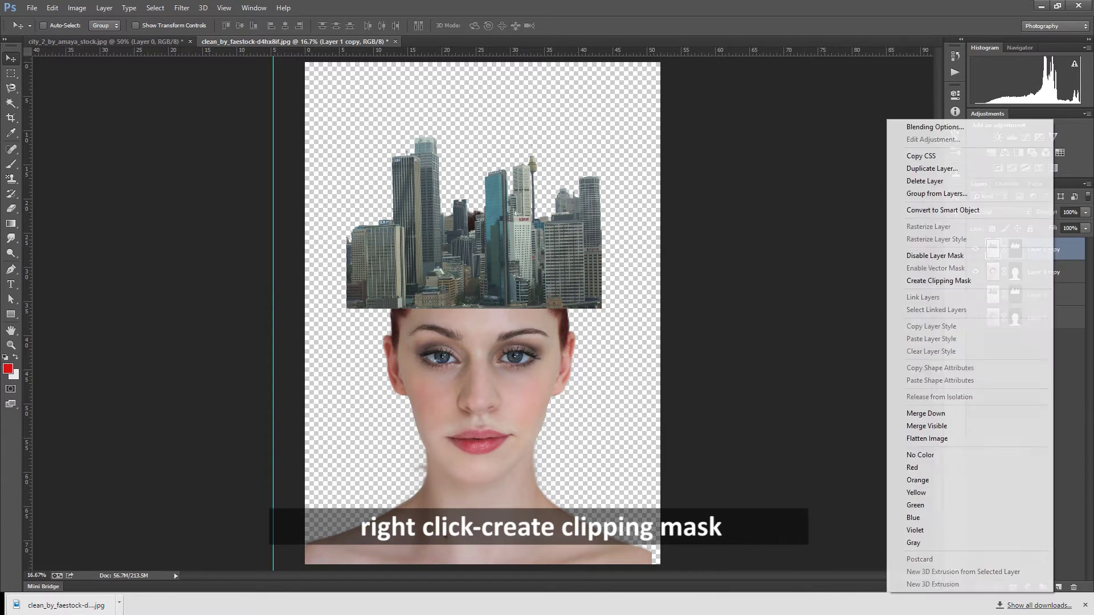
pyautogui.click(939, 280)
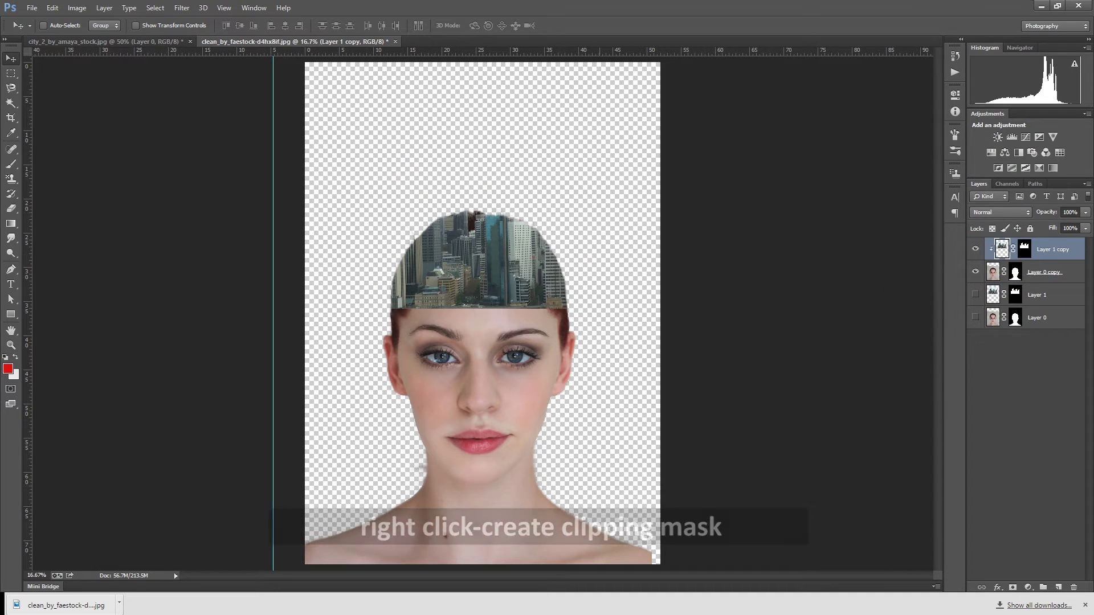
pyautogui.moveTo(481, 239)
pyautogui.mouseDown()
pyautogui.moveTo(481, 340)
pyautogui.moveTo(490, 311)
pyautogui.mouseUp()
pyautogui.click(1024, 249)
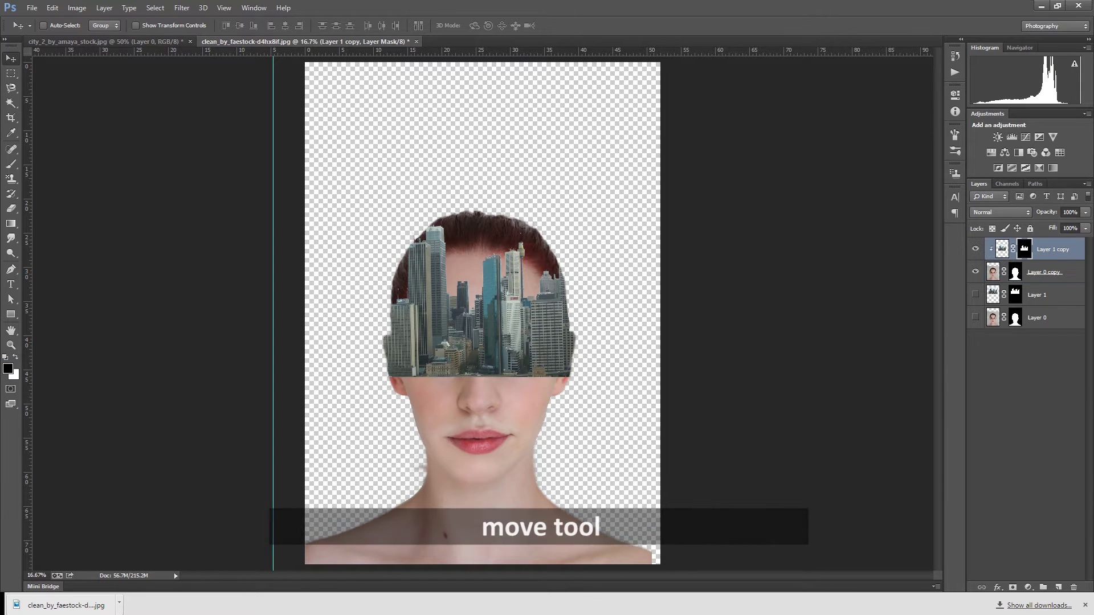
# Select outside the buildings and paint black on Layer 0 copy's mask to erase the hair
pyautogui.keyDown('ctrl'); pyautogui.click(1023, 249); pyautogui.keyUp('ctrl')
pyautogui.click(1015, 272)
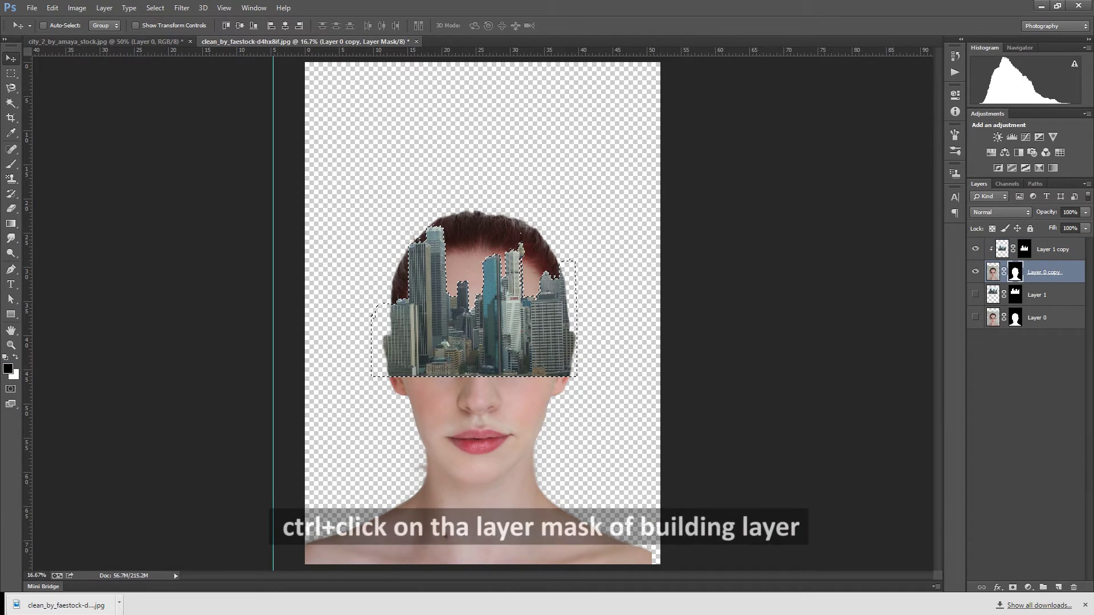
pyautogui.click(155, 8)
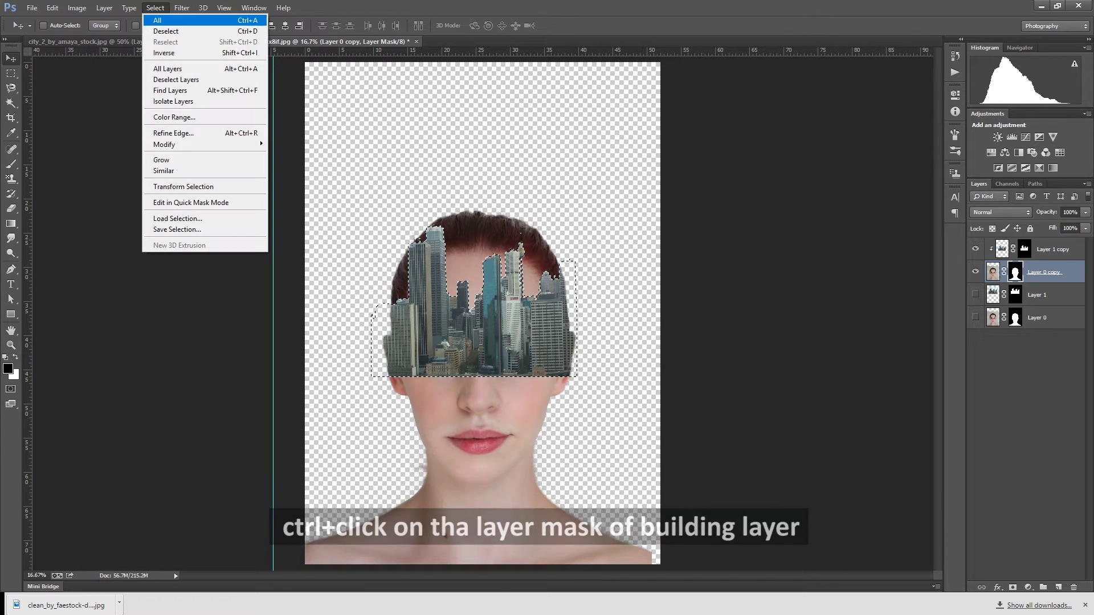
pyautogui.click(164, 52)
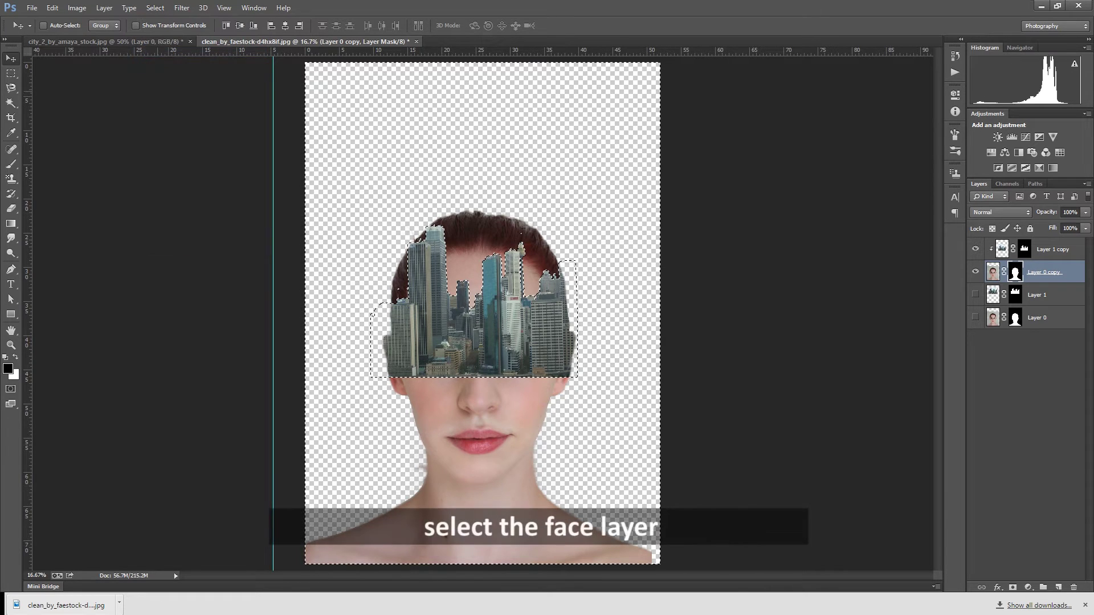
pyautogui.click(10, 164)
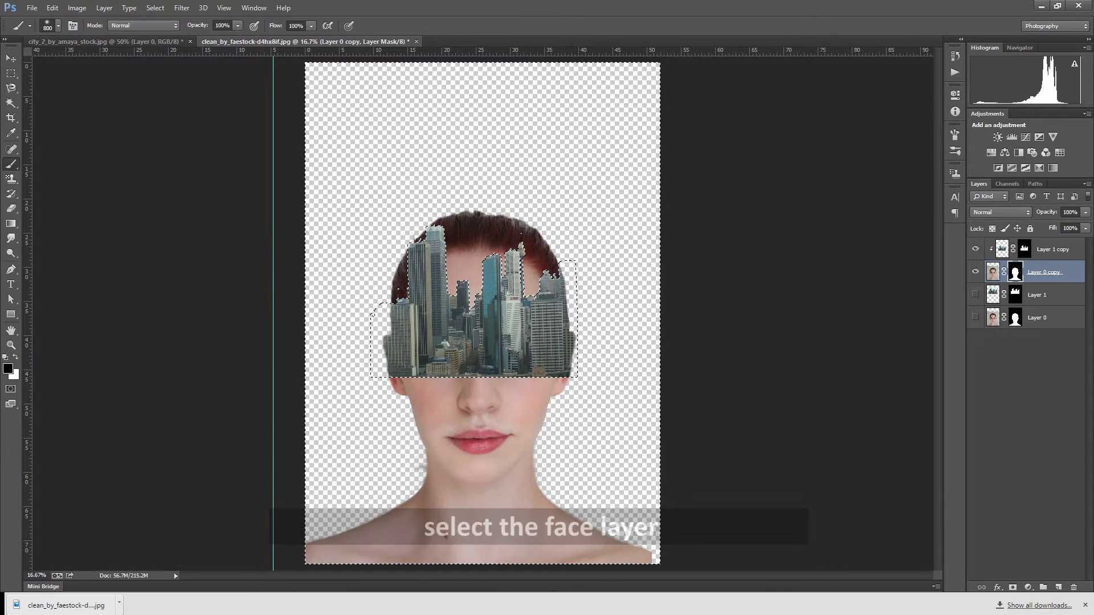
pyautogui.moveTo(456, 225); pyautogui.dragTo(478, 257)
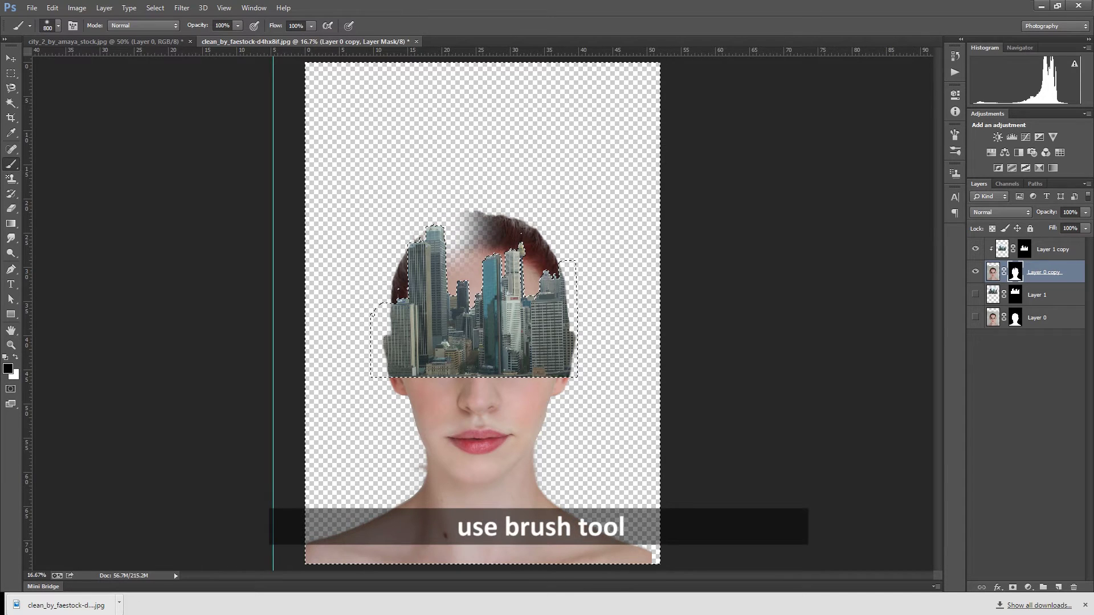
pyautogui.click(58, 25)
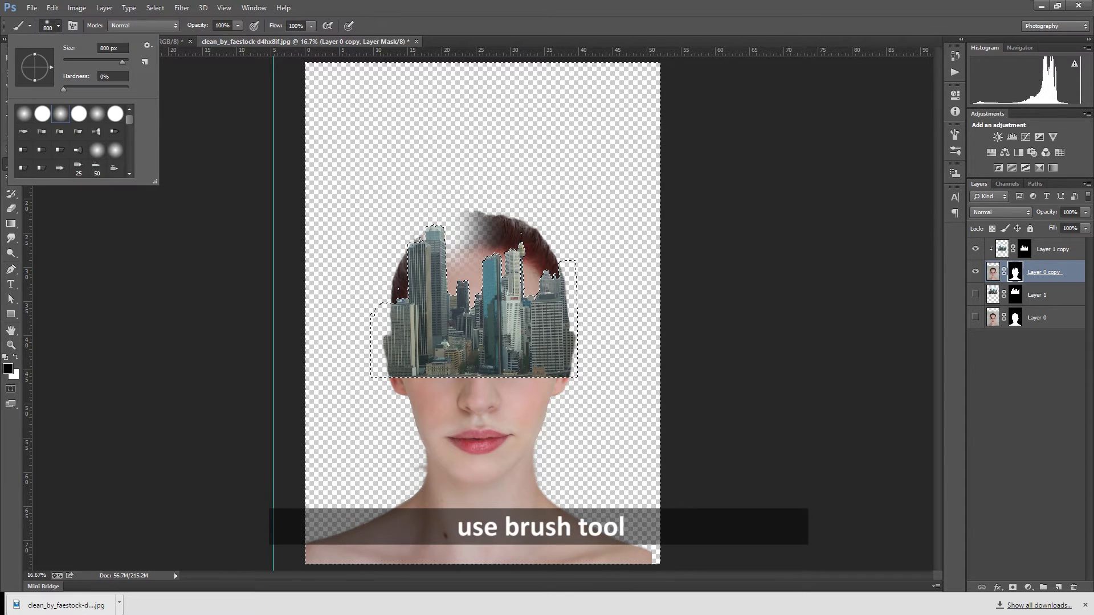
pyautogui.press('Return')
pyautogui.moveTo(399, 274)
pyautogui.mouseDown()
pyautogui.moveTo(507, 228)
pyautogui.moveTo(549, 279)
pyautogui.mouseUp()
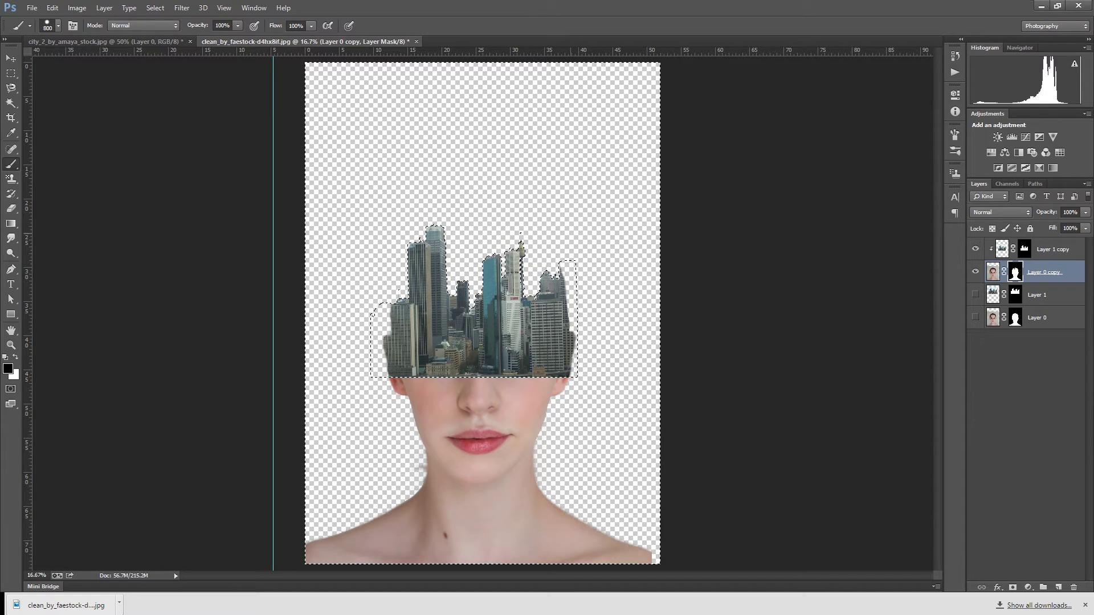
pyautogui.hotkey('ctrl', 'd')
# Toggle the face copy and city overlay visibility to compare the result
pyautogui.click(975, 272)
pyautogui.click(975, 249)
pyautogui.click(975, 249)
pyautogui.click(975, 249)
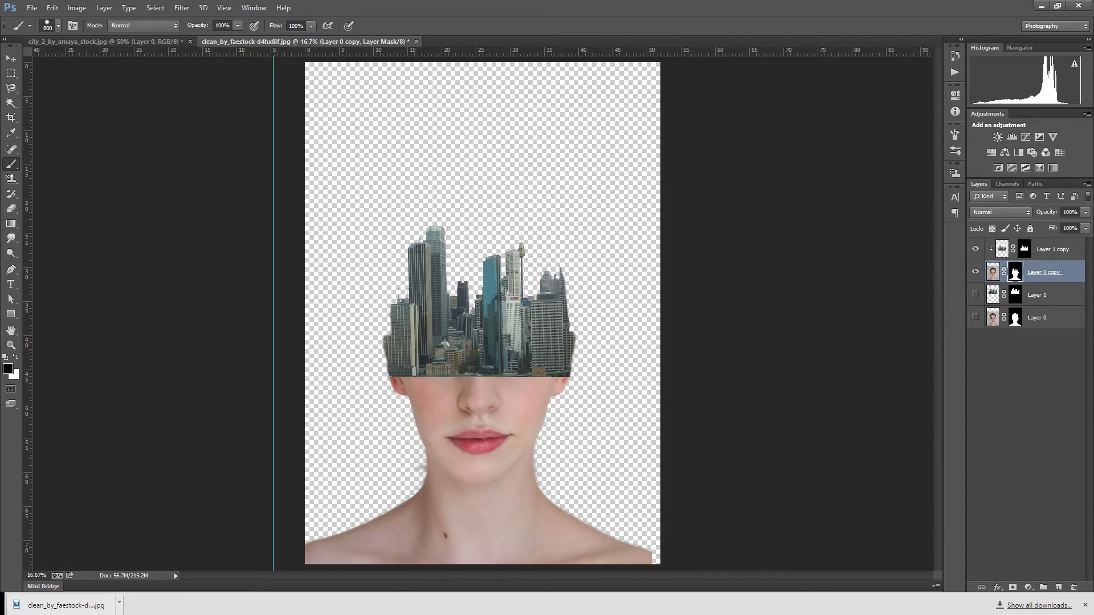
pyautogui.hotkey('alt', ']')
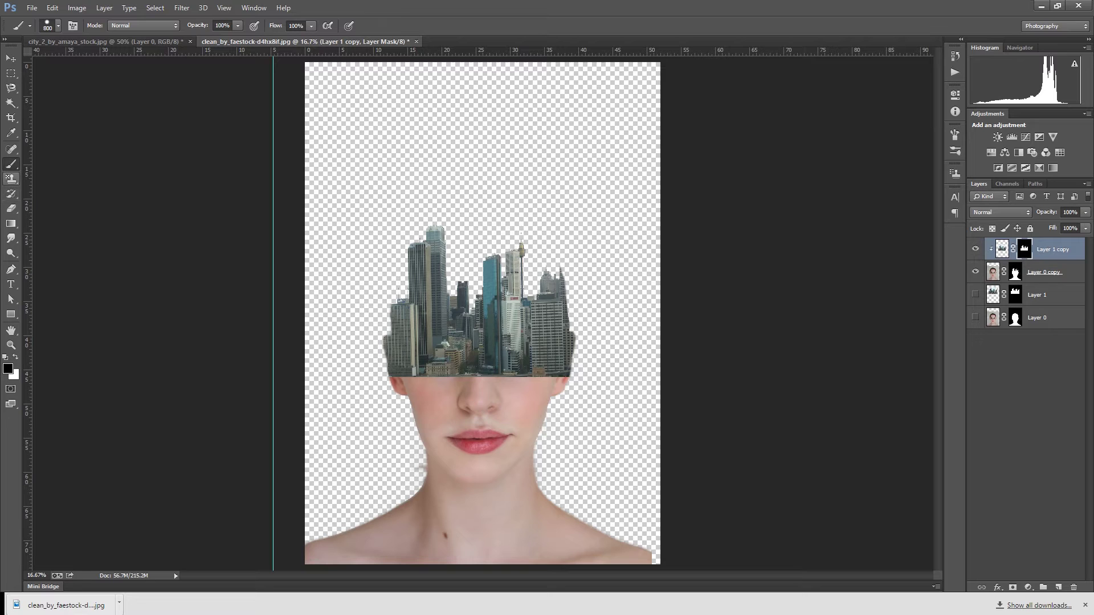
# Paint the city mask's lower edge at 52% brush opacity to reveal the eyes
pyautogui.click(51, 25)
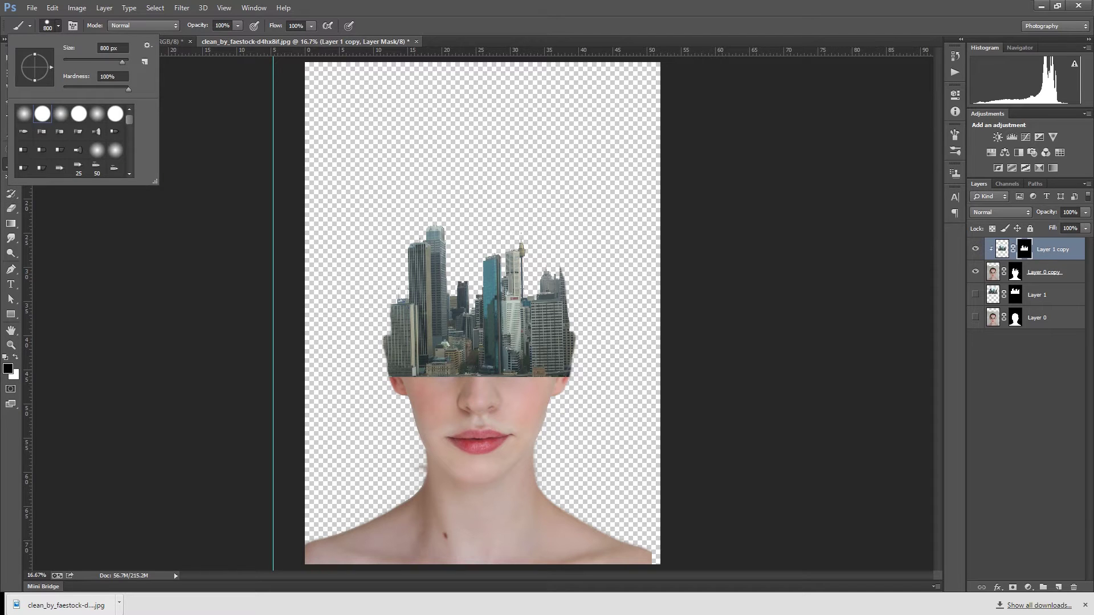
pyautogui.click(58, 25)
pyautogui.click(237, 25)
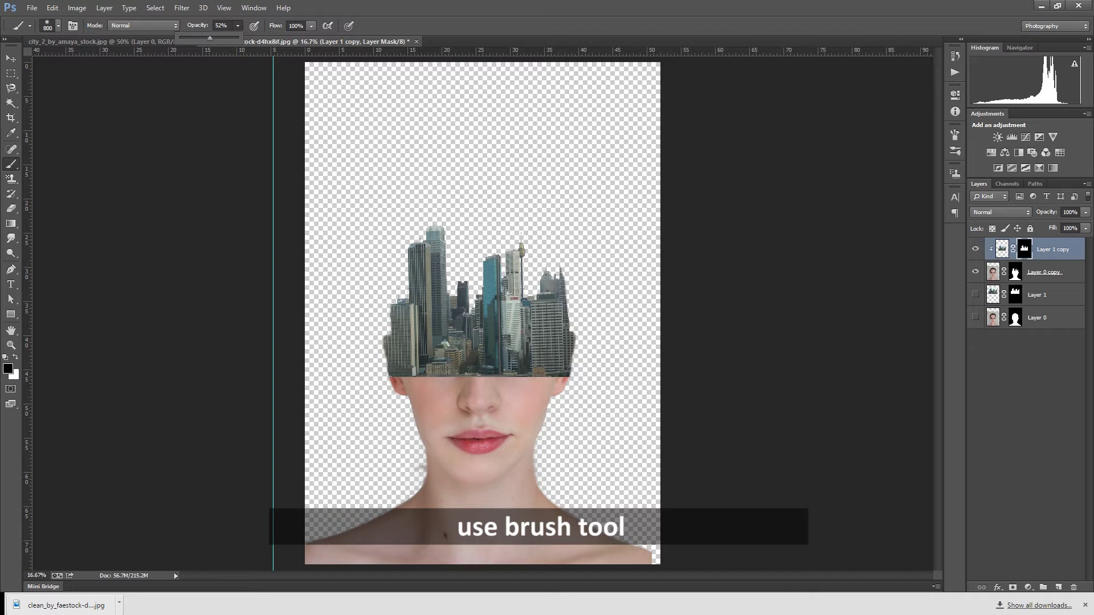
pyautogui.moveTo(399, 370); pyautogui.dragTo(489, 365)
pyautogui.moveTo(406, 367); pyautogui.dragTo(550, 366)
pyautogui.press('[')
pyautogui.press('[')
pyautogui.moveTo(473, 356); pyautogui.dragTo(533, 348)
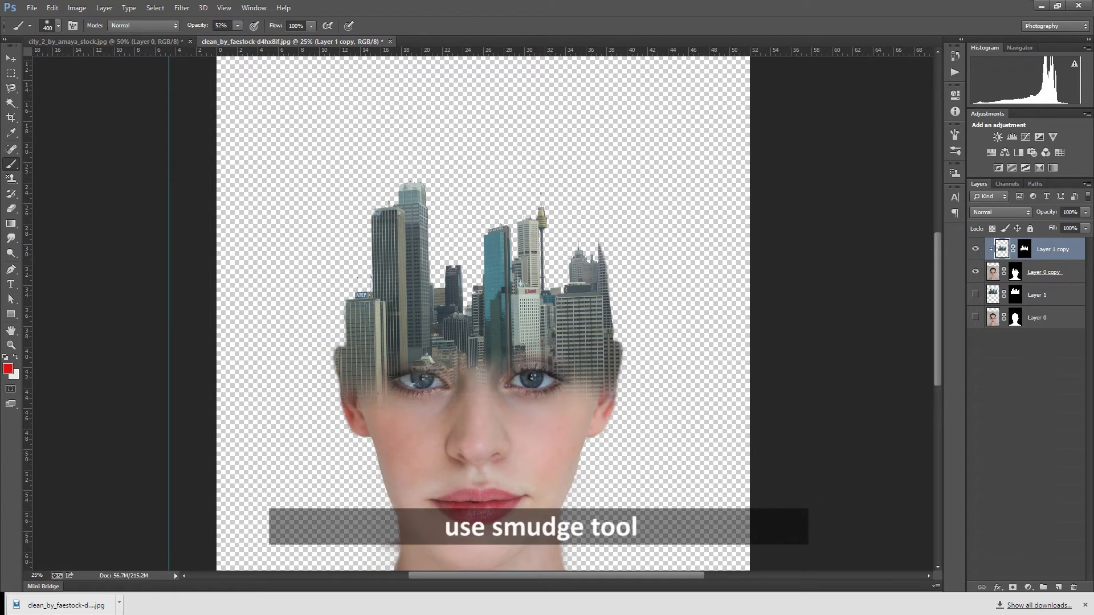
# Switch to the Smudge tool with the dotted 95 px brush tip
pyautogui.click(11, 238)
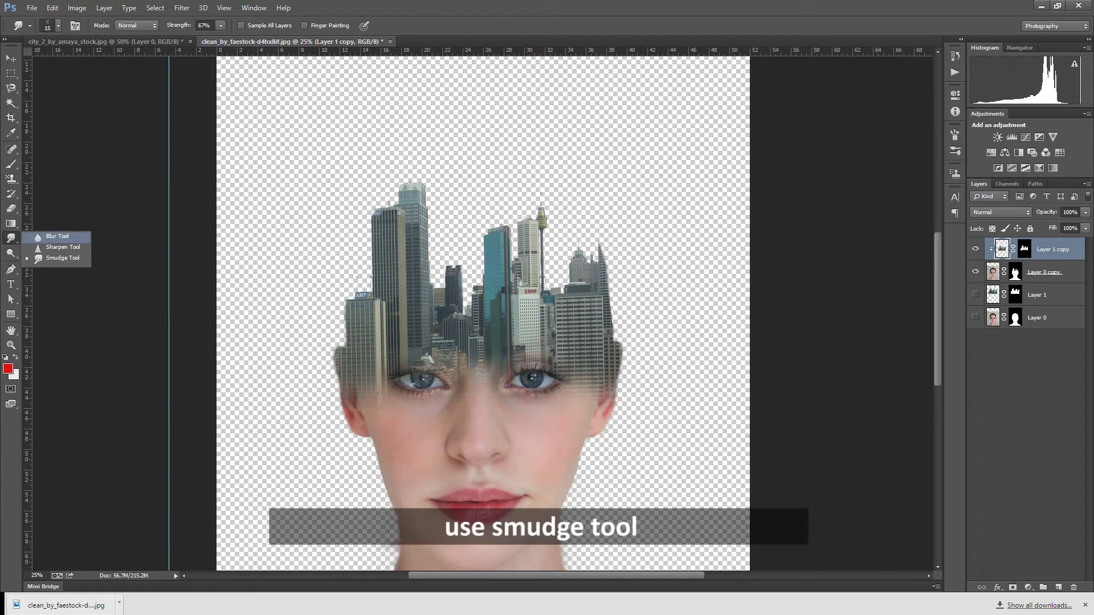
pyautogui.click(63, 258)
pyautogui.click(58, 26)
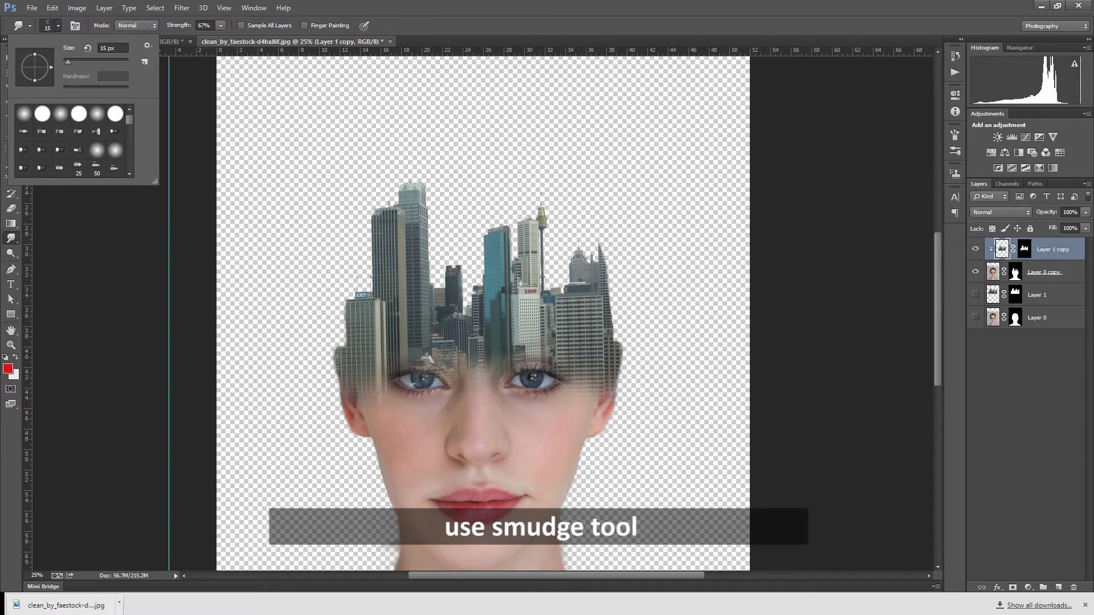
pyautogui.scroll(2, 74, 140)
pyautogui.scroll(2, 74, 139)
pyautogui.scroll(2, 74, 140)
pyautogui.scroll(2, 74, 140)
pyautogui.scroll(2, 74, 139)
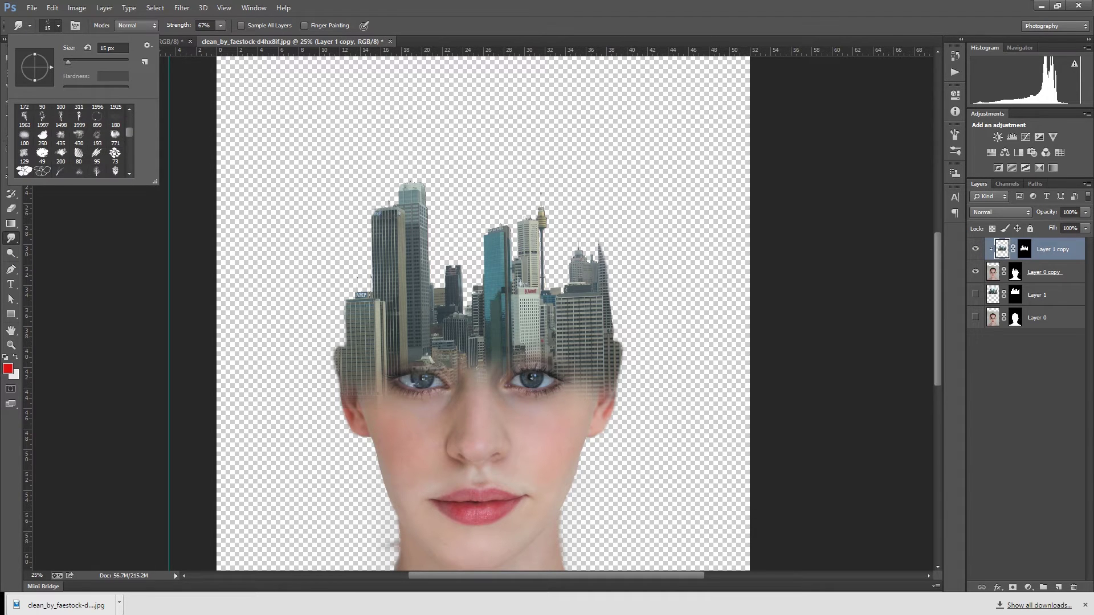
pyautogui.scroll(1, 74, 140)
pyautogui.scroll(1, 74, 139)
pyautogui.scroll(1, 74, 140)
pyautogui.click(115, 149)
pyautogui.press('Return')
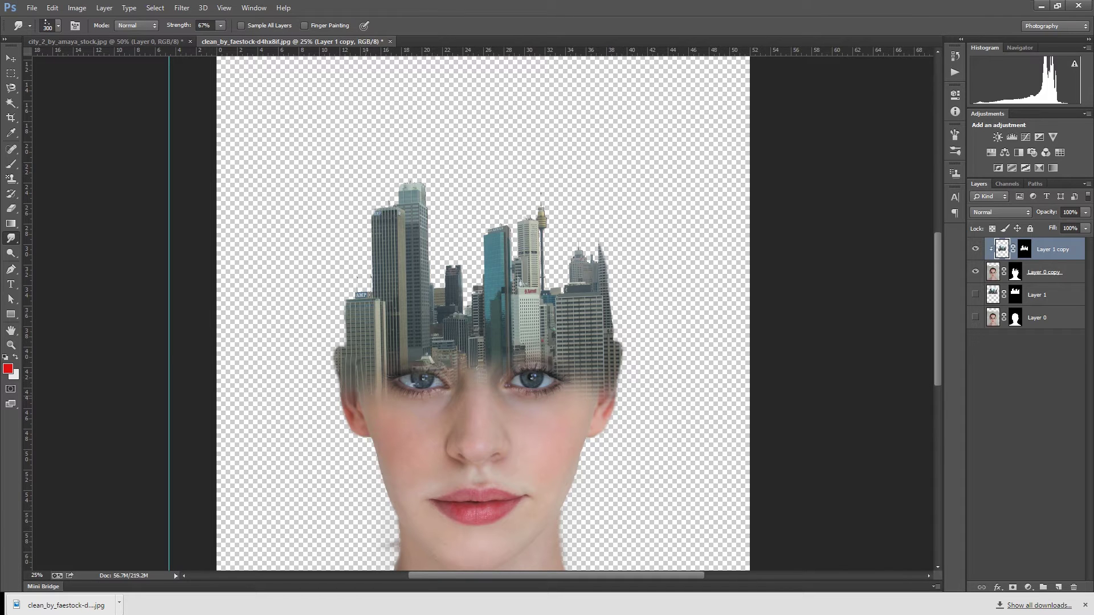
# Smudge the building bases down into the forehead, enlarging the brush and setting Strength to 15%
pyautogui.moveTo(367, 333); pyautogui.dragTo(383, 395)
pyautogui.moveTo(563, 344); pyautogui.dragTo(564, 371)
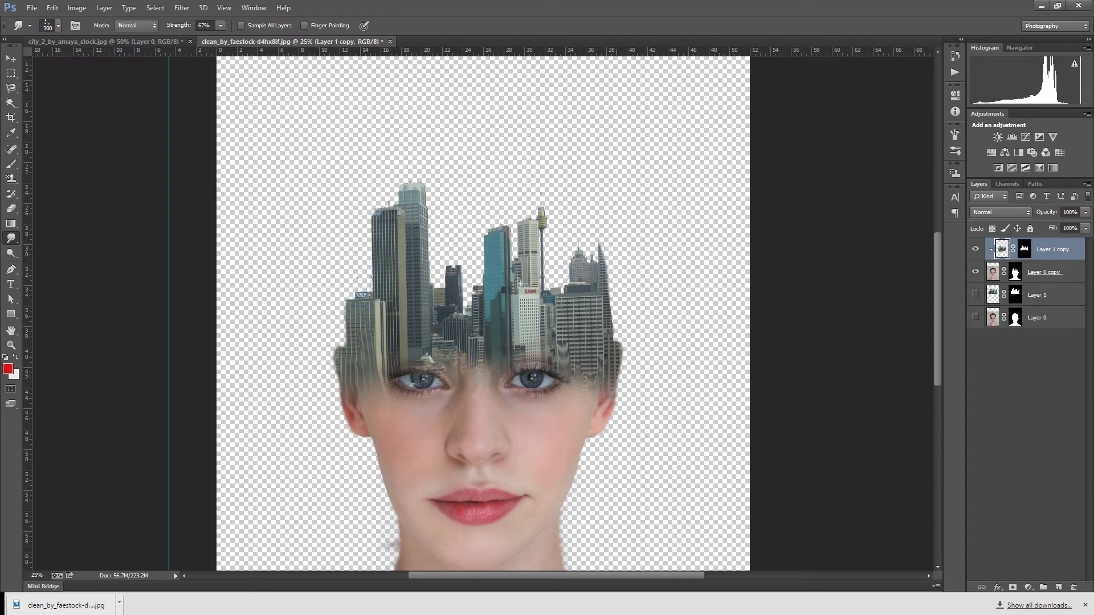
pyautogui.press(']')
pyautogui.press('1')
pyautogui.press('5')
pyautogui.moveTo(563, 319)
pyautogui.mouseDown()
pyautogui.moveTo(574, 376)
pyautogui.moveTo(587, 379)
pyautogui.mouseUp()
pyautogui.press(']')
pyautogui.press(']')
pyautogui.press(']')
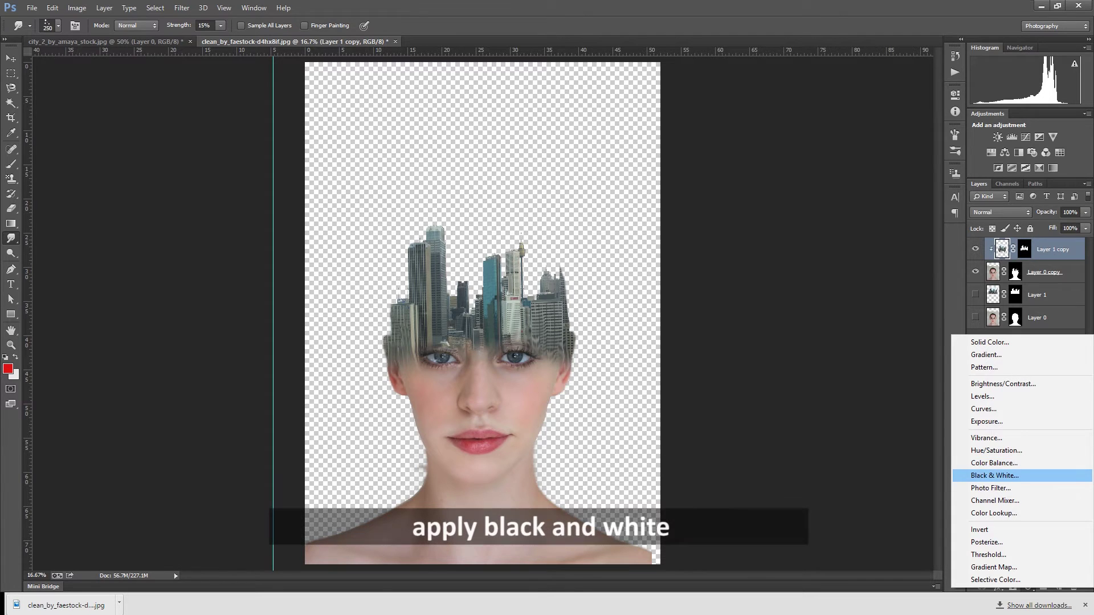
# Add a Black & White adjustment layer with the Reds slider lowered
pyautogui.click(994, 475)
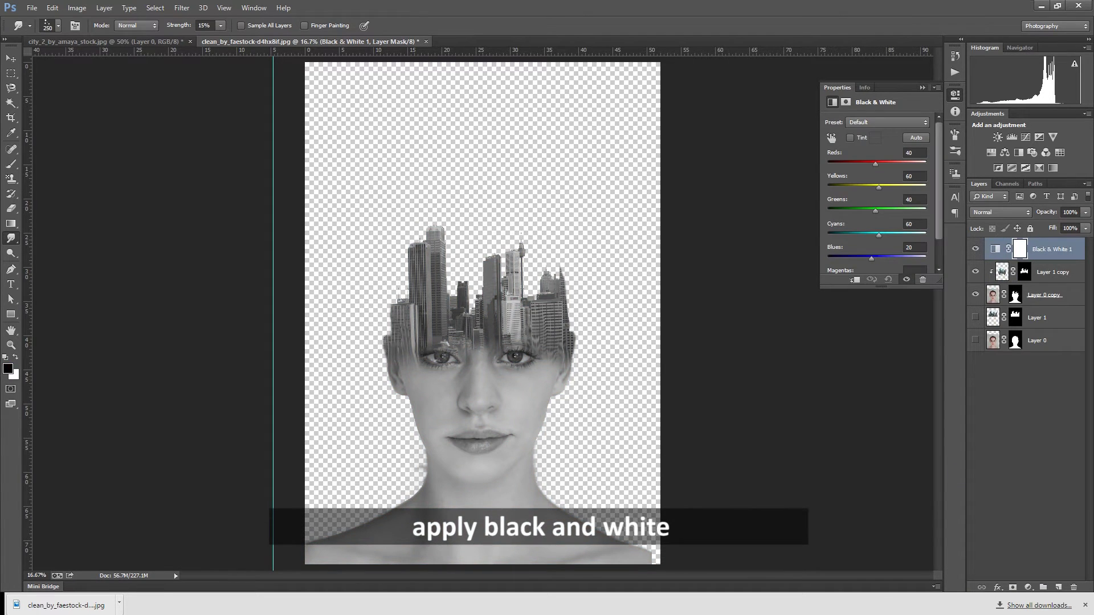
pyautogui.moveTo(874, 163); pyautogui.dragTo(875, 163)
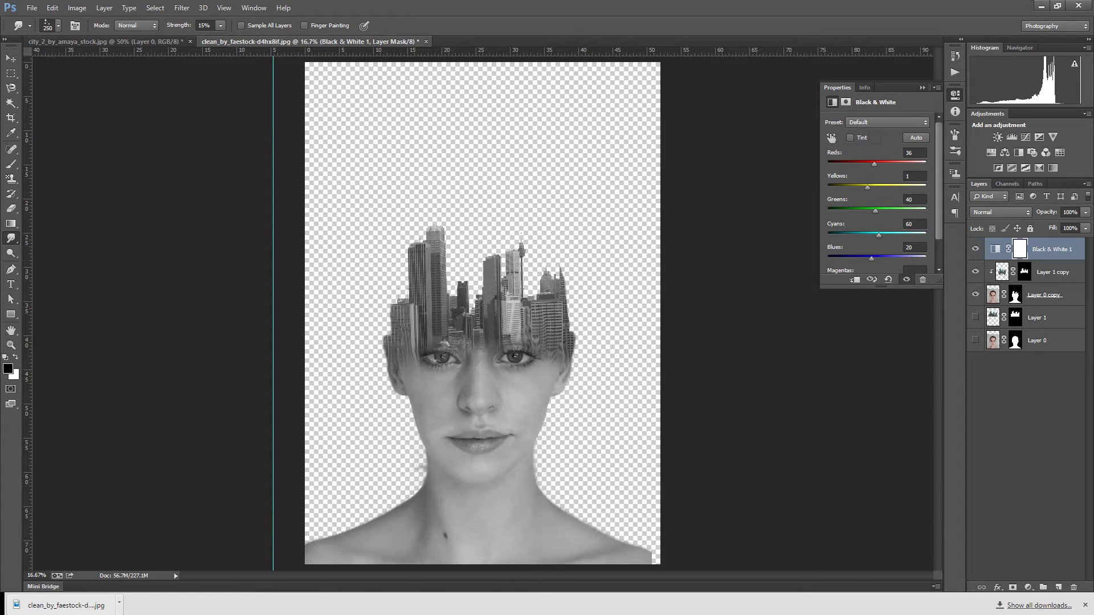
pyautogui.click(921, 87)
# Add a Levels adjustment layer above Layer 1 copy
pyautogui.click(1053, 272)
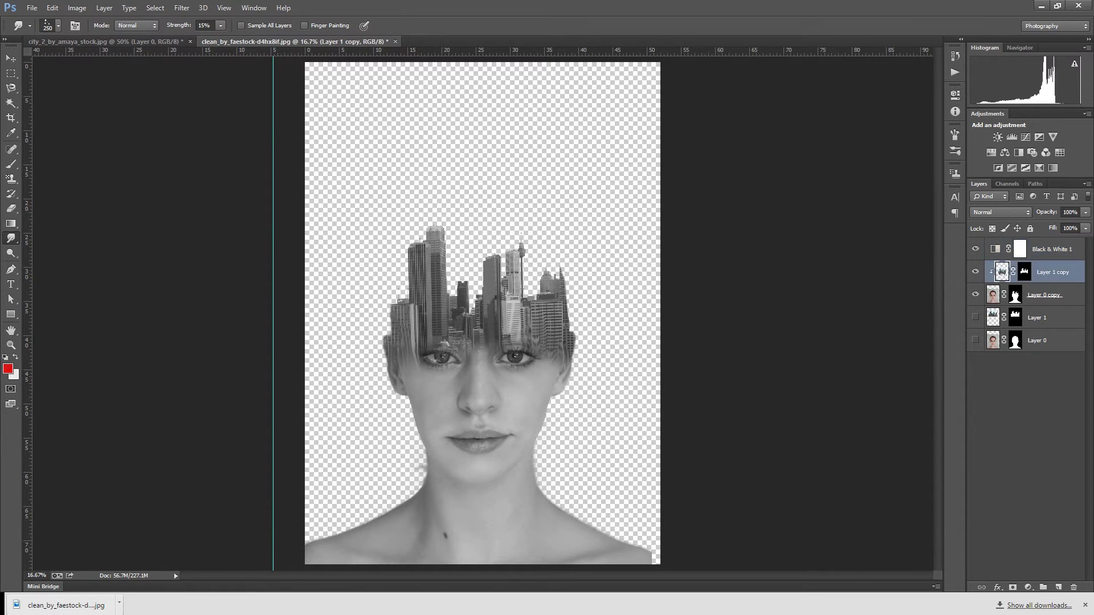
pyautogui.click(1027, 588)
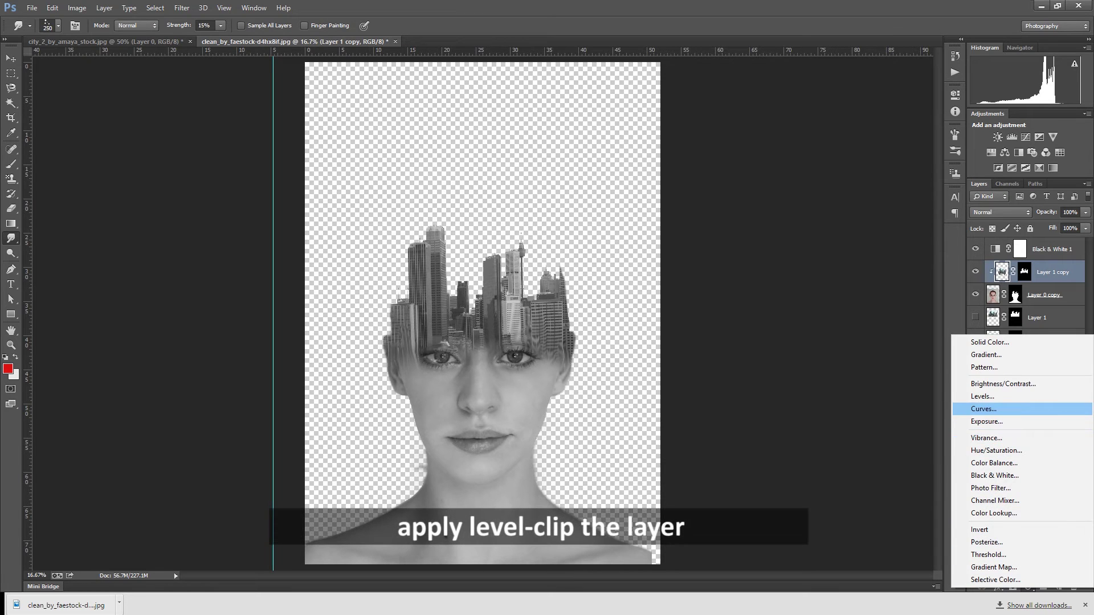
pyautogui.click(982, 395)
# Clip Levels 1 to Layer 1 copy with black input 13 and midtones 1.61
pyautogui.hotkey('ctrl', 'alt', 'g')
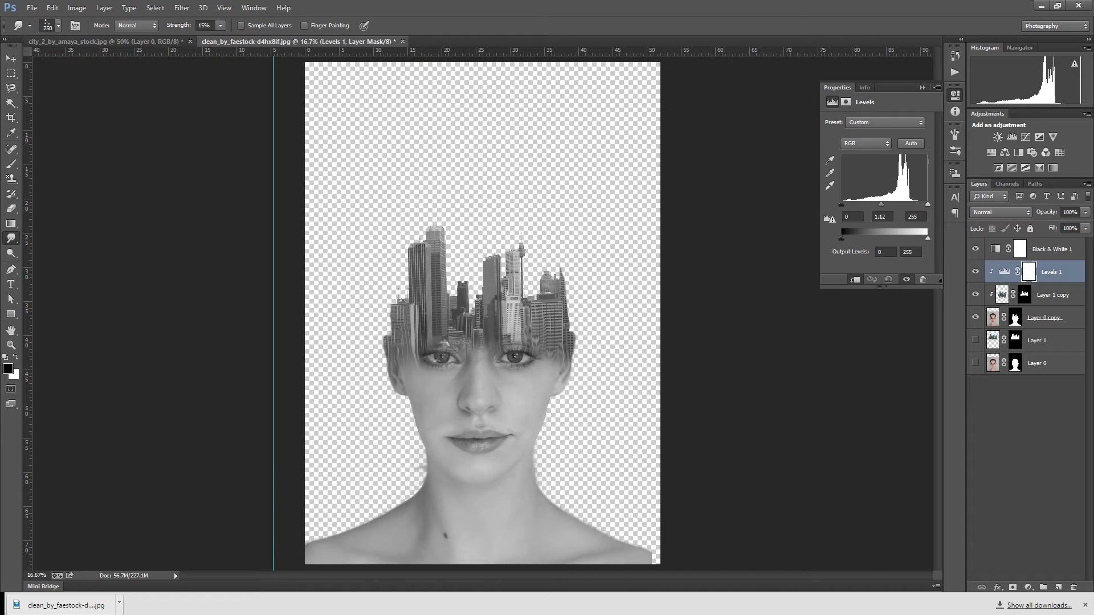
pyautogui.moveTo(880, 204); pyautogui.dragTo(872, 204)
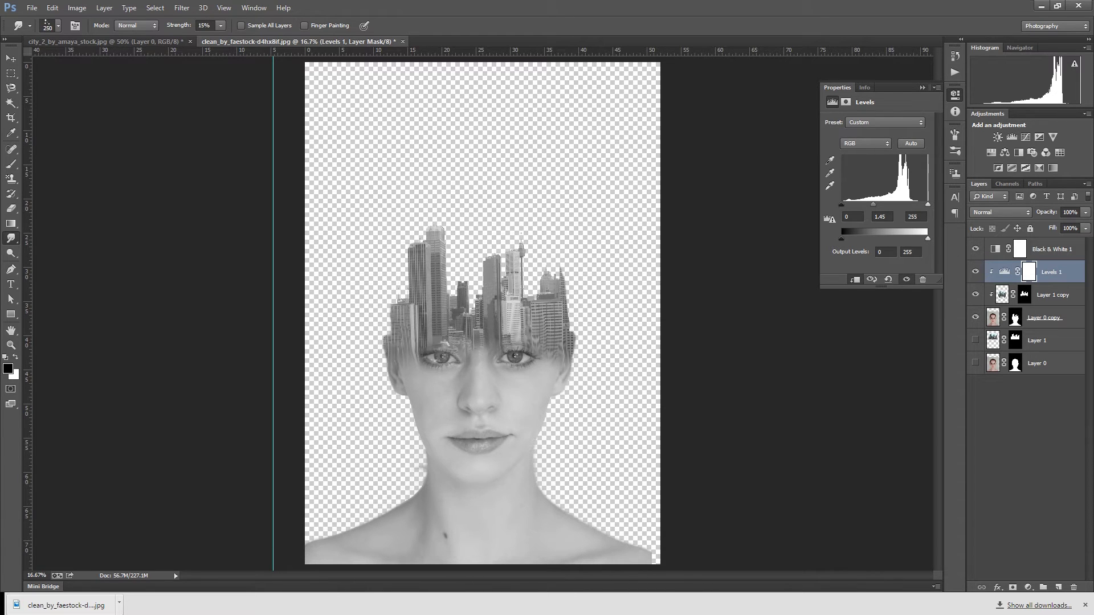
pyautogui.click(853, 280)
pyautogui.click(853, 280)
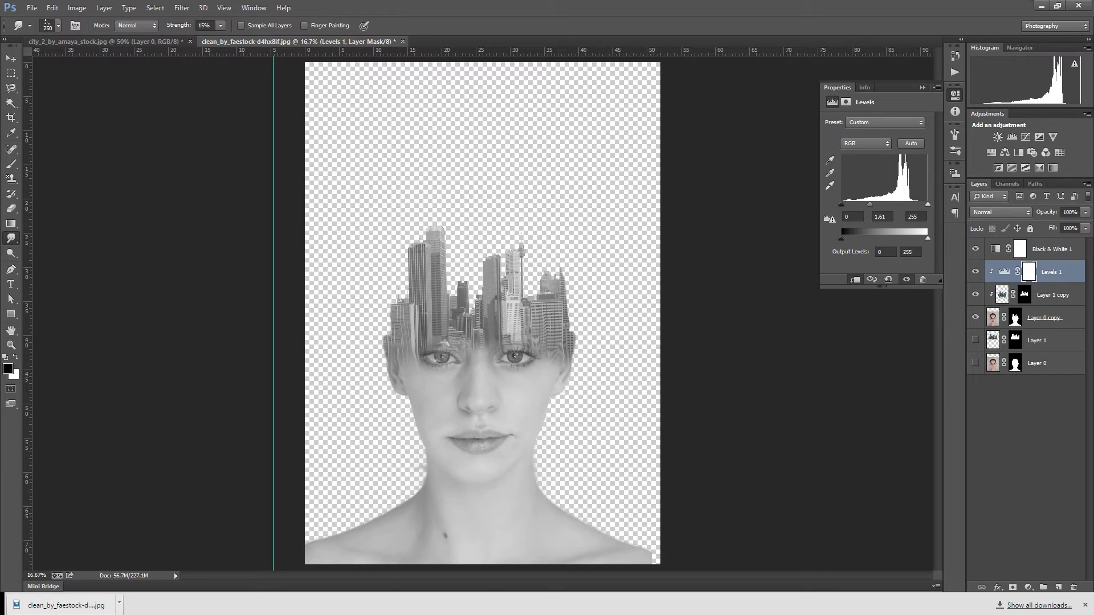
pyautogui.write('7')
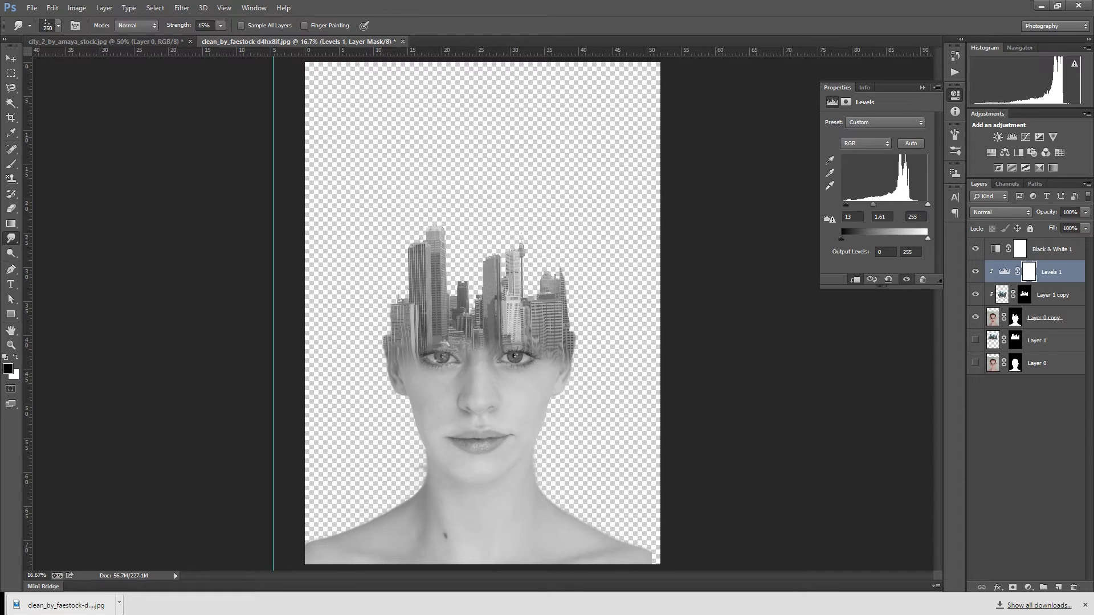
pyautogui.click(922, 87)
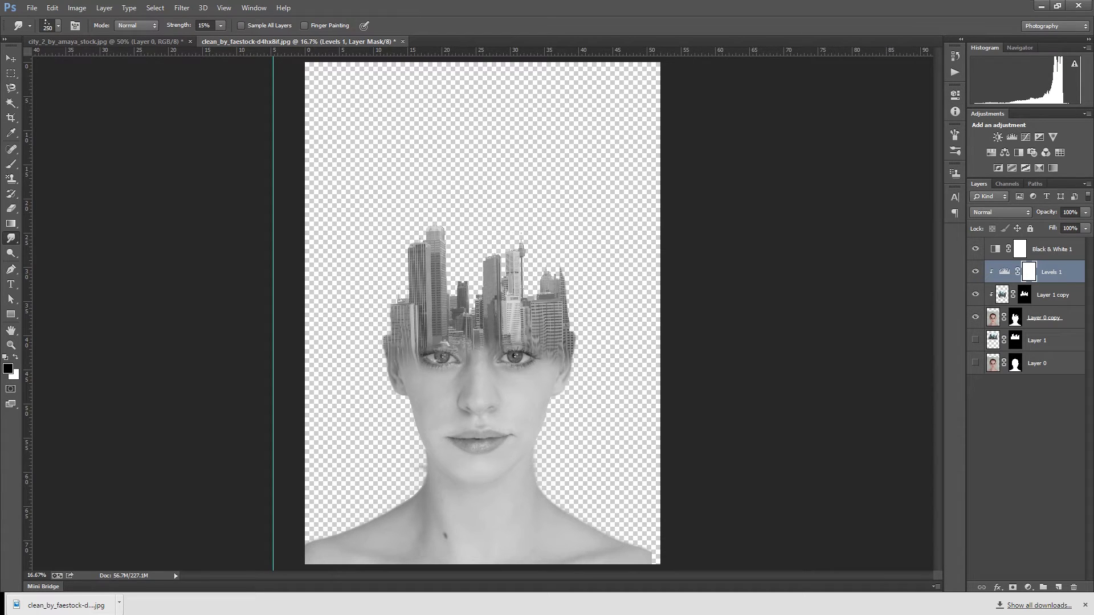
pyautogui.click(1016, 317)
# Add a Levels adjustment on Layer 0 copy with black 20 and midtones 0.79
pyautogui.click(1027, 587)
pyautogui.click(982, 396)
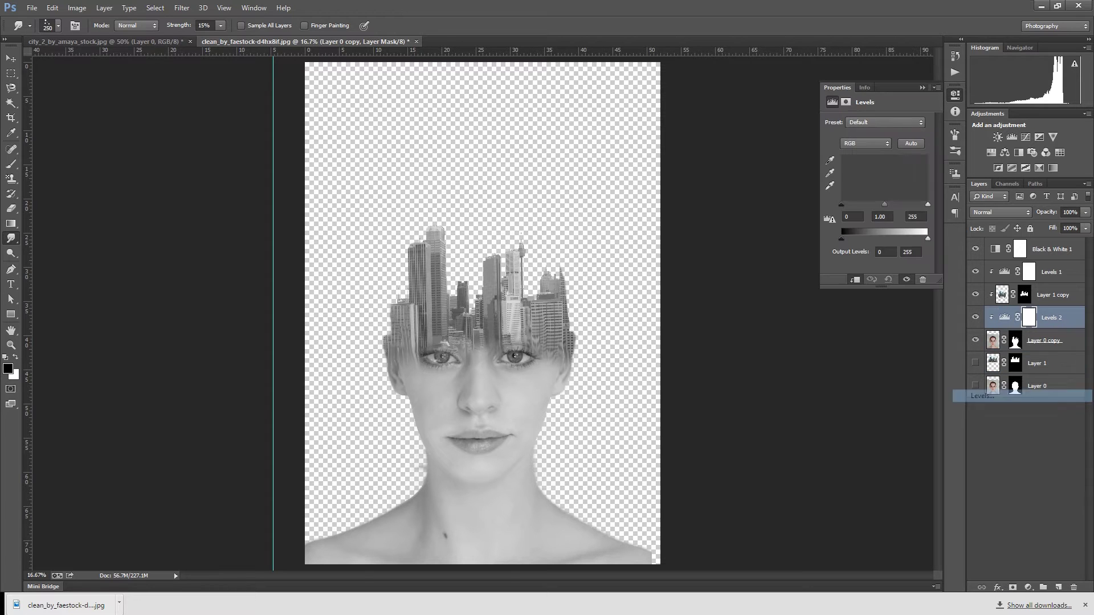
pyautogui.moveTo(841, 204); pyautogui.dragTo(844, 204)
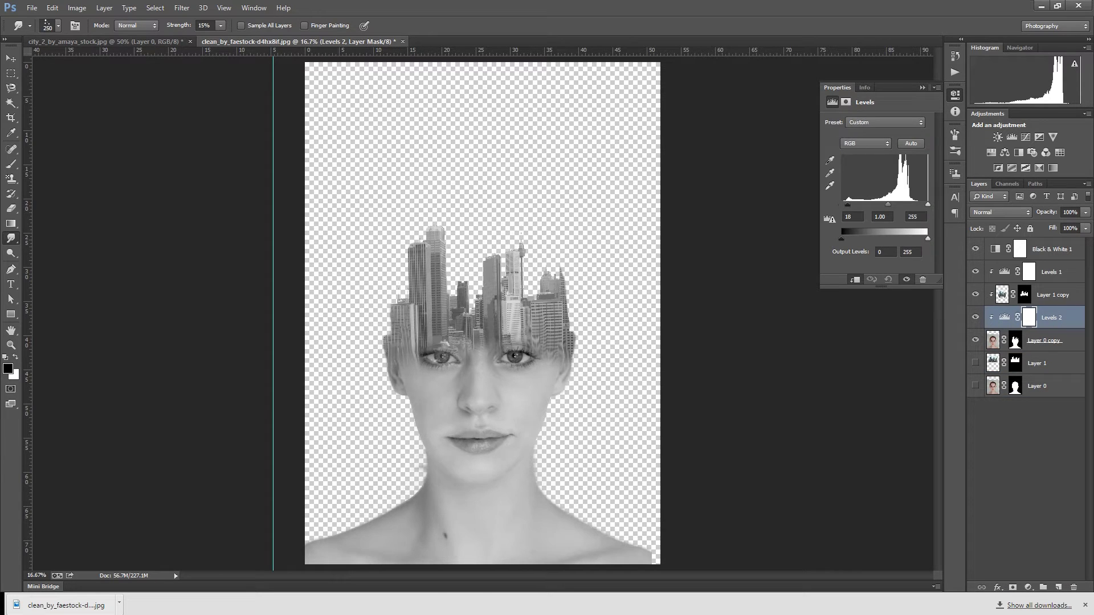
pyautogui.moveTo(849, 204); pyautogui.dragTo(893, 204)
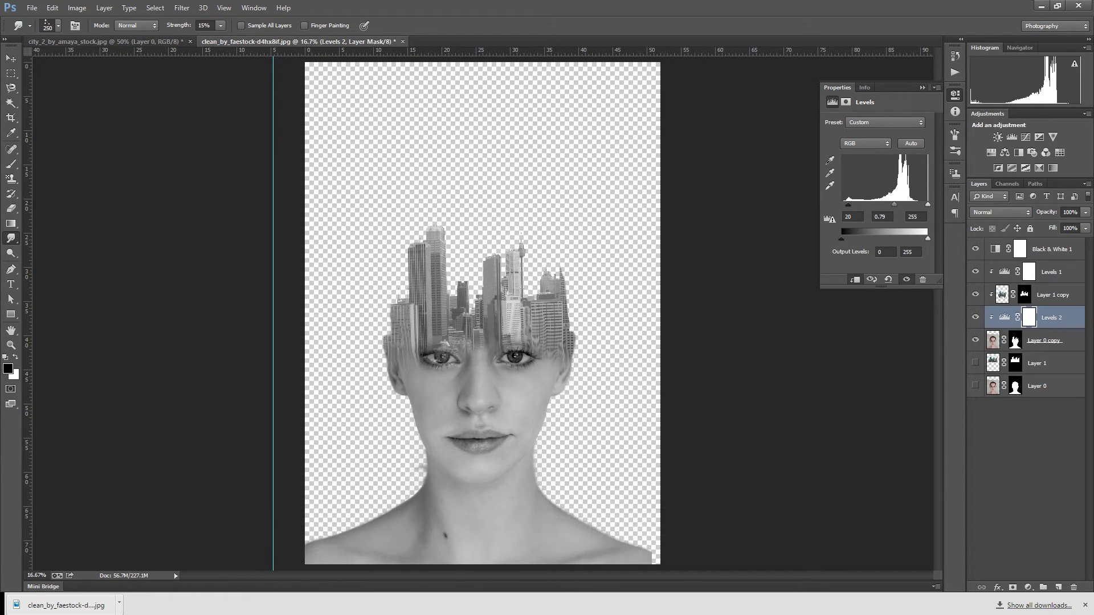
pyautogui.click(954, 94)
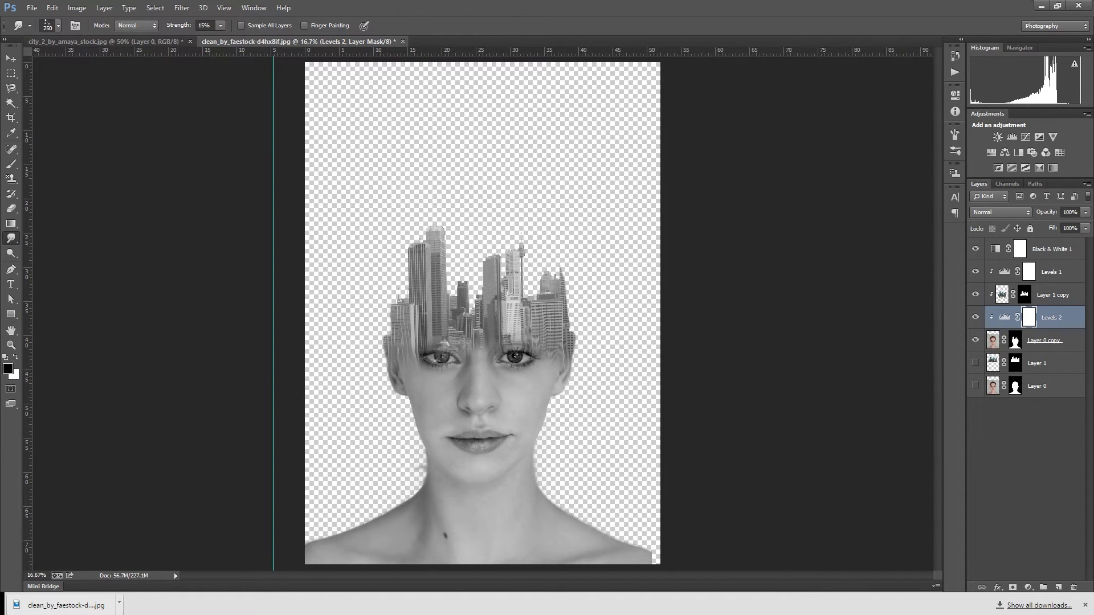
# Set Layer 1 copy to Lighten blend mode and add an empty Layer 2 above the face copy
pyautogui.hotkey('alt', ']')
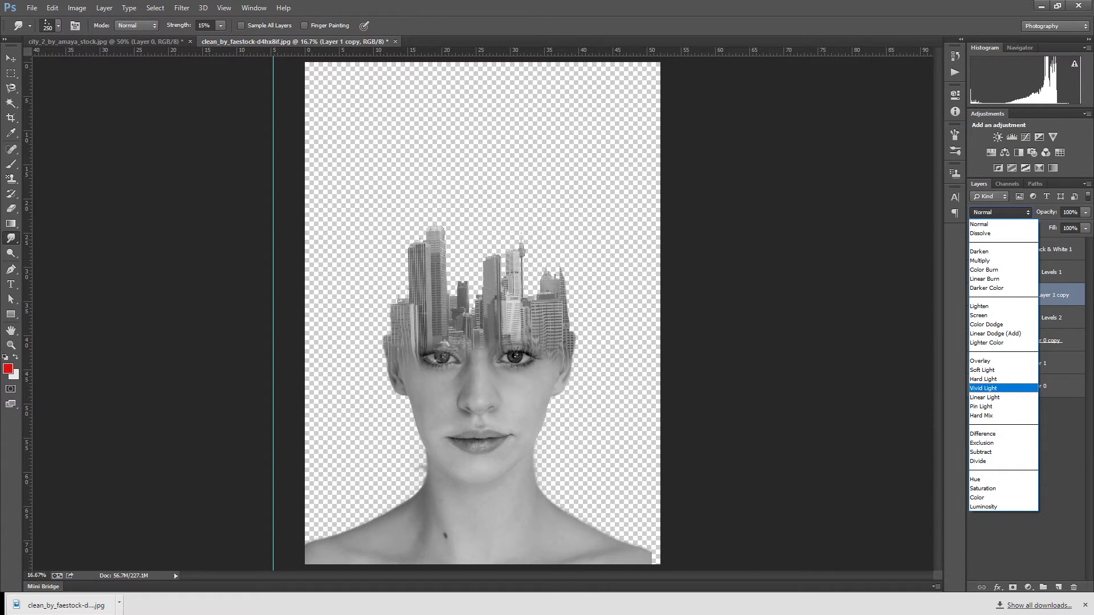
pyautogui.click(985, 306)
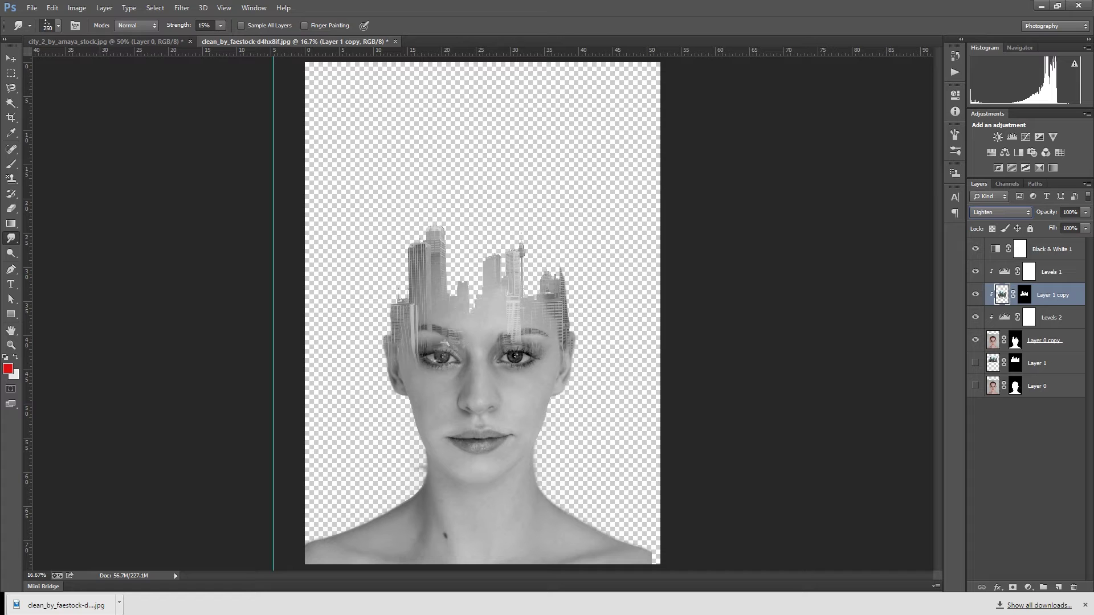
pyautogui.hotkey('alt', '[')
pyautogui.hotkey('alt', '[')
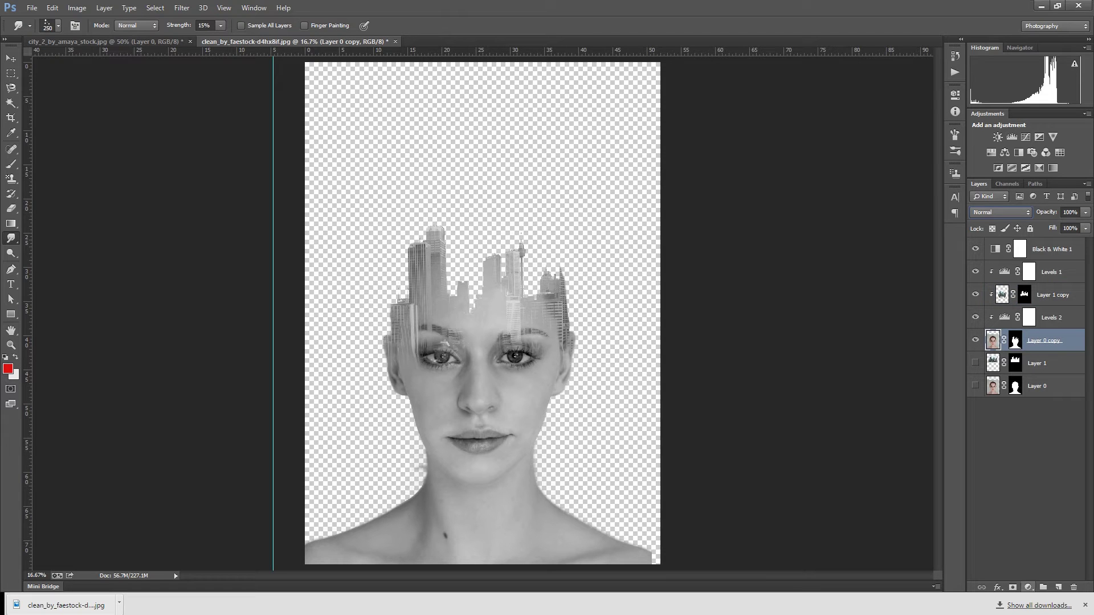
pyautogui.click(1058, 587)
# Set up the Gradient Tool as a radial gradient at 100% opacity
pyautogui.hotkey('ctrl', '-')
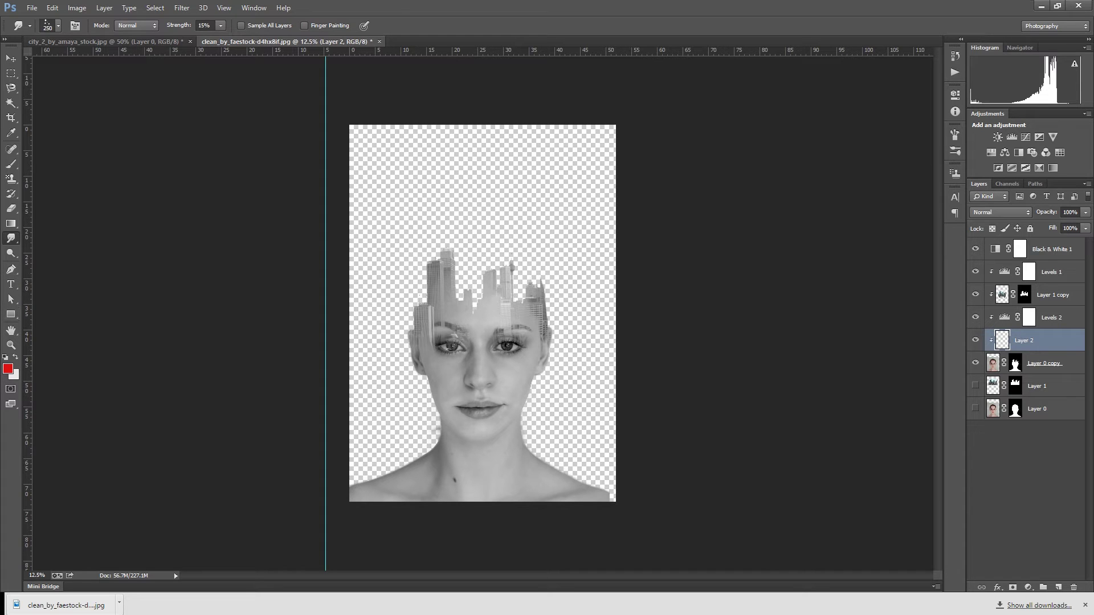
pyautogui.click(11, 223)
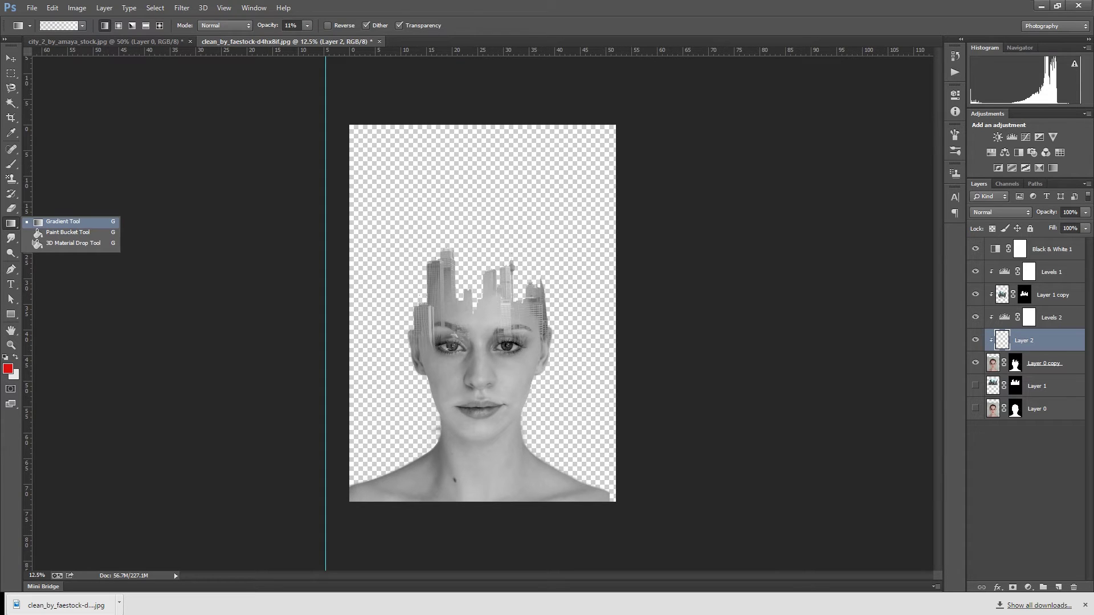
pyautogui.click(63, 221)
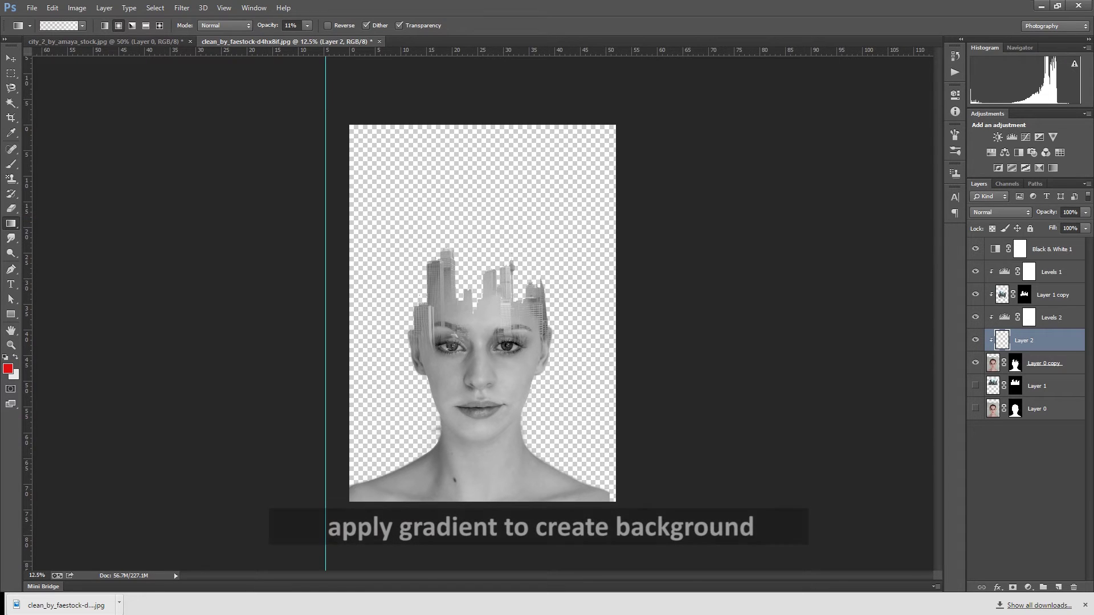
pyautogui.click(82, 25)
pyautogui.press('Escape')
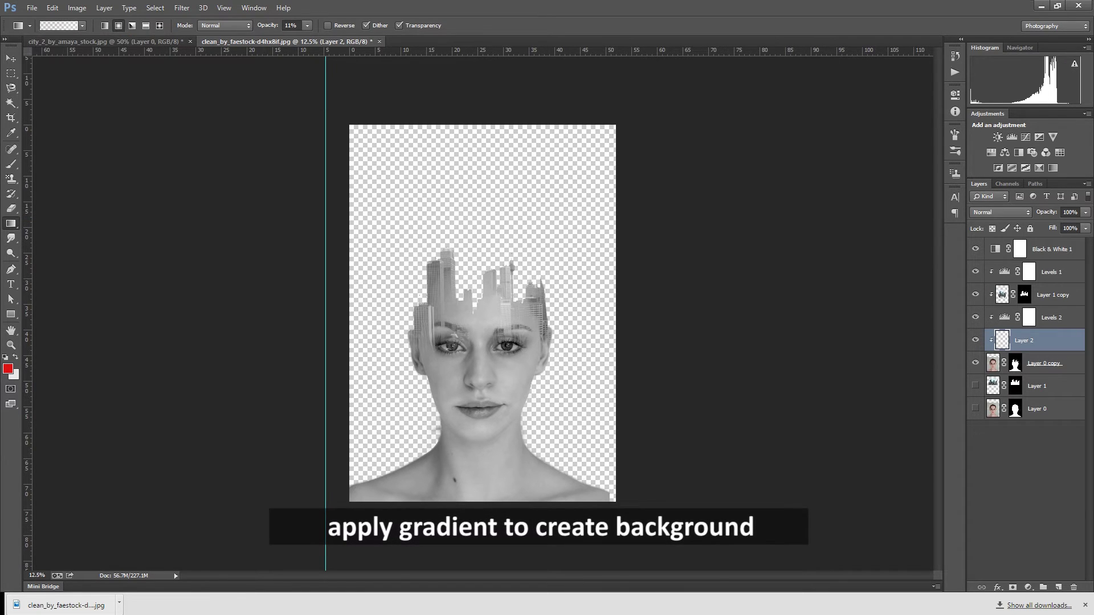
pyautogui.click(307, 25)
pyautogui.moveTo(308, 39); pyautogui.dragTo(359, 39)
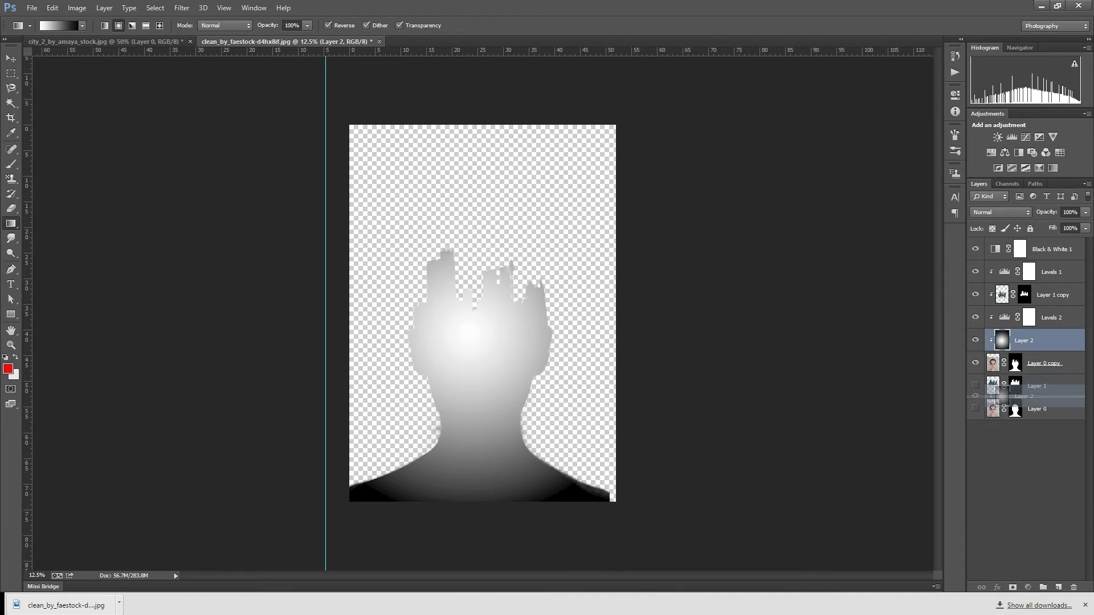
# Move Layer 2 below the portrait and drag a radial light-grey gradient across it
pyautogui.hotkey('ctrl', '[')
pyautogui.hotkey('ctrl', '[')
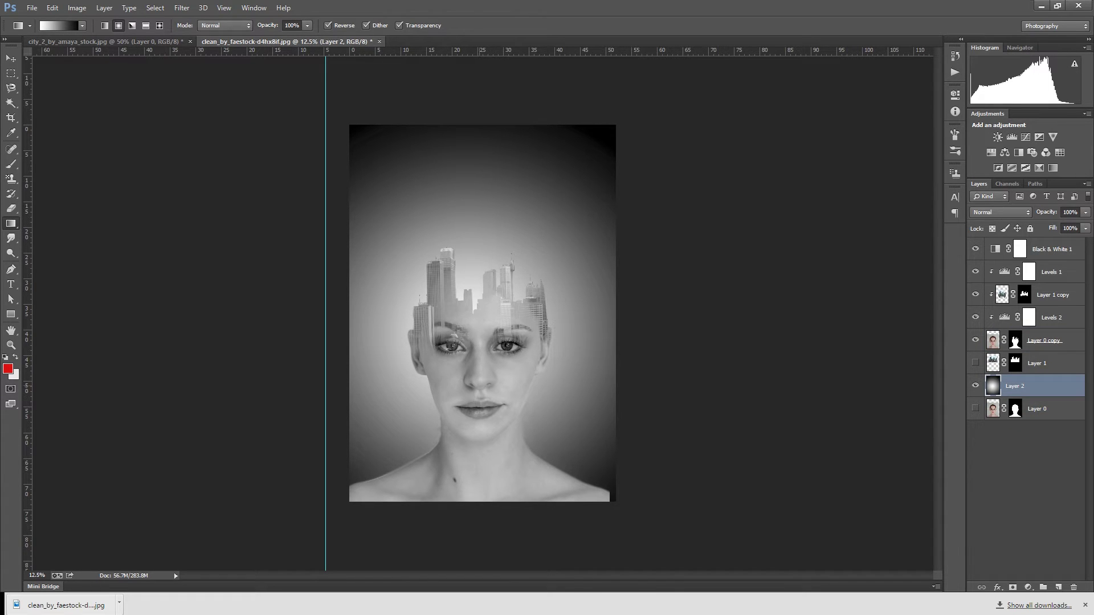
pyautogui.moveTo(473, 386)
pyautogui.mouseDown()
pyautogui.moveTo(379, 501)
pyautogui.moveTo(472, 281)
pyautogui.mouseUp()
pyautogui.hotkey('ctrl', 'z')
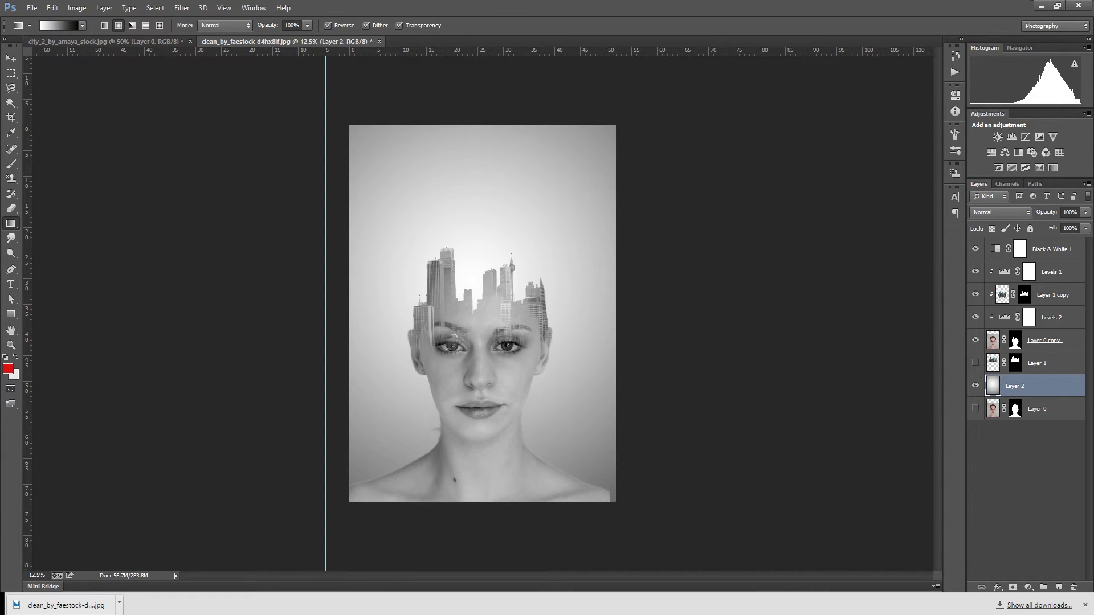
pyautogui.hotkey('ctrl', '+')
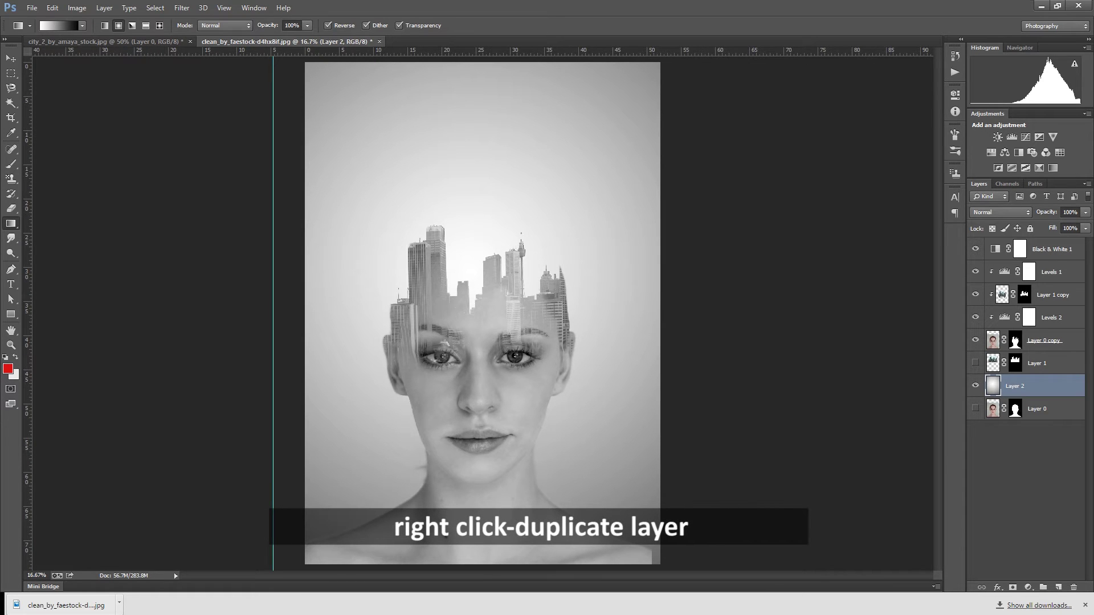
# Duplicate Layer 1 copy as Layer 1 copy 2, set it to Normal blending, and target its mask
pyautogui.click(1051, 294)
pyautogui.rightClick(1050, 295)
pyautogui.click(1054, 295)
pyautogui.rightClick(1057, 295)
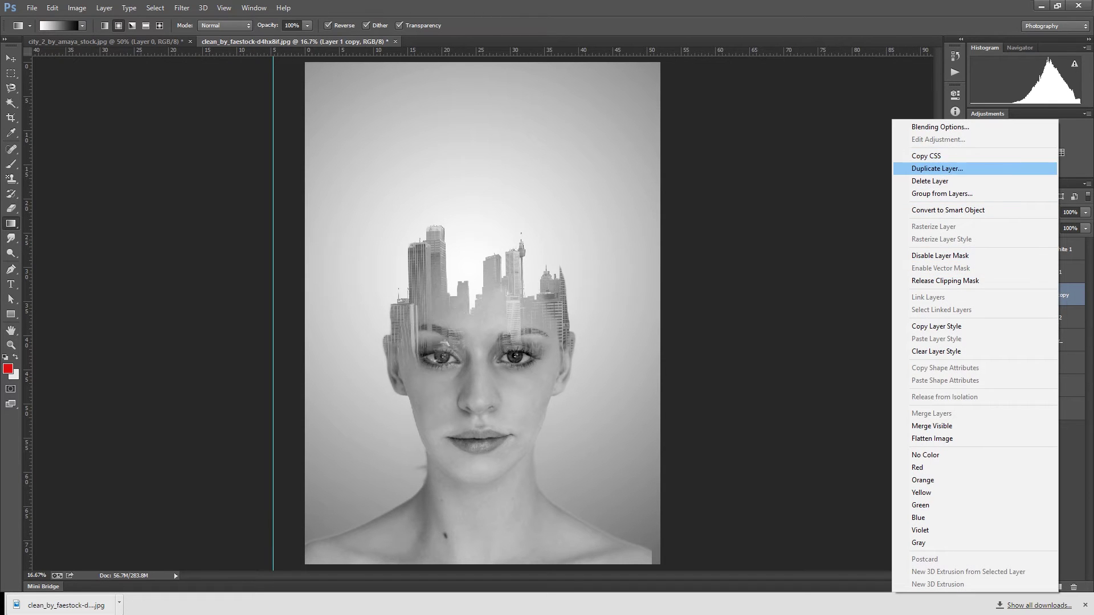
pyautogui.click(937, 168)
pyautogui.press('Return')
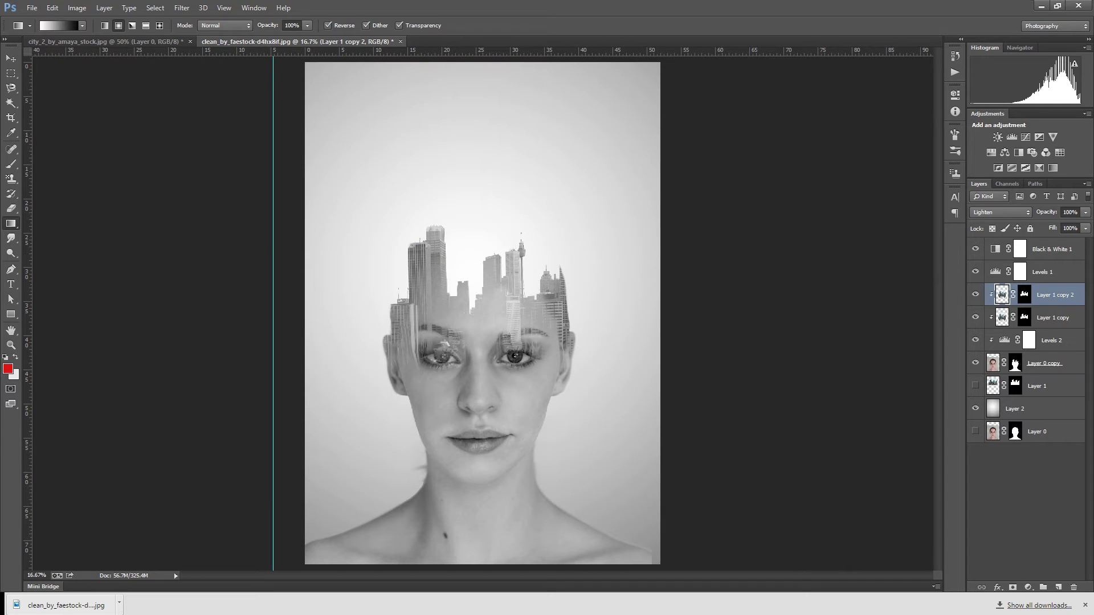
pyautogui.click(1000, 212)
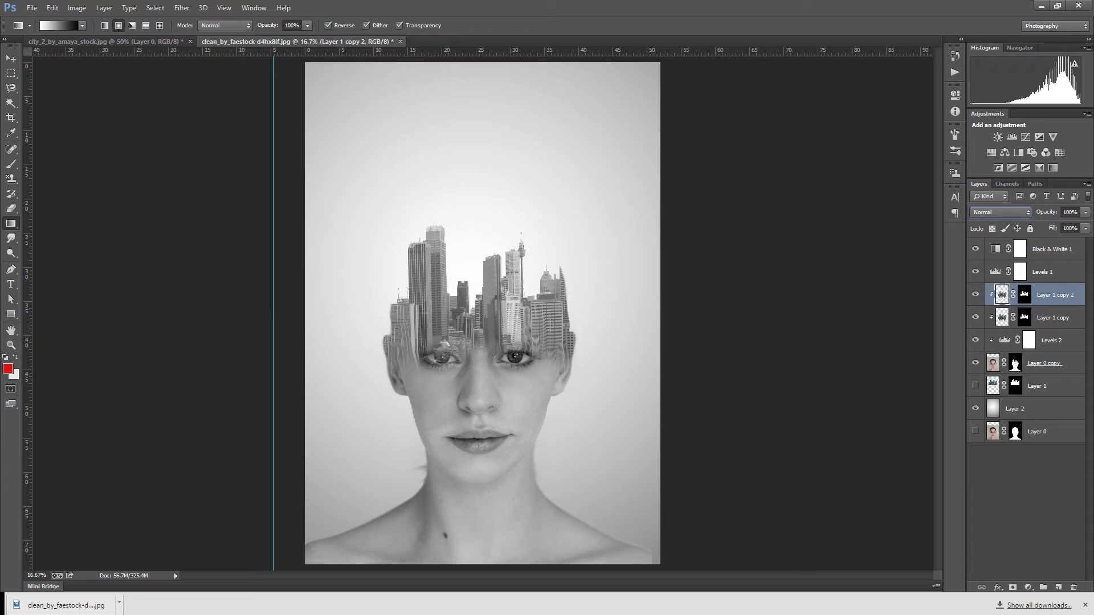
pyautogui.click(1024, 294)
pyautogui.click(105, 25)
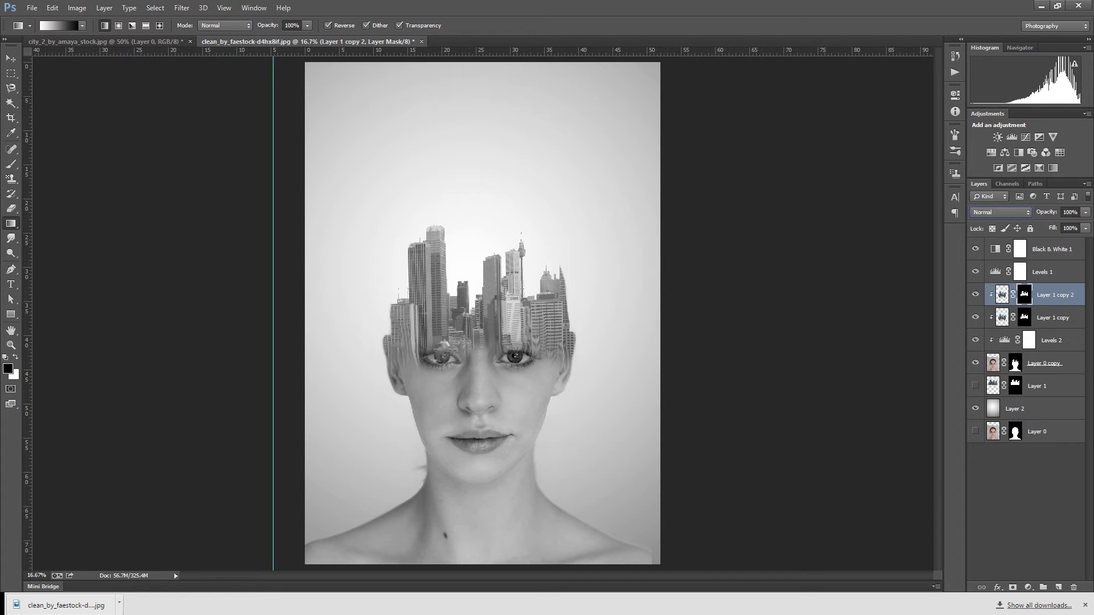
# Paint black with a 1400 px, 52% opacity brush on Layer 1 copy 2's mask over forehead and eyes
pyautogui.click(10, 164)
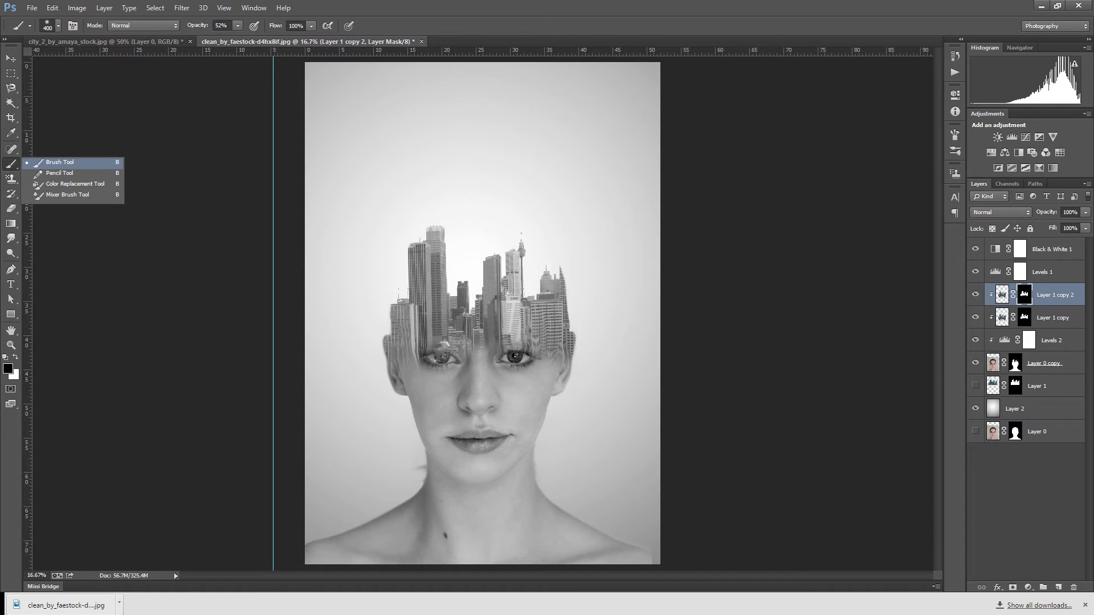
pyautogui.click(59, 163)
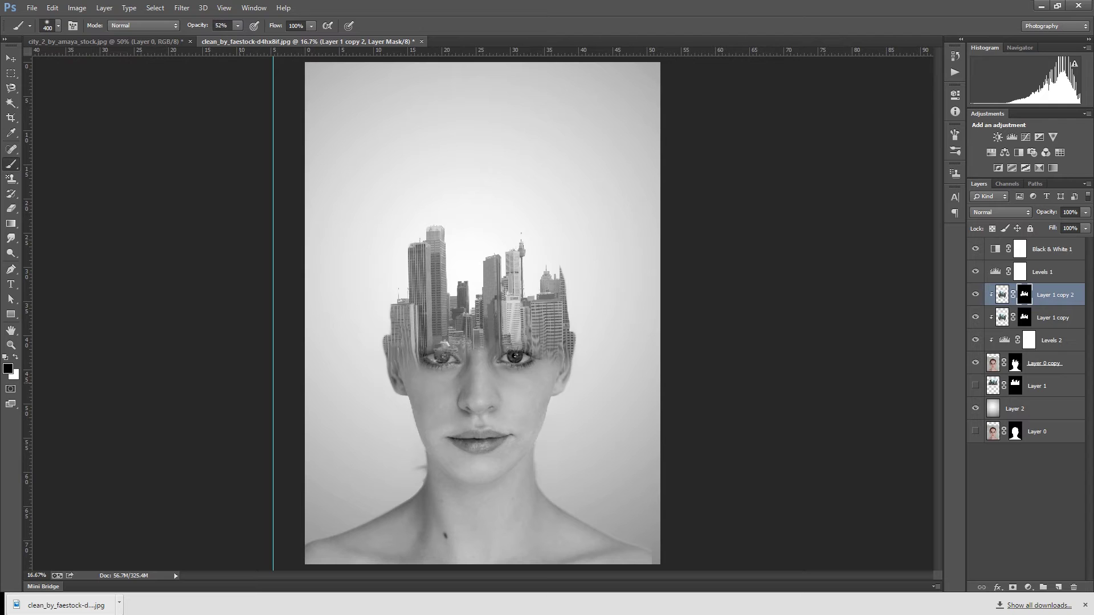
pyautogui.press(']')
pyautogui.press(']')
pyautogui.press(']')
pyautogui.click(487, 336)
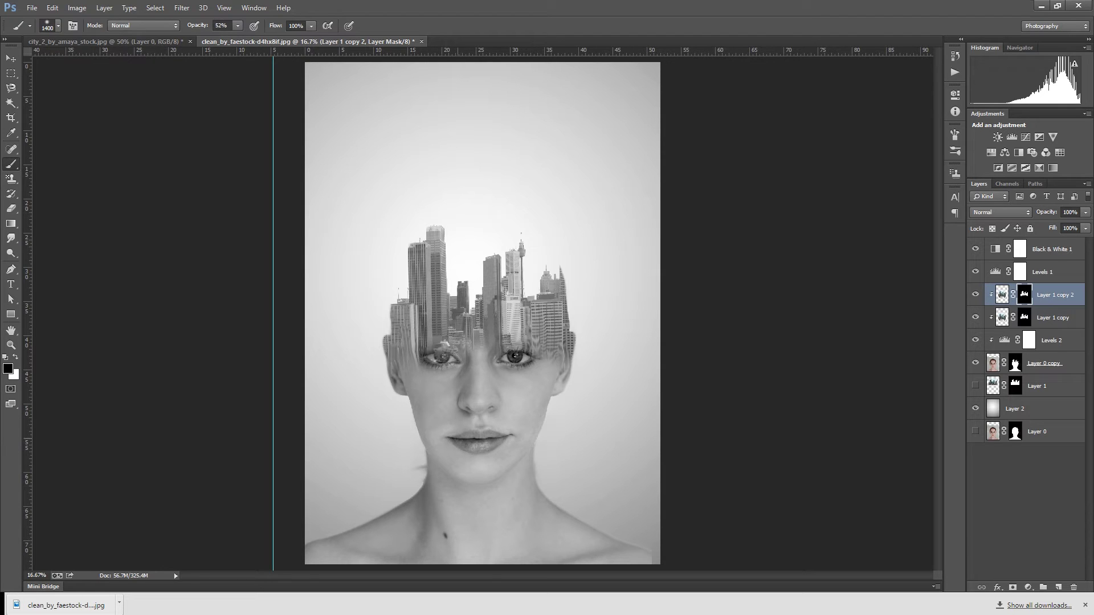
pyautogui.click(470, 323)
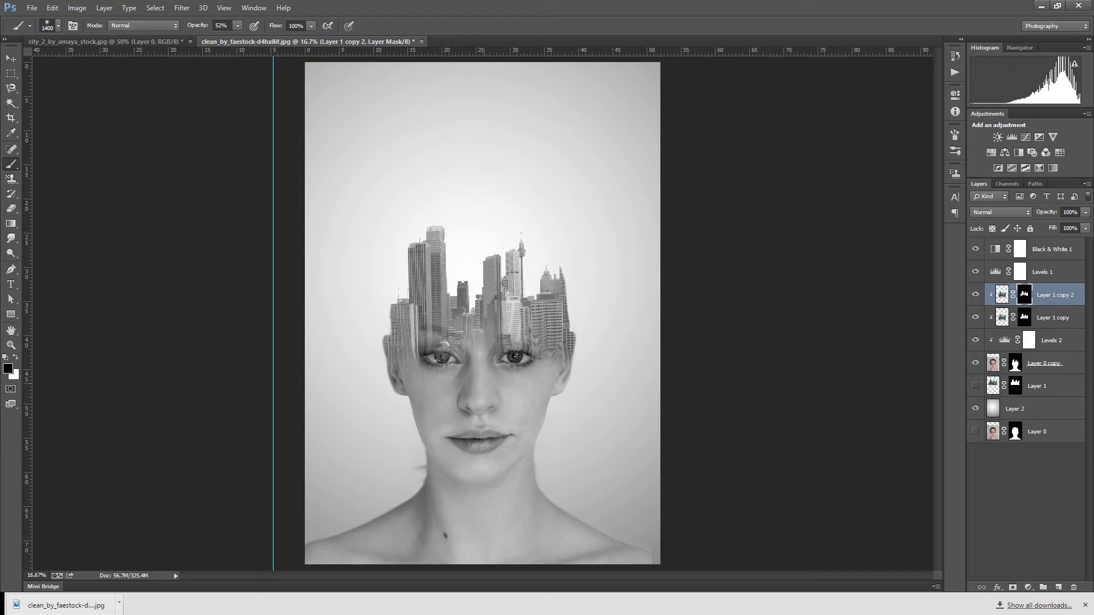
pyautogui.click(541, 345)
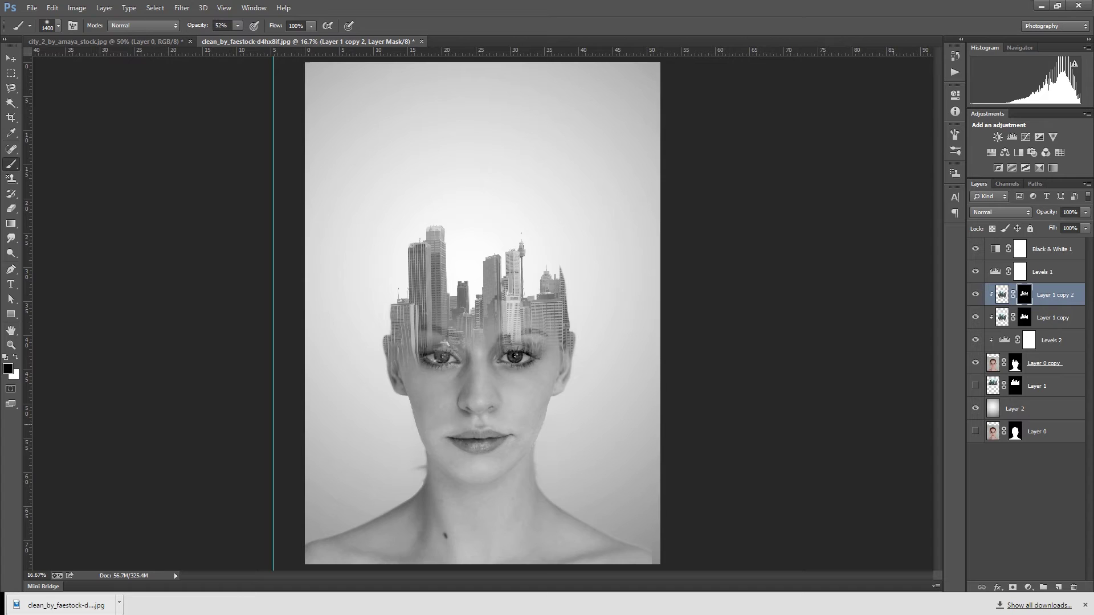
pyautogui.hotkey('ctrl', '-')
pyautogui.hotkey('ctrl', '-')
pyautogui.hotkey('ctrl', '+')
pyautogui.hotkey('ctrl', '+')
pyautogui.hotkey('ctrl', '-')
pyautogui.hotkey('ctrl', '+')
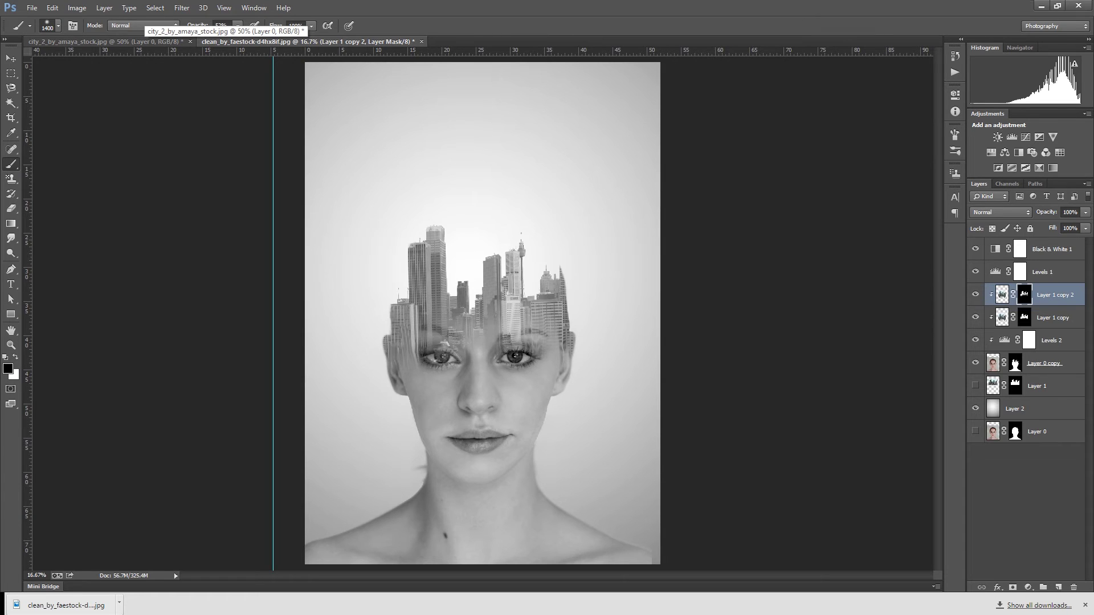
# Drag the city_2 image into the portrait document as a new layer
pyautogui.click(143, 42)
pyautogui.press('v')
pyautogui.moveTo(342, 256); pyautogui.dragTo(364, 26)
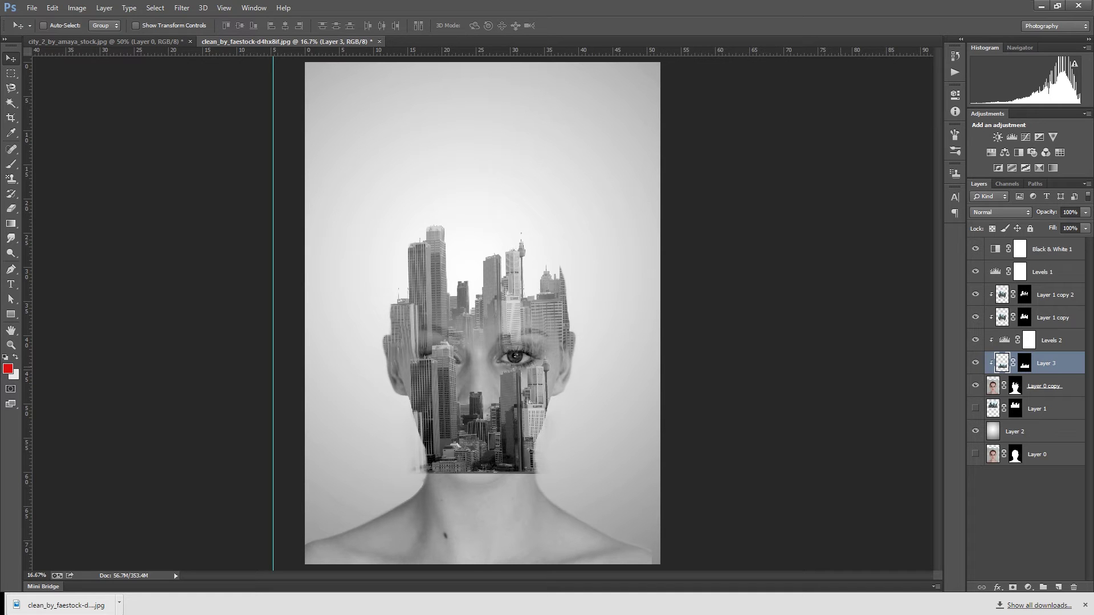
# Rotate Layer 3 180°, scale it to about 249%, and position it over the lower face and neck
pyautogui.hotkey('ctrl', 't')
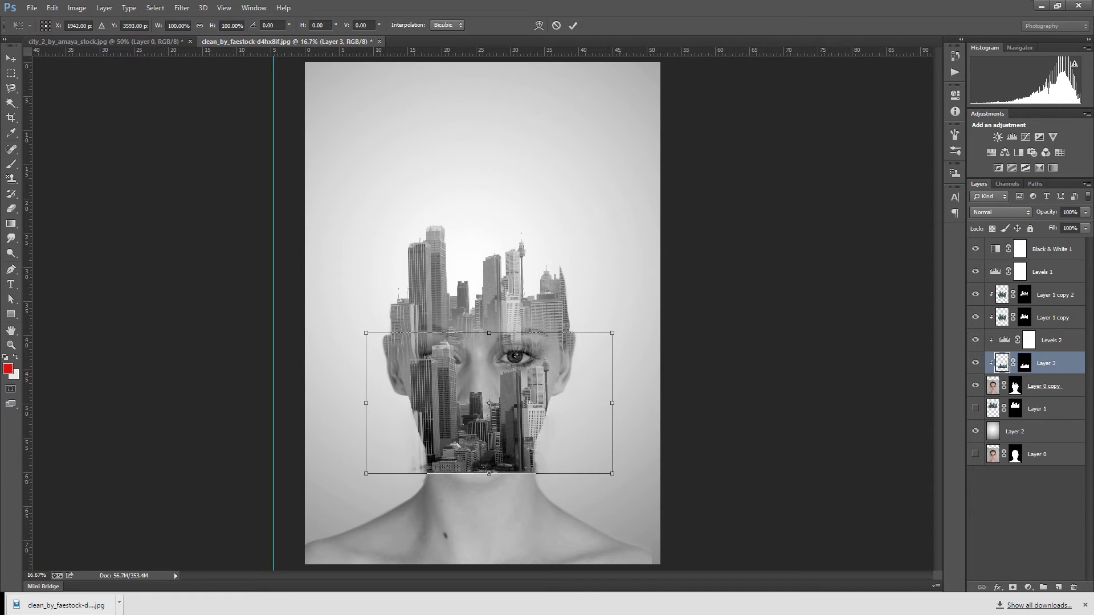
pyautogui.moveTo(611, 474)
pyautogui.mouseDown()
pyautogui.moveTo(653, 497)
pyautogui.moveTo(601, 589)
pyautogui.moveTo(365, 399)
pyautogui.mouseUp()
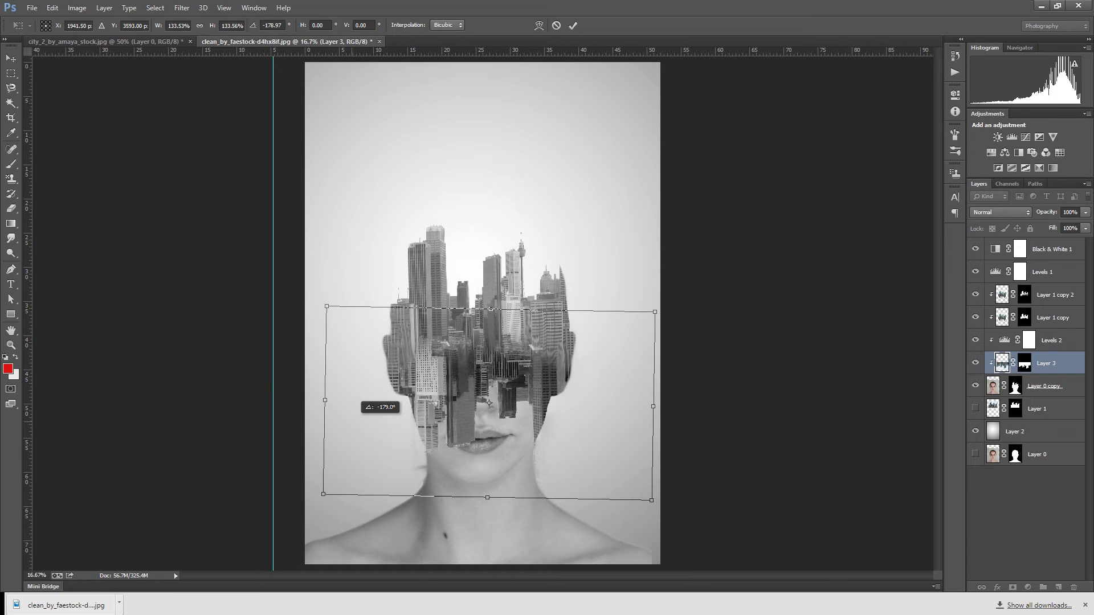
pyautogui.moveTo(524, 368); pyautogui.dragTo(510, 433)
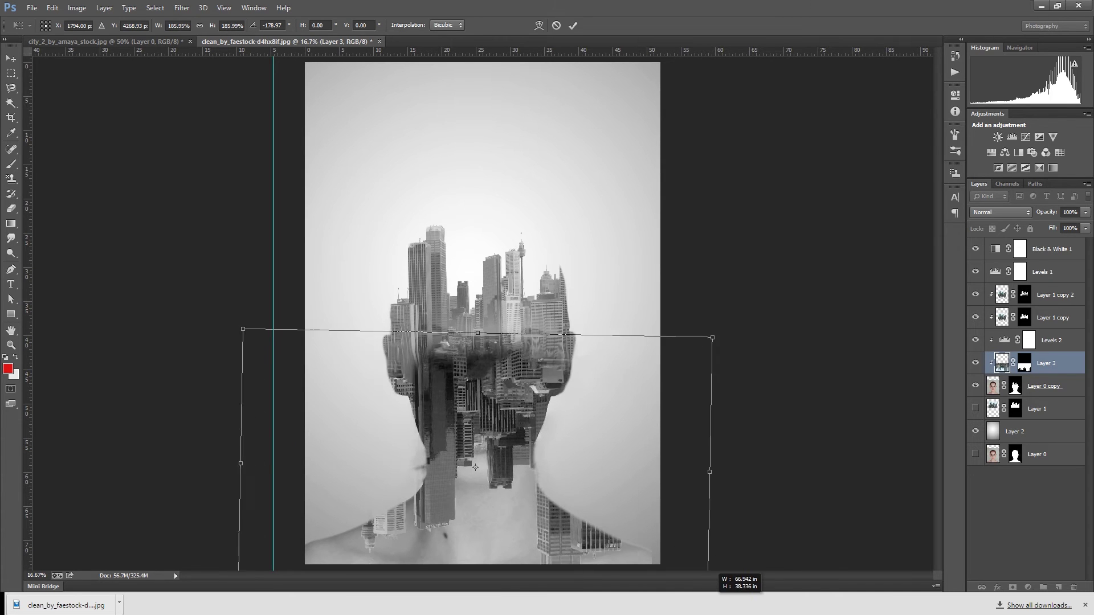
pyautogui.moveTo(473, 561); pyautogui.dragTo(474, 613)
pyautogui.moveTo(474, 520)
pyautogui.mouseDown()
pyautogui.moveTo(474, 499)
pyautogui.moveTo(464, 530)
pyautogui.mouseUp()
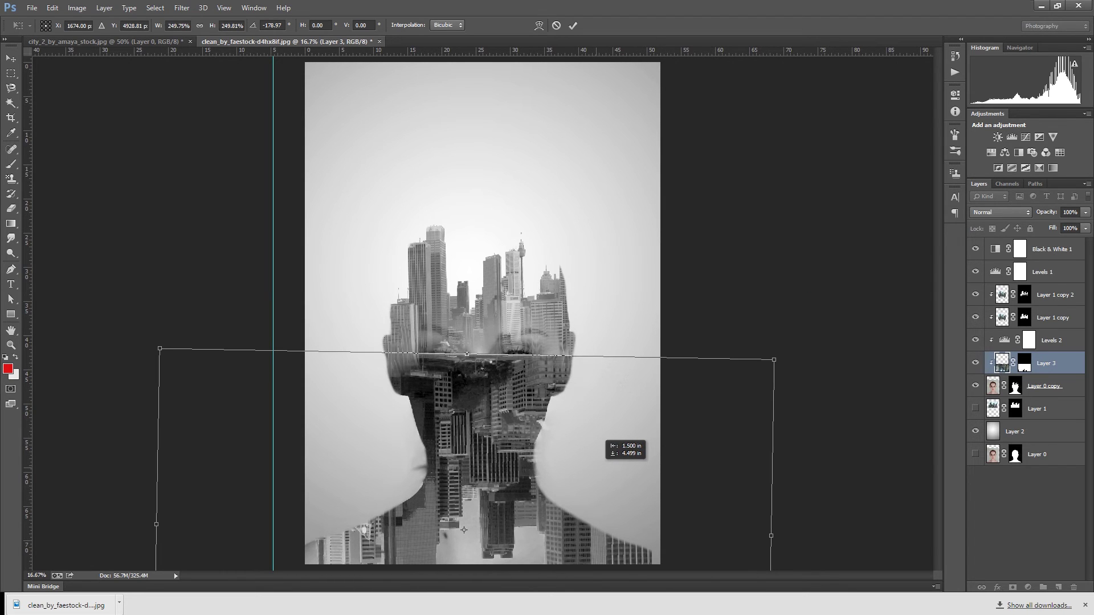
pyautogui.press('Return')
# Set Layer 3 to Soft Light blending and shift it down over the face and shoulders
pyautogui.click(1000, 212)
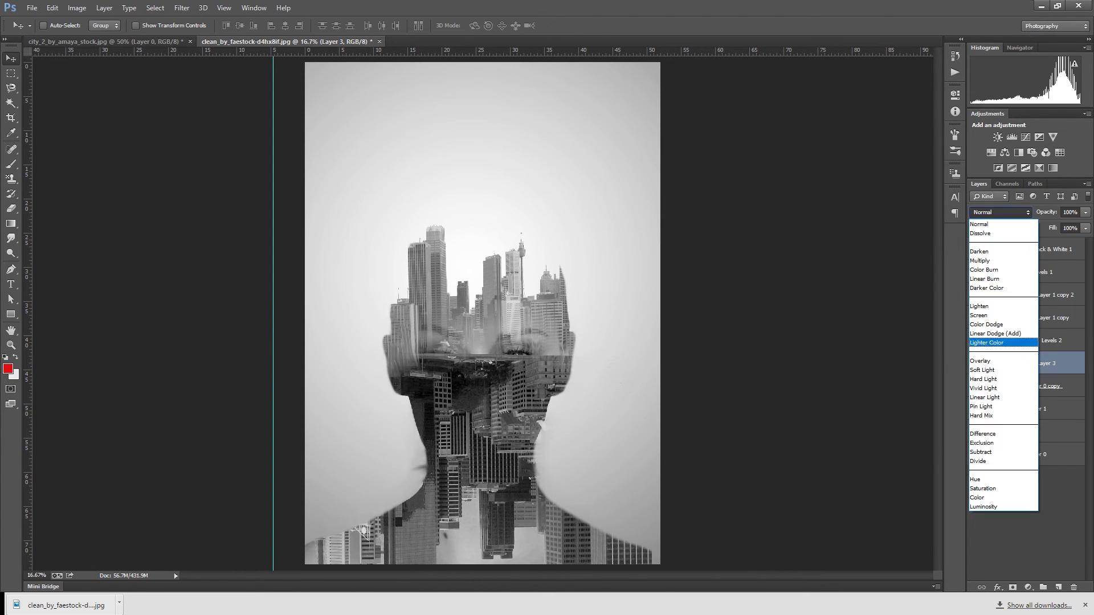
pyautogui.click(991, 369)
pyautogui.moveTo(493, 297); pyautogui.dragTo(496, 412)
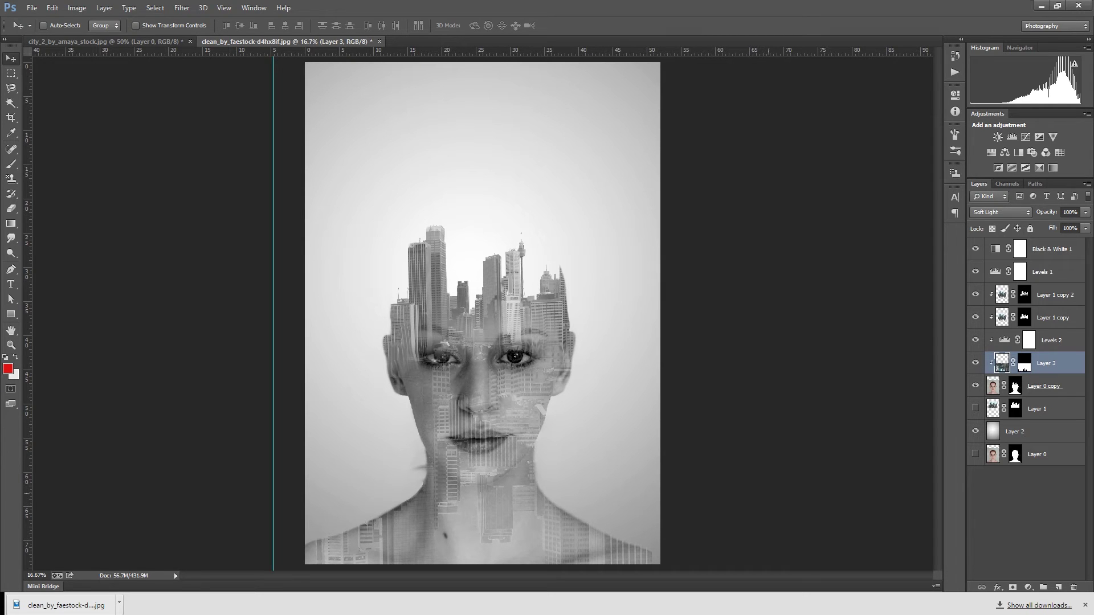
pyautogui.hotkey('ctrl', '-')
pyautogui.hotkey('ctrl', '-')
pyautogui.hotkey('ctrl', '+')
pyautogui.hotkey('ctrl', '+')
pyautogui.hotkey('ctrl', '+')
pyautogui.hotkey('ctrl', '-')
pyautogui.hotkey('ctrl', '-')
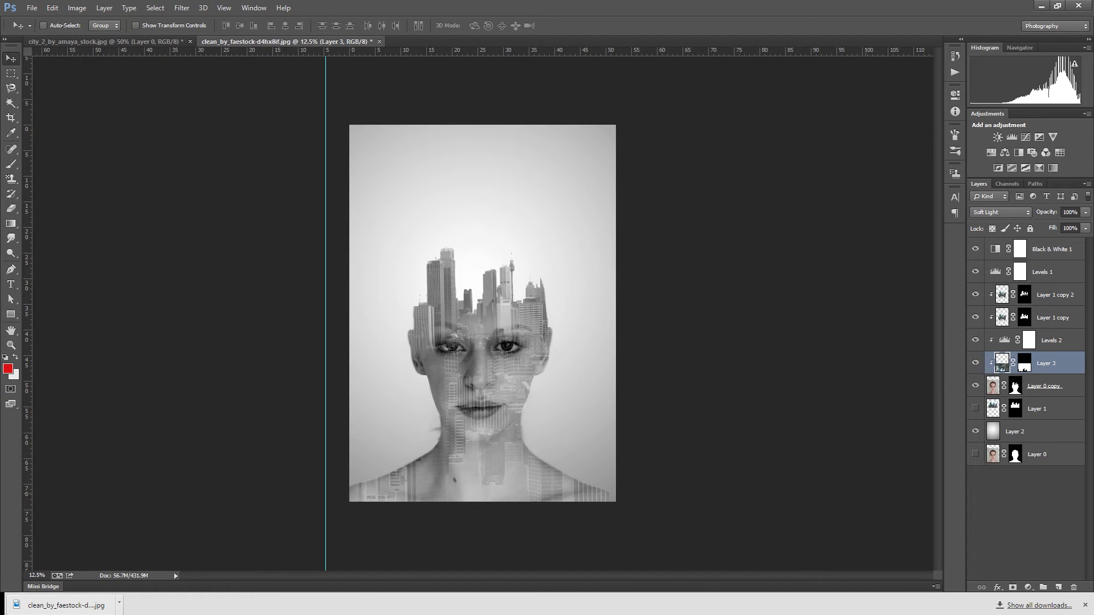
# Add a Photo Filter above Black & White 1 with colour fab808 at 25% density
pyautogui.hotkey('alt', '.')
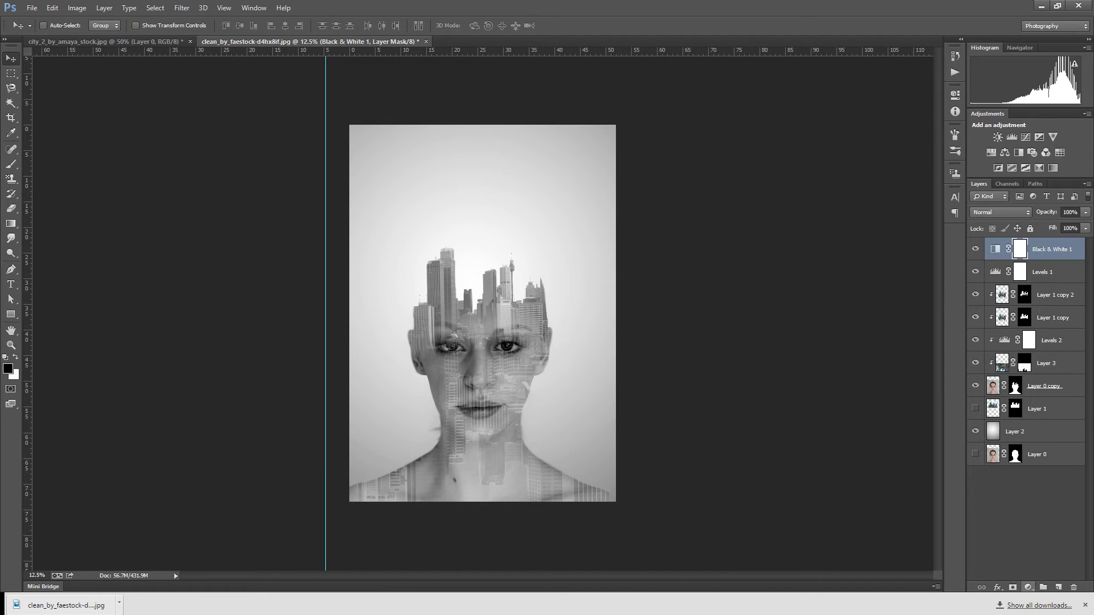
pyautogui.click(1027, 587)
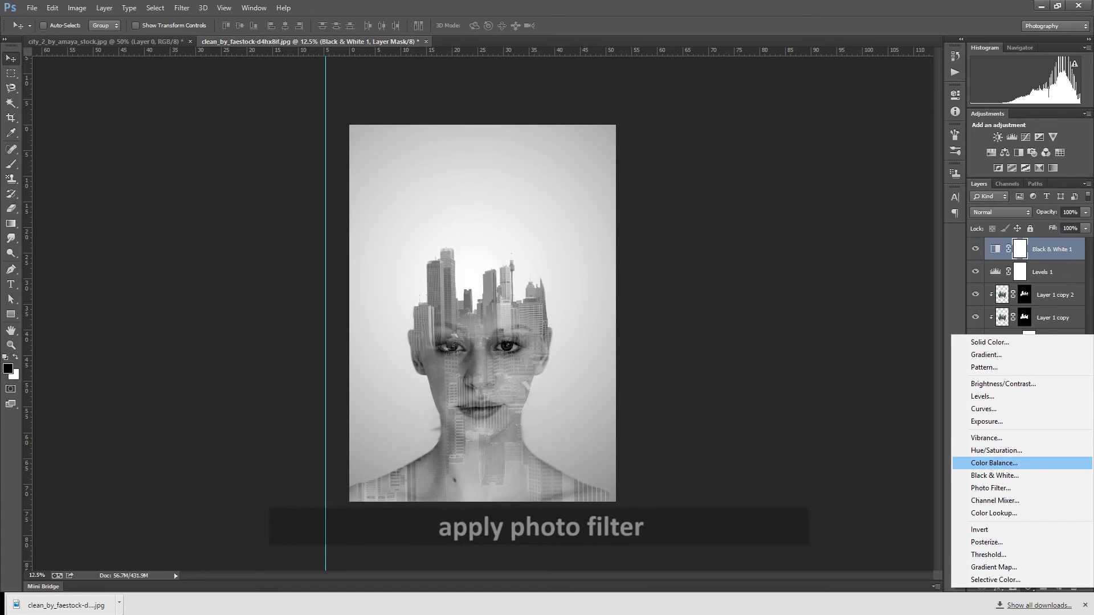
pyautogui.click(991, 488)
pyautogui.click(864, 139)
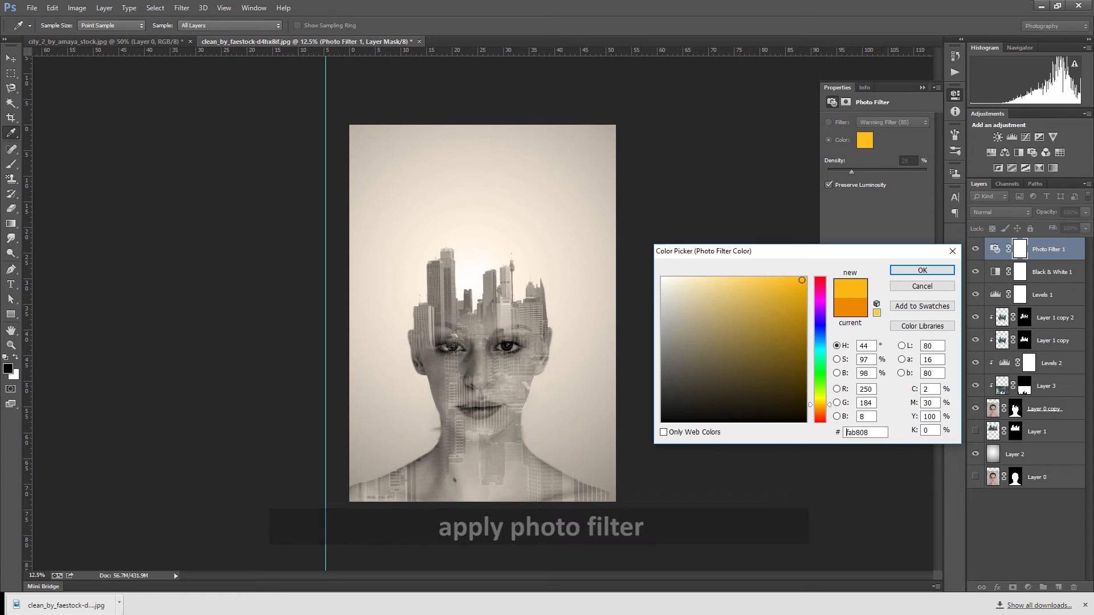
pyautogui.click(801, 280)
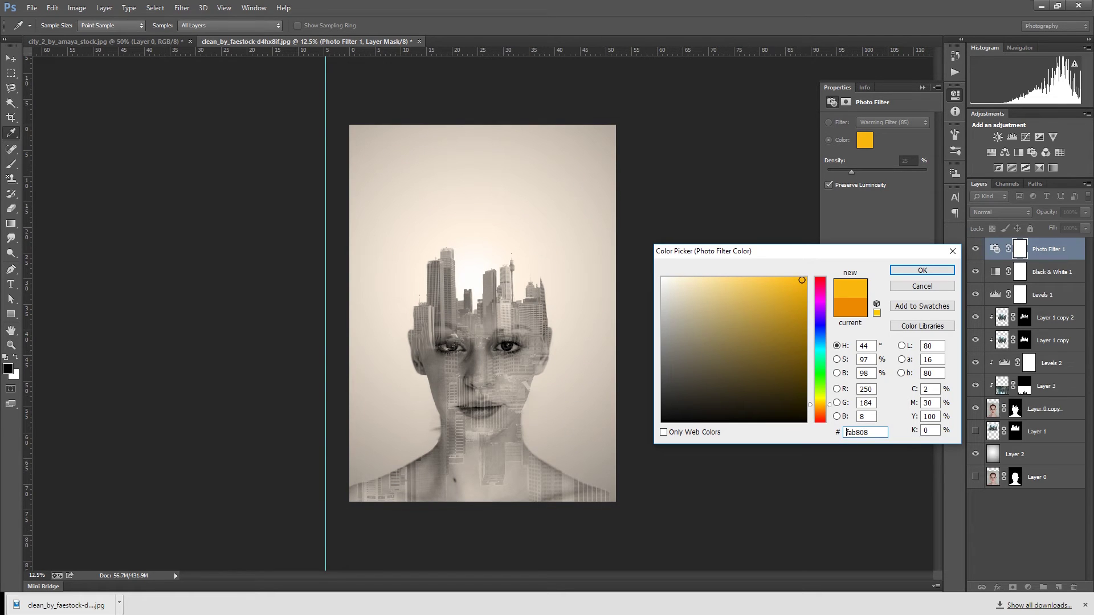
pyautogui.click(921, 270)
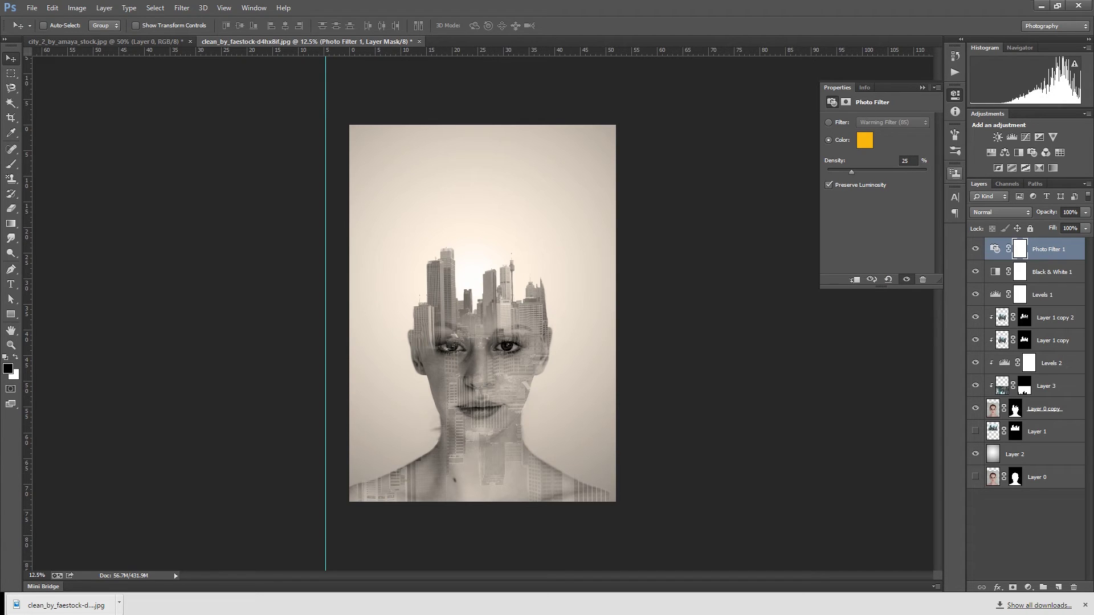
pyautogui.click(1027, 587)
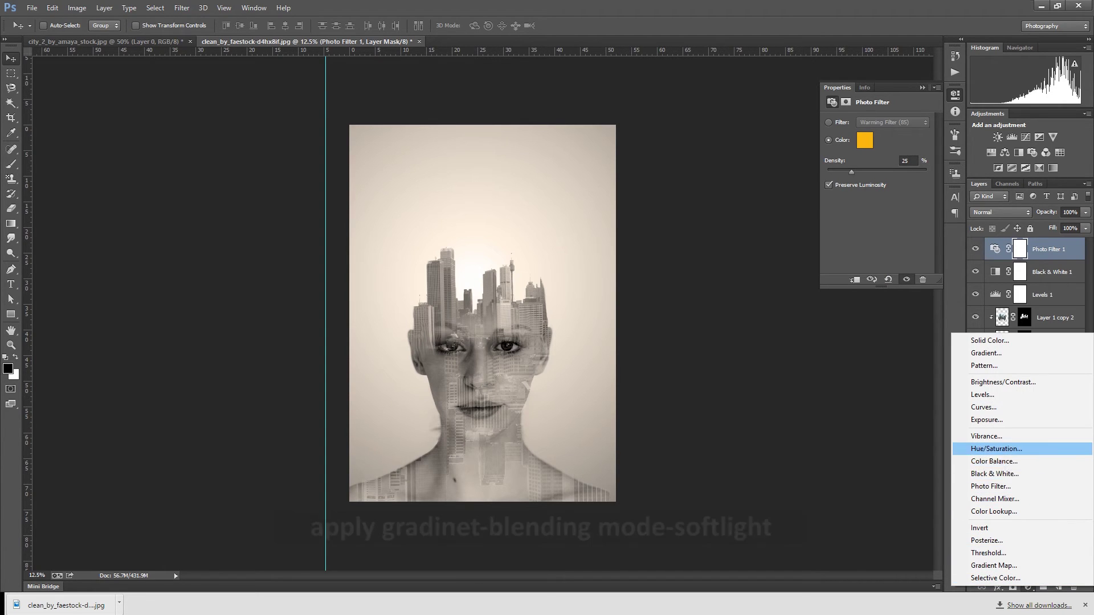
# Add a Gradient Map adjustment using the Blue, Red, Yellow preset
pyautogui.click(994, 566)
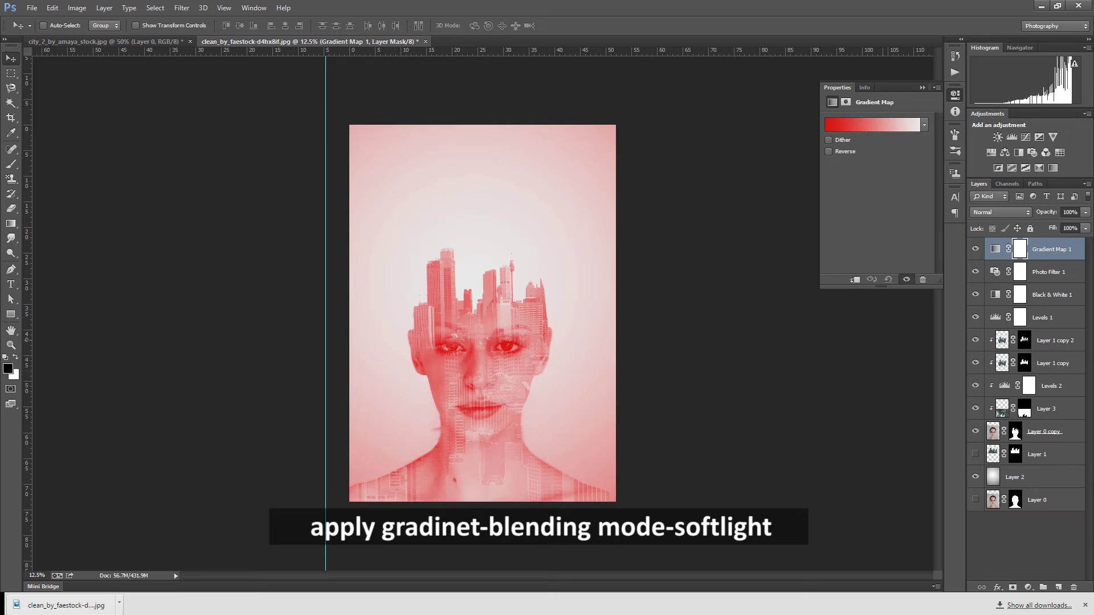
pyautogui.click(871, 124)
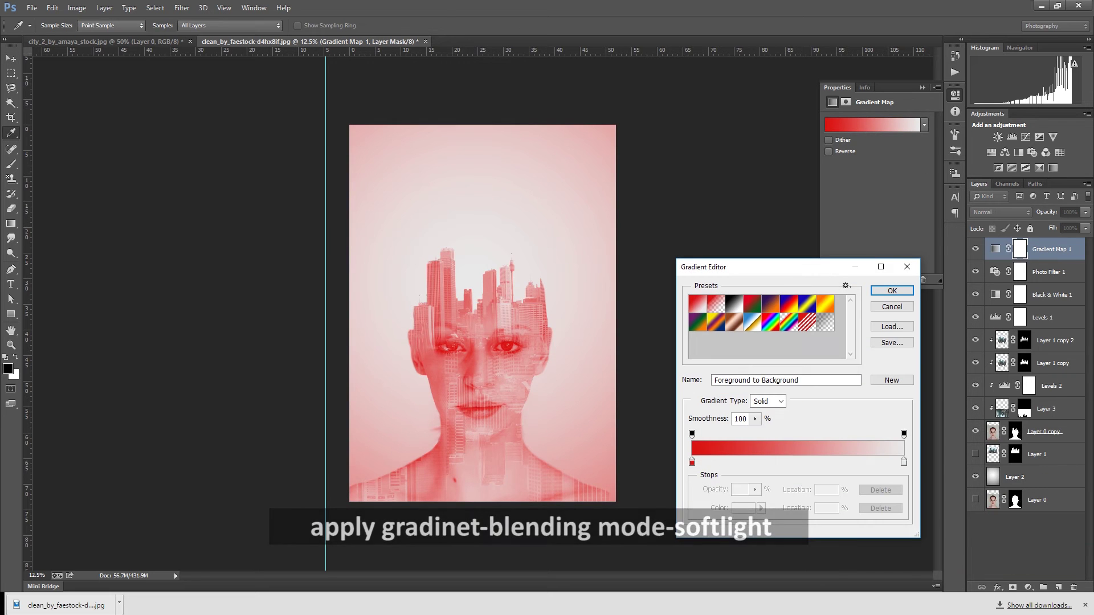
pyautogui.click(789, 304)
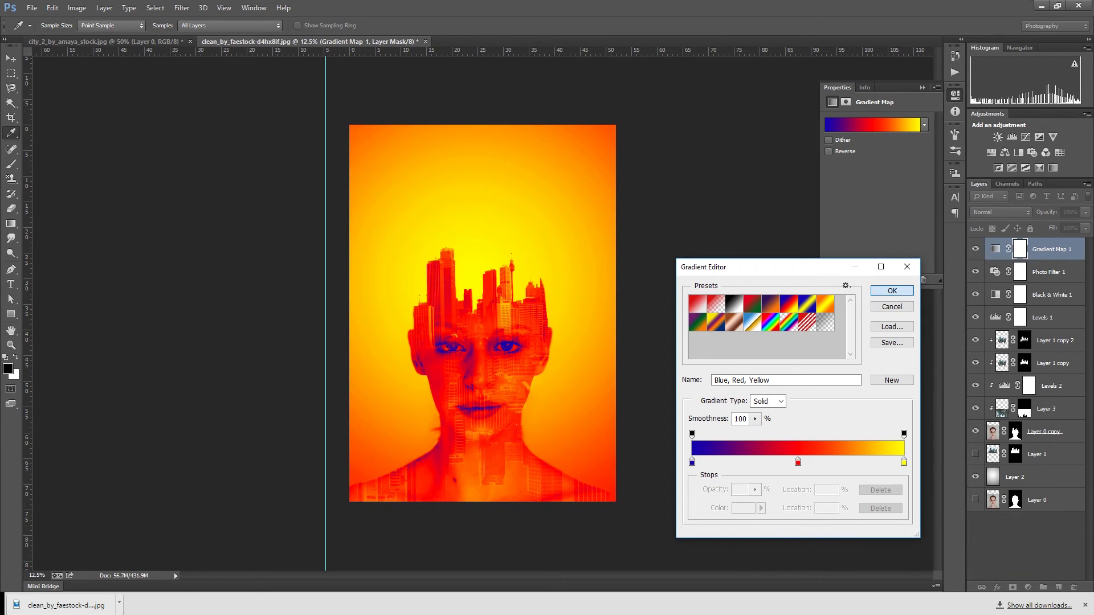
pyautogui.click(892, 291)
# Set the gradient map to Soft Light blending at about 41% opacity
pyautogui.click(1000, 212)
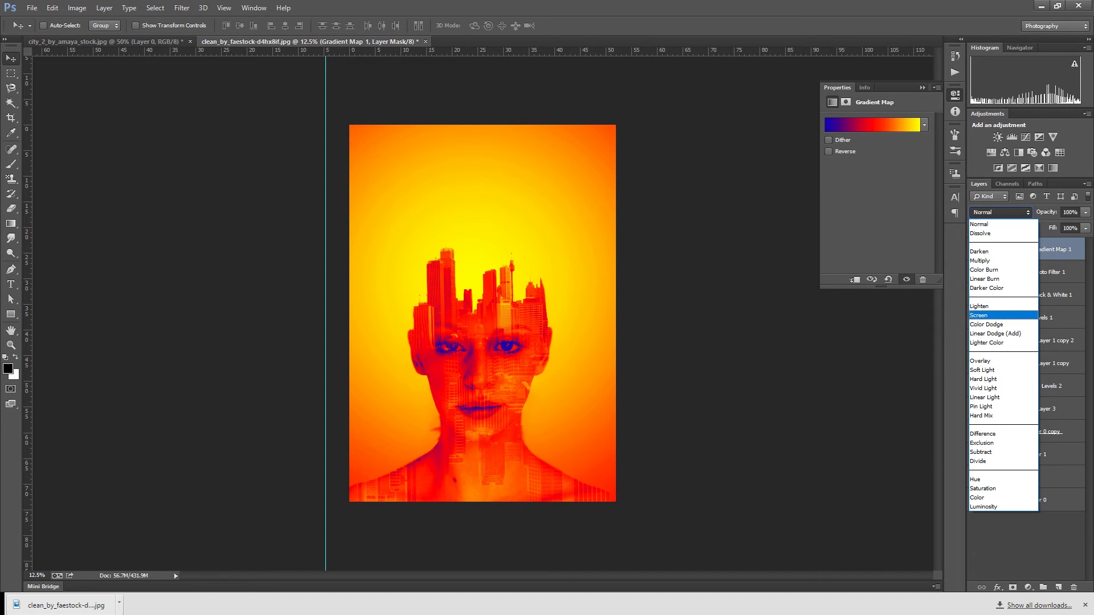
pyautogui.click(983, 370)
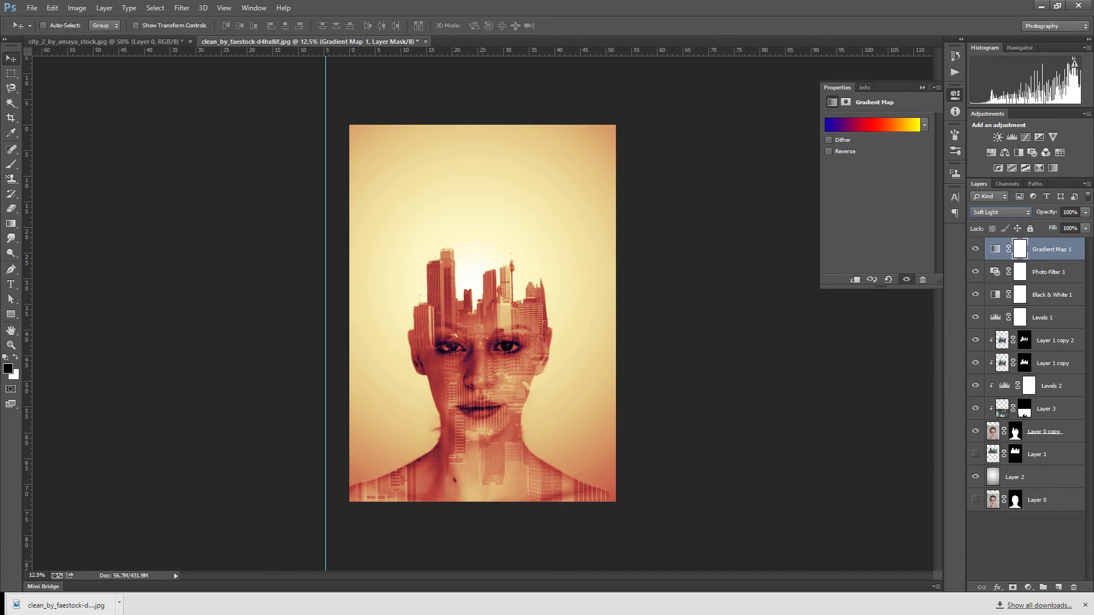
pyautogui.click(1086, 212)
pyautogui.moveTo(1085, 225); pyautogui.dragTo(1049, 225)
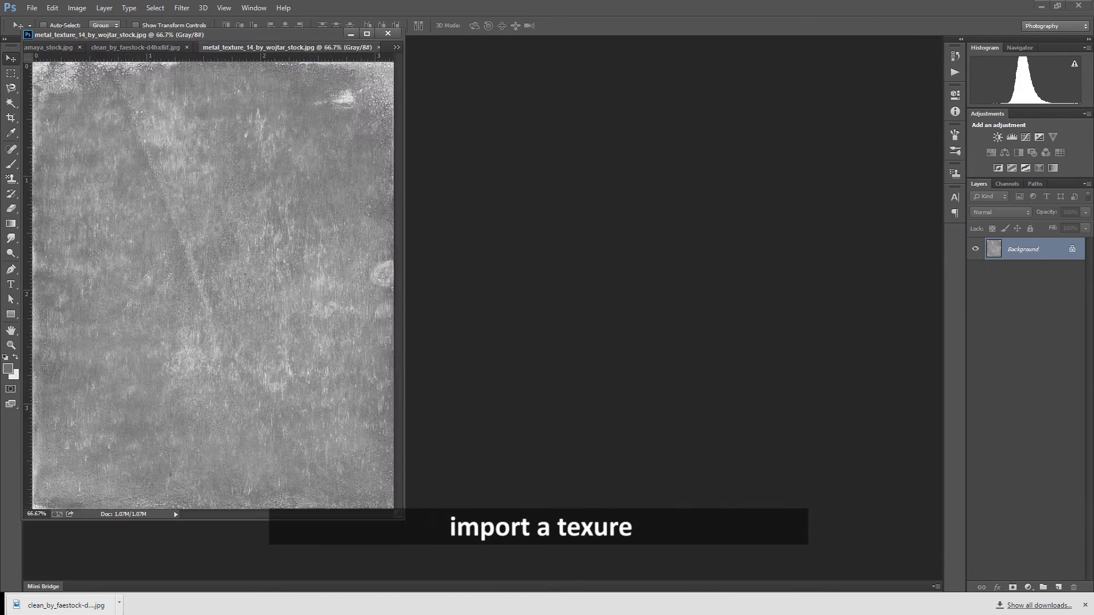
# Copy the metal_texture image into the portrait as Layer 4 and start Free Transform
pyautogui.moveTo(258, 47); pyautogui.dragTo(529, 156)
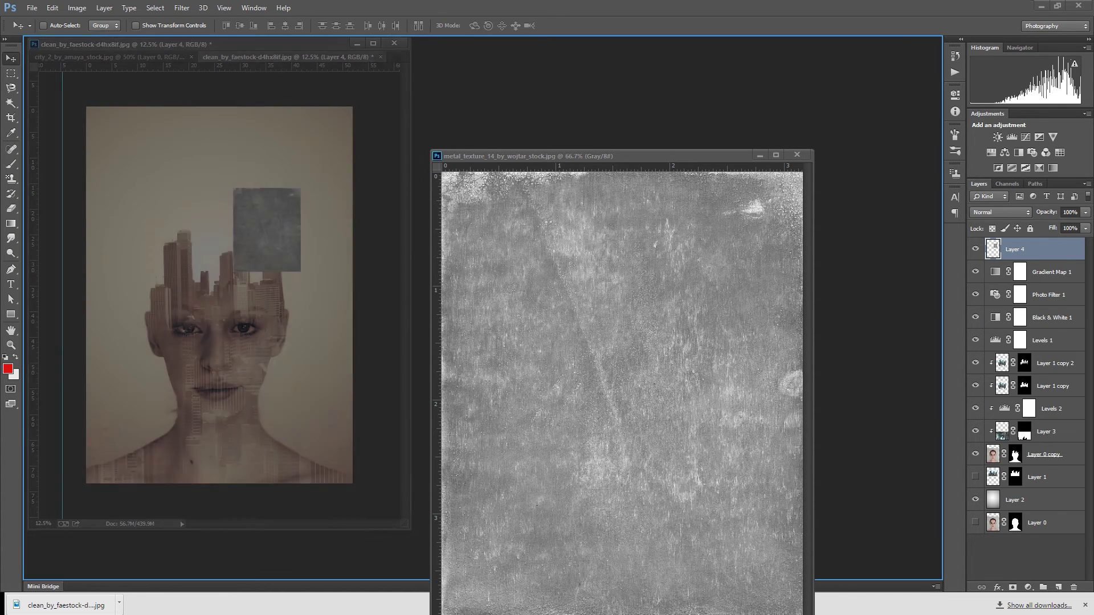
pyautogui.moveTo(171, 45); pyautogui.dragTo(171, 41)
pyautogui.click(760, 155)
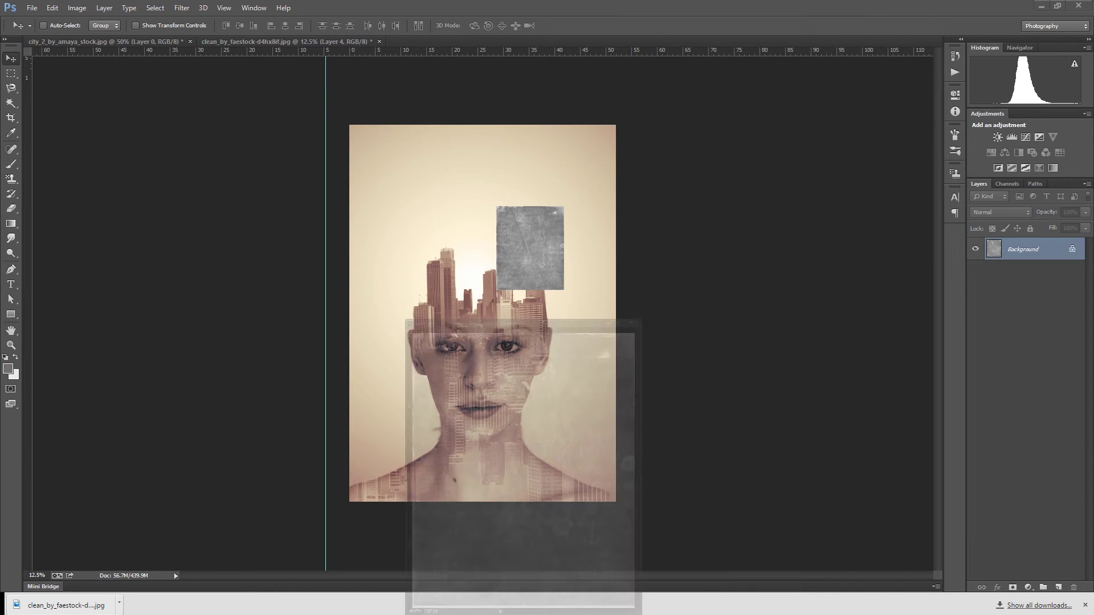
pyautogui.hotkey('ctrl', 't')
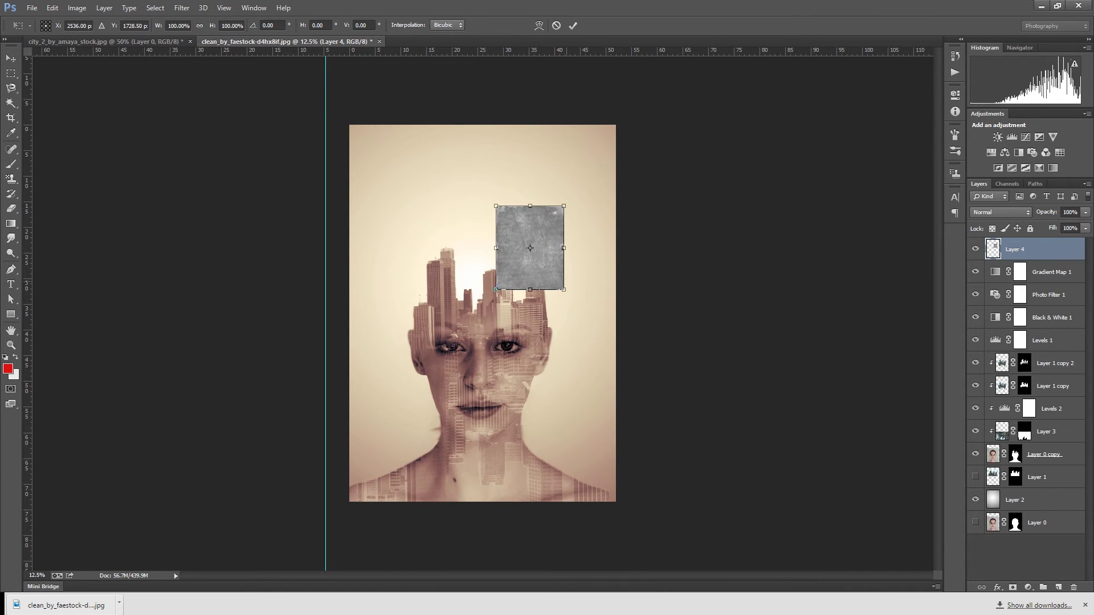
# Scale Layer 4 to about 469% to fill the canvas and blend it in Overlay mode
pyautogui.moveTo(496, 290); pyautogui.dragTo(729, 399)
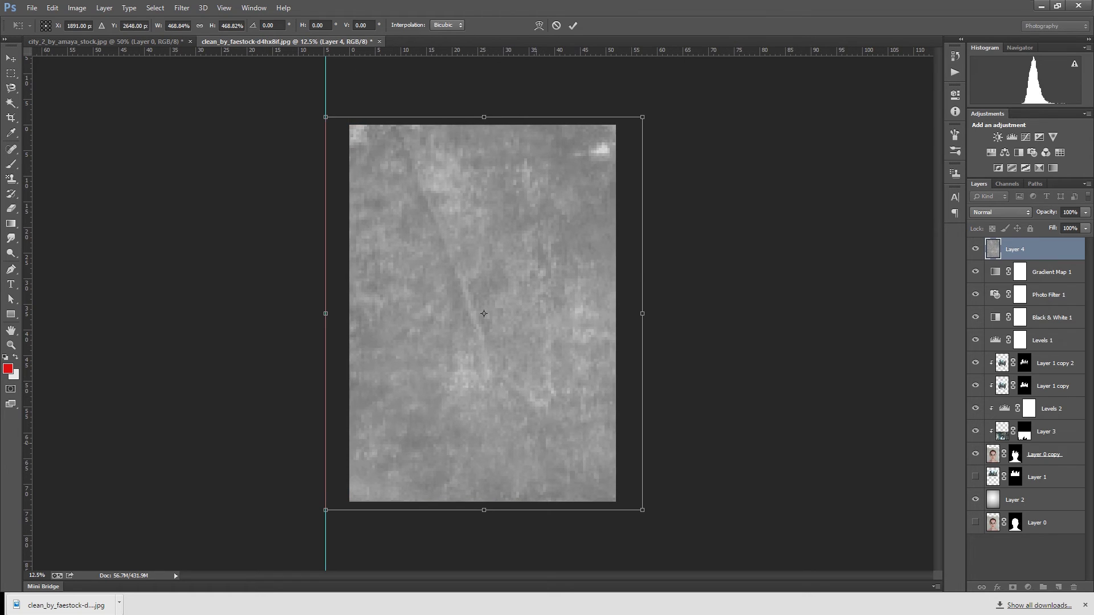
pyautogui.press('Return')
pyautogui.click(1000, 212)
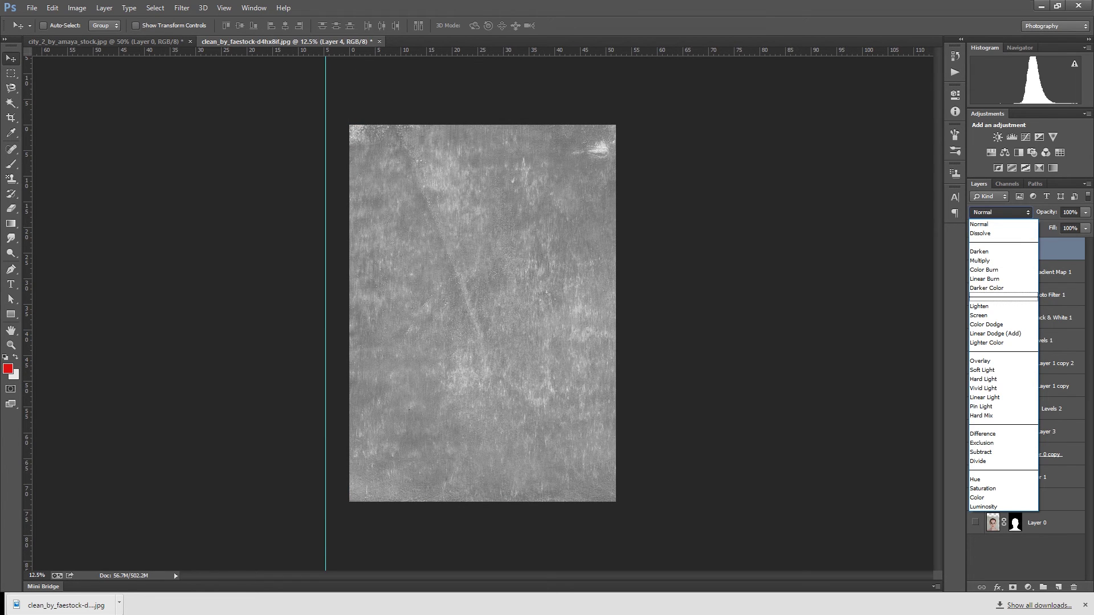
pyautogui.click(983, 269)
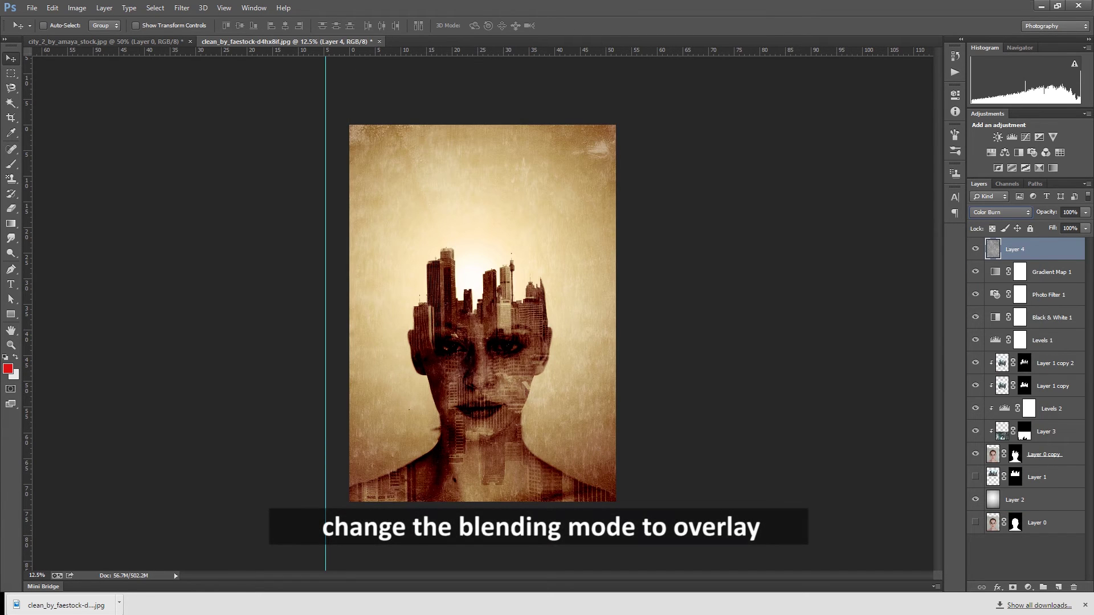
pyautogui.hotkey('shift', 'alt', 'o')
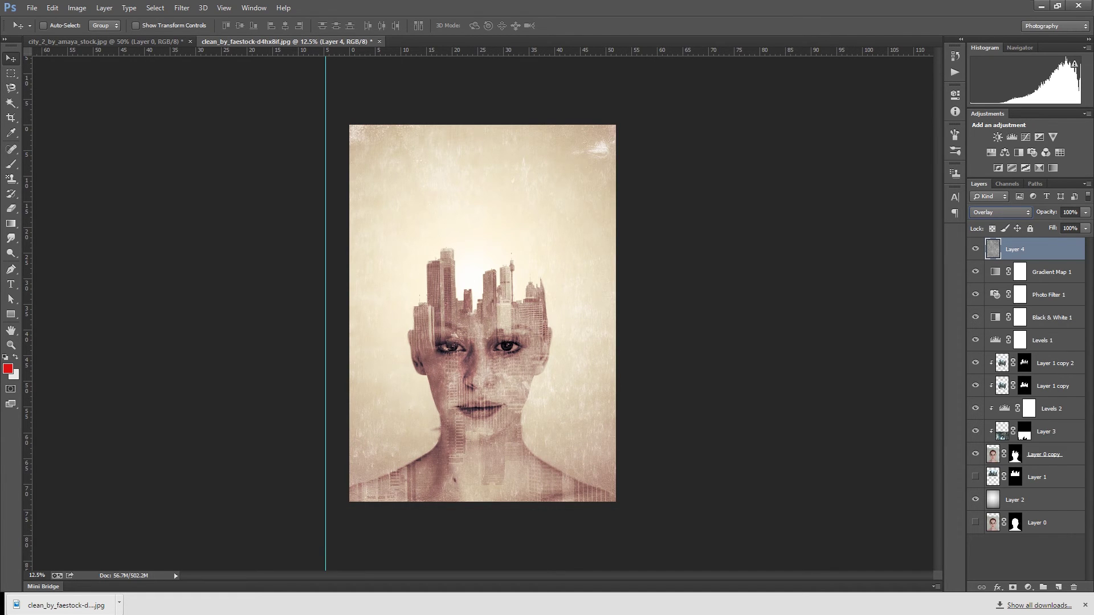
# Float the poster in its own window and select Layer 1 copy 2
pyautogui.hotkey('ctrl', '+')
pyautogui.hotkey('ctrl', '+')
pyautogui.hotkey('ctrl', '-')
pyautogui.hotkey('ctrl', '-')
pyautogui.hotkey('ctrl', '+')
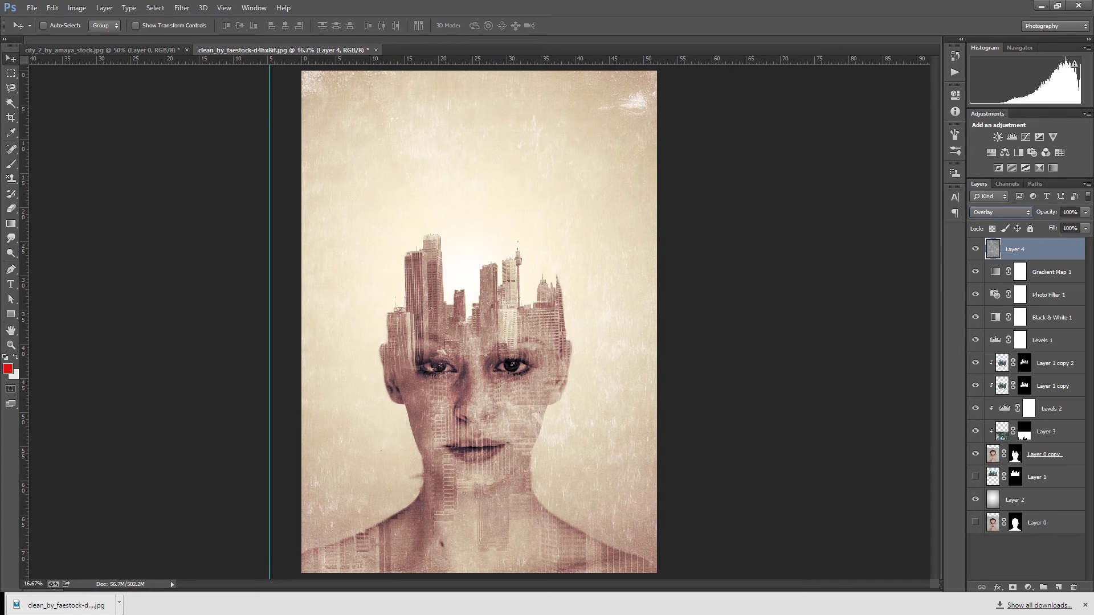
pyautogui.moveTo(456, 41); pyautogui.dragTo(382, 50)
pyautogui.moveTo(171, 37)
pyautogui.mouseDown()
pyautogui.moveTo(222, 42)
pyautogui.moveTo(188, 40)
pyautogui.mouseUp()
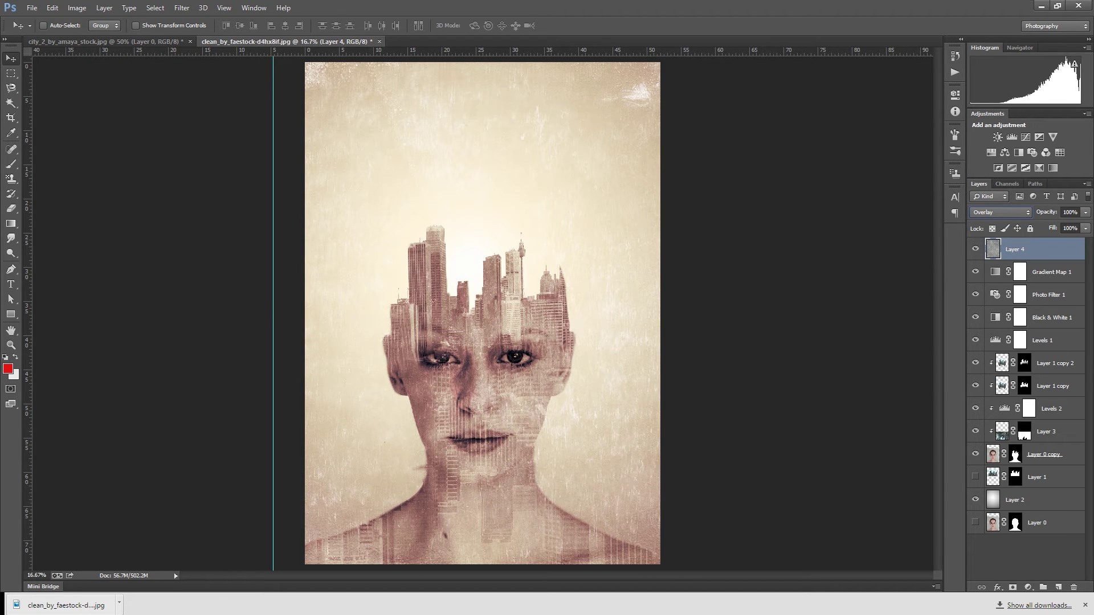
pyautogui.click(1054, 362)
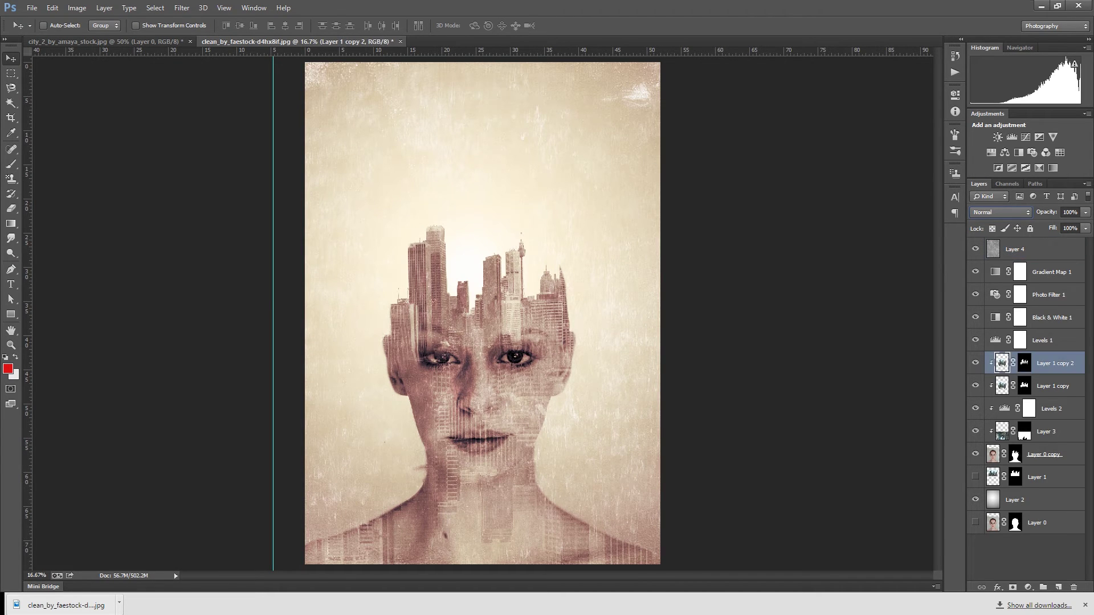
# Paint a red (ff0000) glow from the skyline down between the eyes on a Screen-blended layer
pyautogui.click(1051, 271)
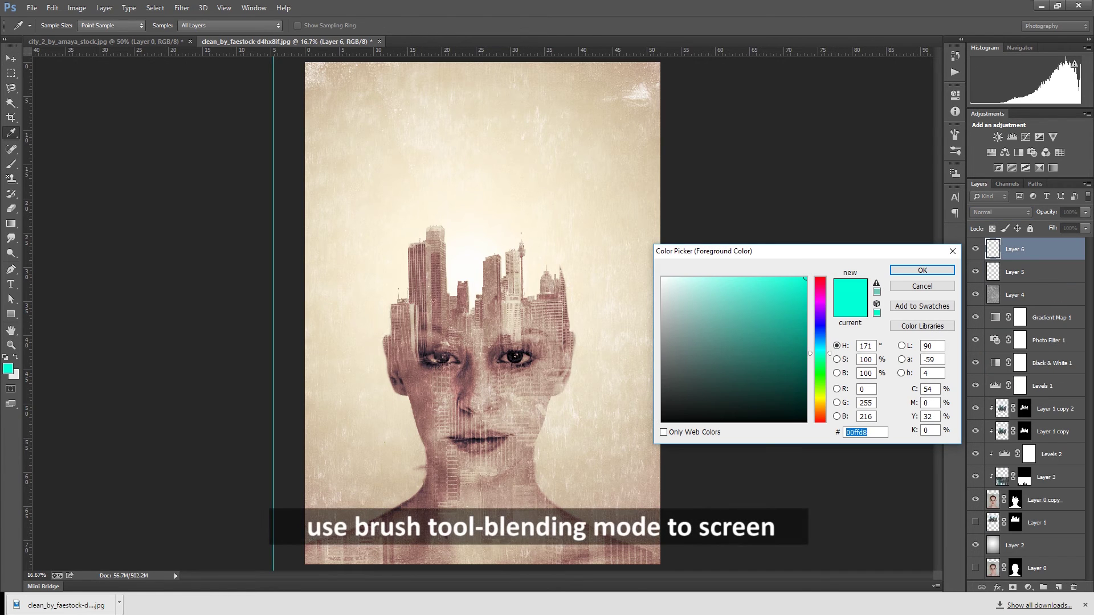
pyautogui.write('ff0000')
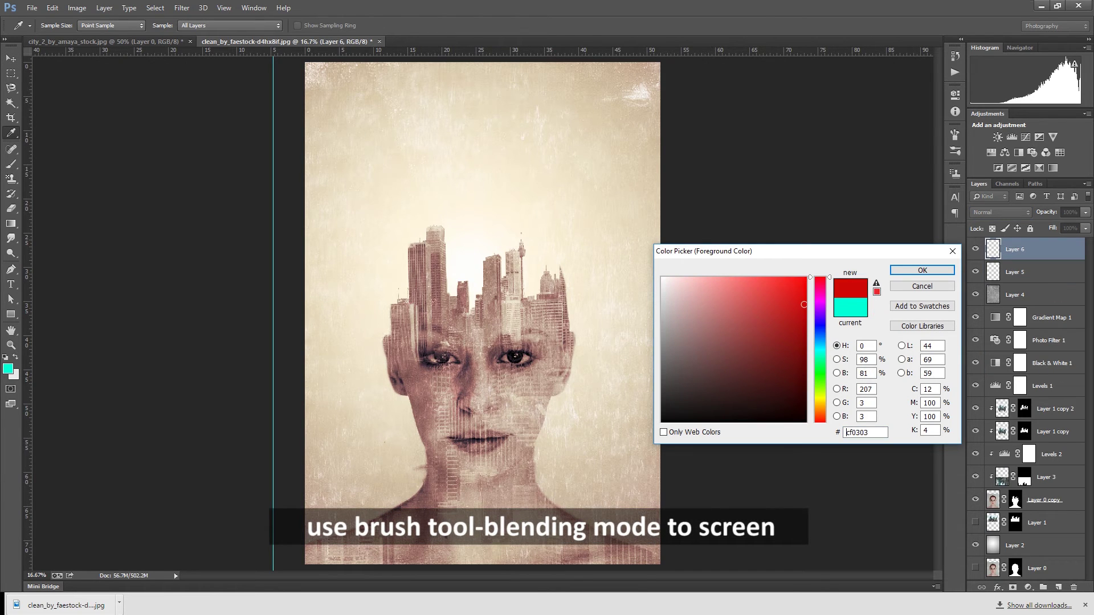
pyautogui.press('Return')
pyautogui.press('b')
pyautogui.moveTo(455, 247); pyautogui.dragTo(477, 350)
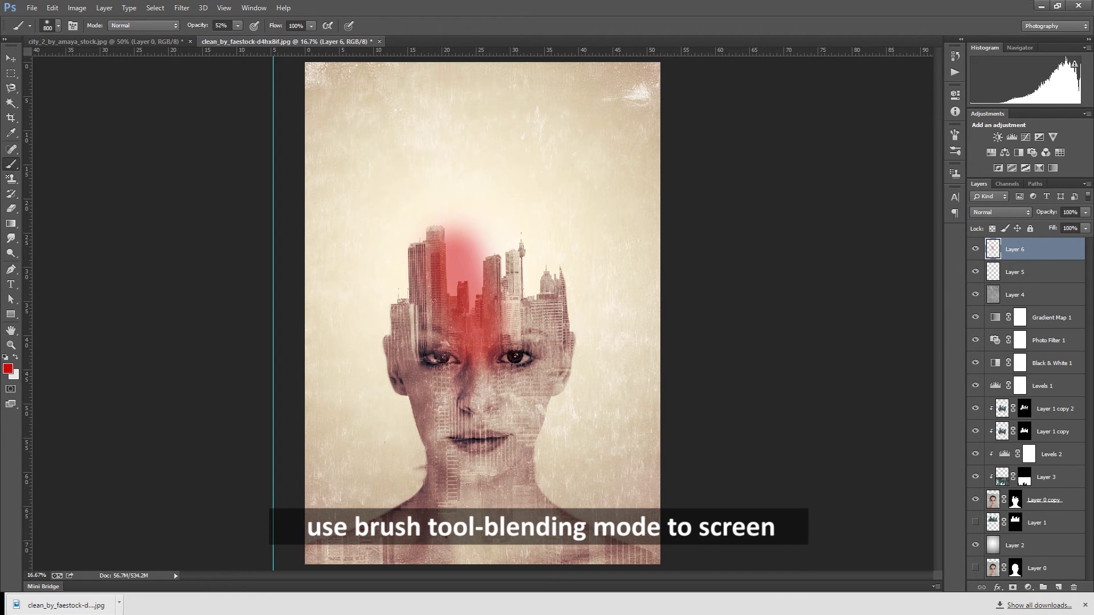
pyautogui.click(1000, 212)
pyautogui.click(991, 306)
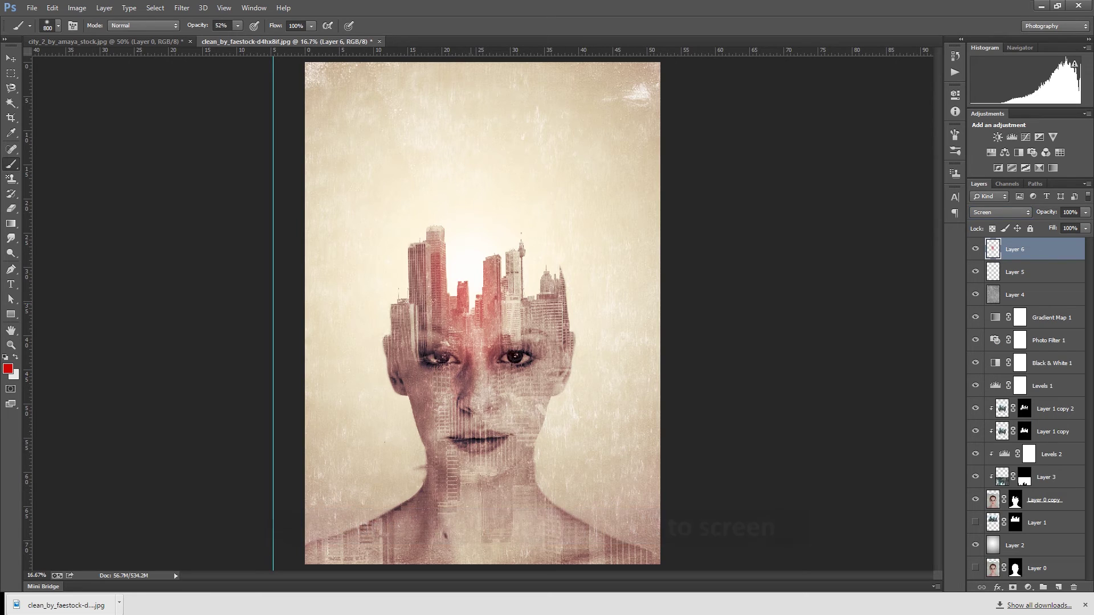
pyautogui.click(462, 369)
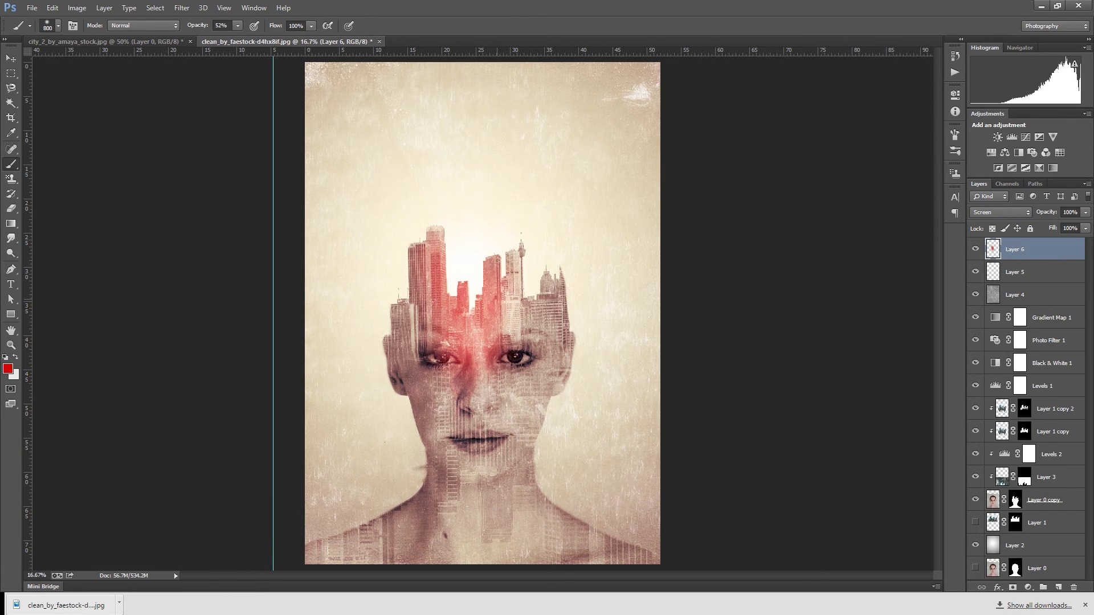
# Paint cyan (14bed2) along both cheeks, jaw and neck, then undo the last stroke
pyautogui.press('i')
pyautogui.click(8, 369)
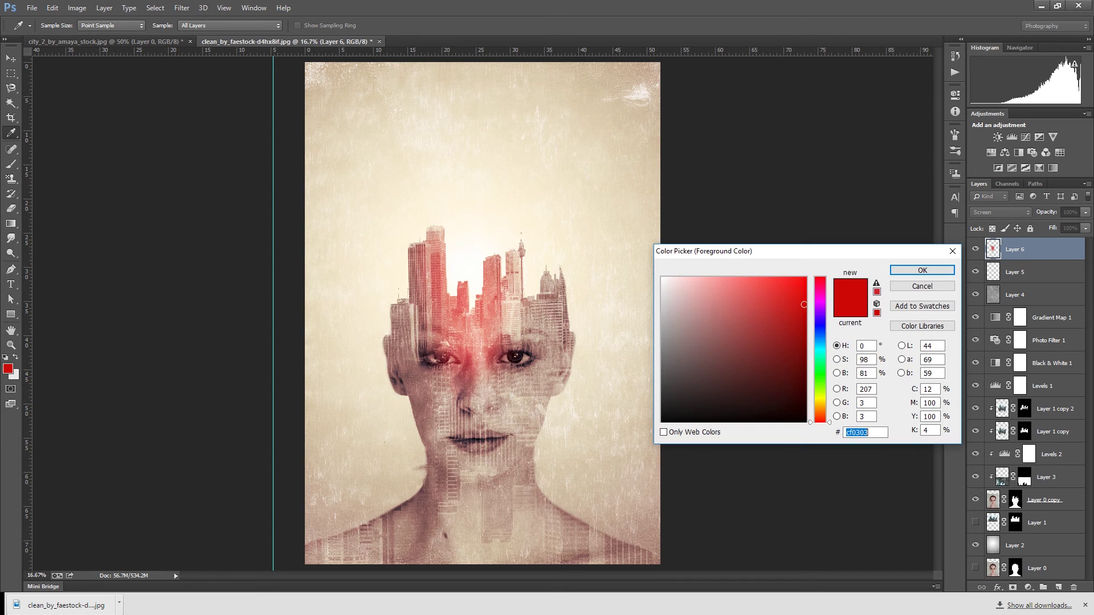
pyautogui.write('cf4203')
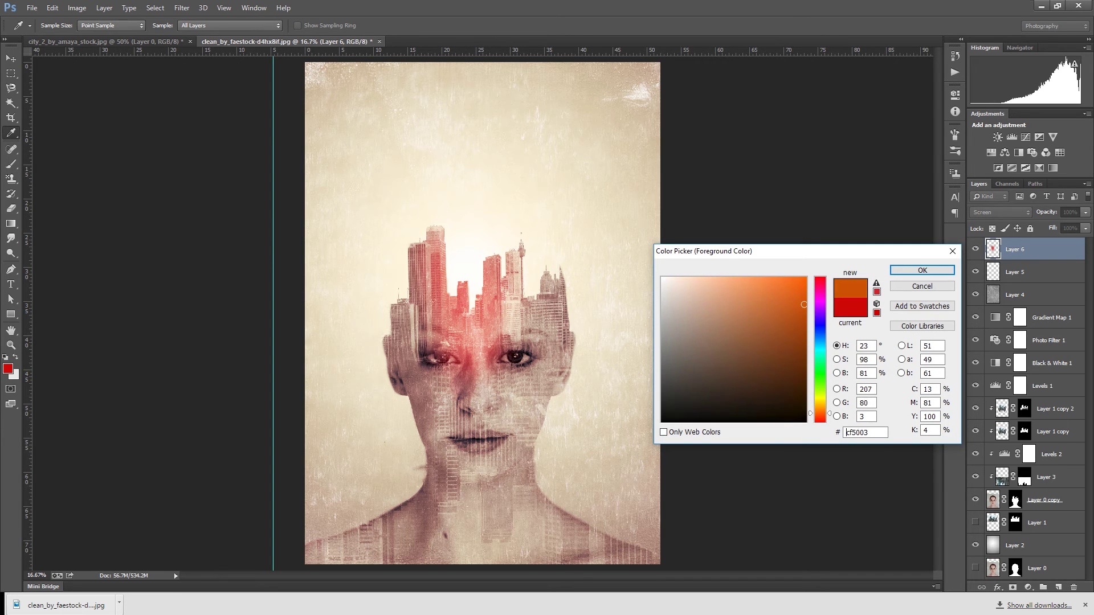
pyautogui.write('14bed2')
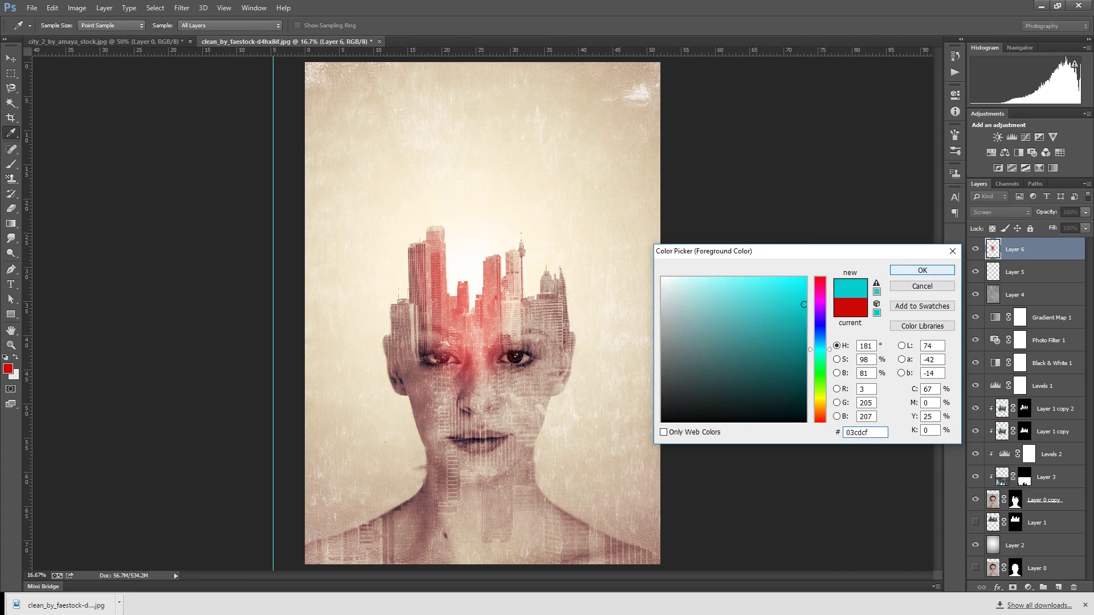
pyautogui.press('Return')
pyautogui.press('b')
pyautogui.moveTo(415, 378)
pyautogui.mouseDown()
pyautogui.moveTo(442, 439)
pyautogui.moveTo(342, 541)
pyautogui.moveTo(311, 555)
pyautogui.mouseUp()
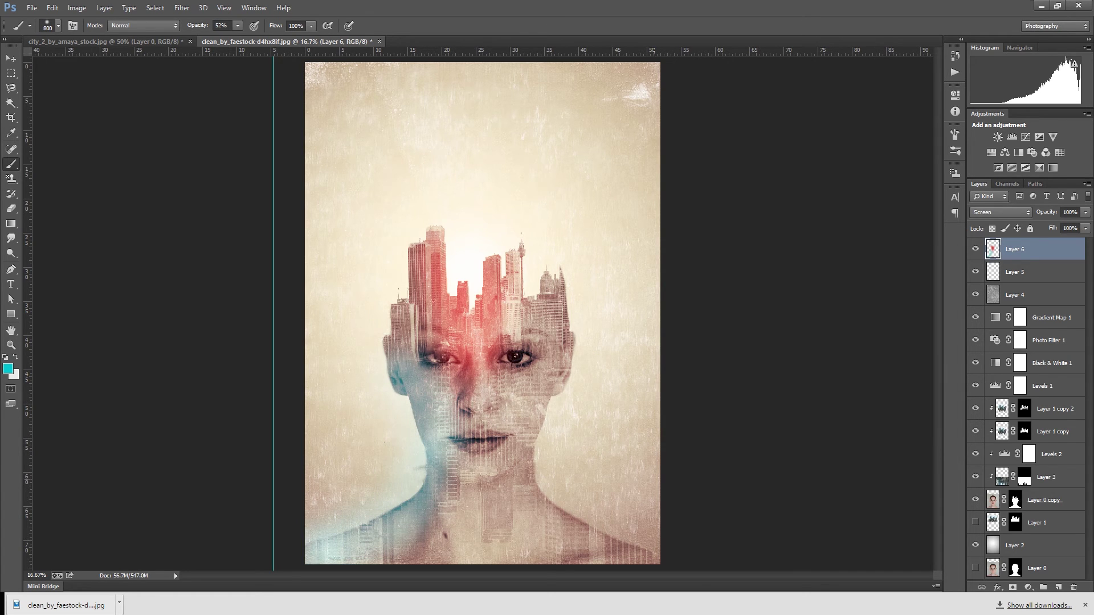
pyautogui.moveTo(547, 308); pyautogui.dragTo(604, 547)
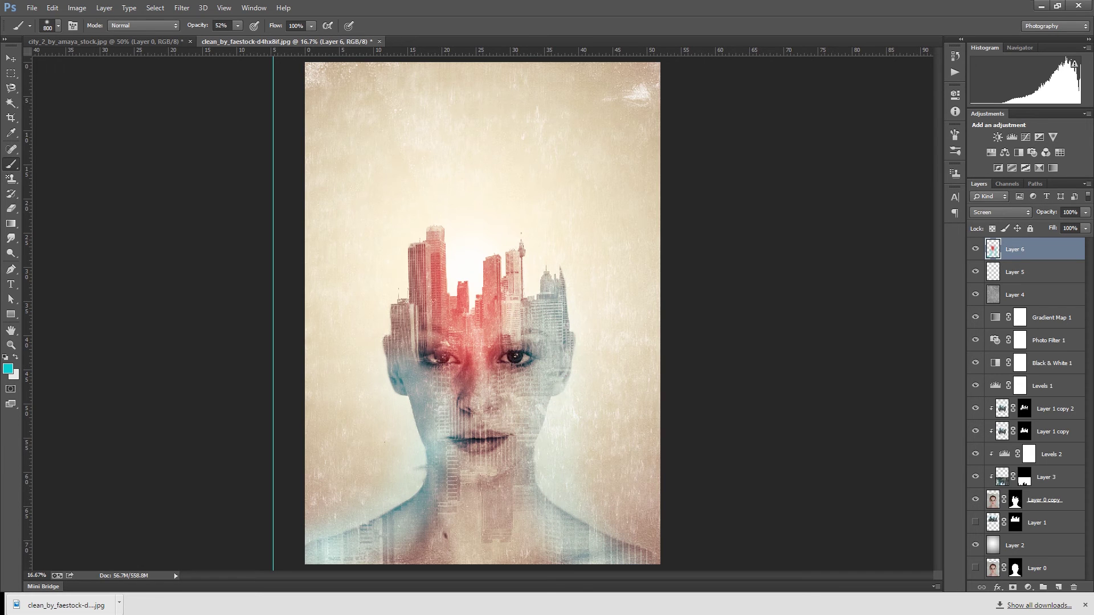
pyautogui.hotkey('ctrl', '-')
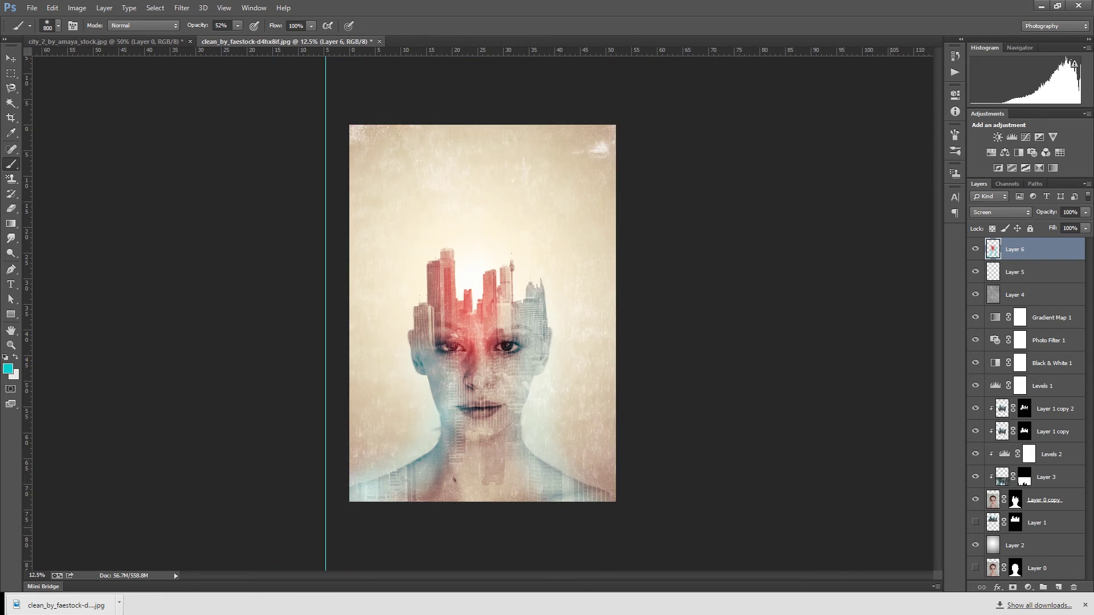
pyautogui.hotkey('ctrl', 'z')
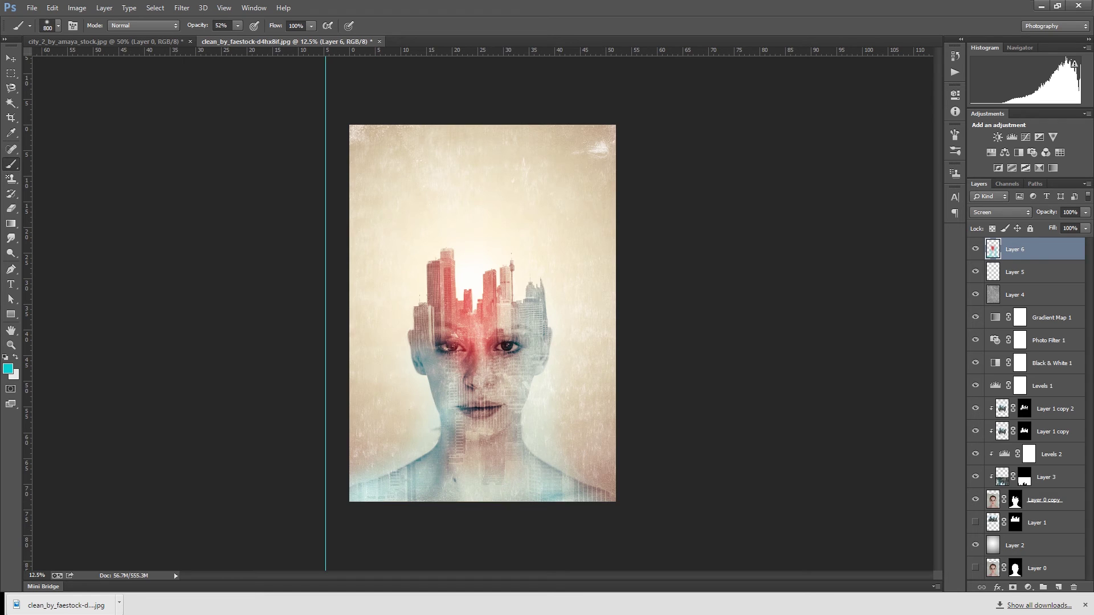
# Fade Layer 6 to 68% opacity and type the DOUBLE title above the skyline
pyautogui.click(1085, 212)
pyautogui.moveTo(1086, 225); pyautogui.dragTo(1066, 225)
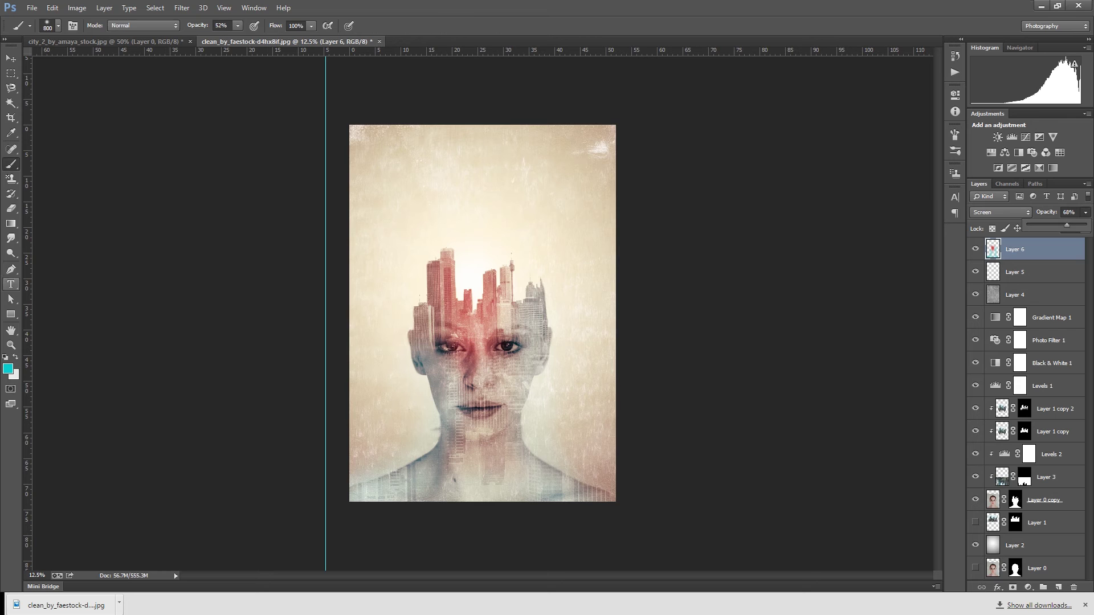
pyautogui.click(10, 284)
pyautogui.click(424, 194)
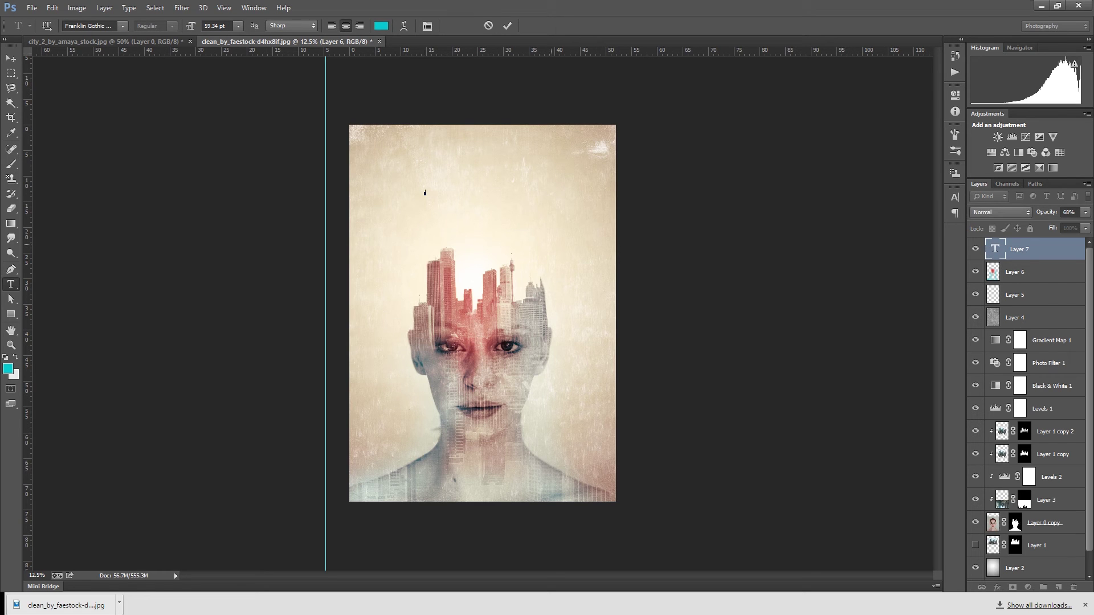
pyautogui.write('A')
# Make the DOUBLE text cream (#fbefd3) in a narrow condensed font
pyautogui.hotkey('ctrl', 'a')
pyautogui.click(381, 26)
pyautogui.write('fbefd3')
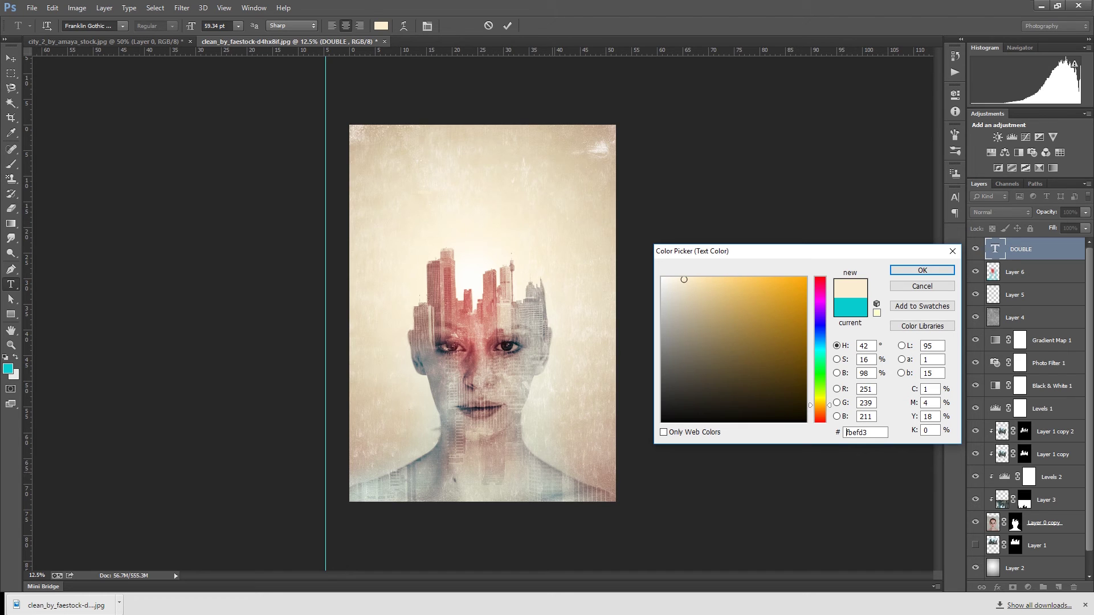
pyautogui.click(923, 270)
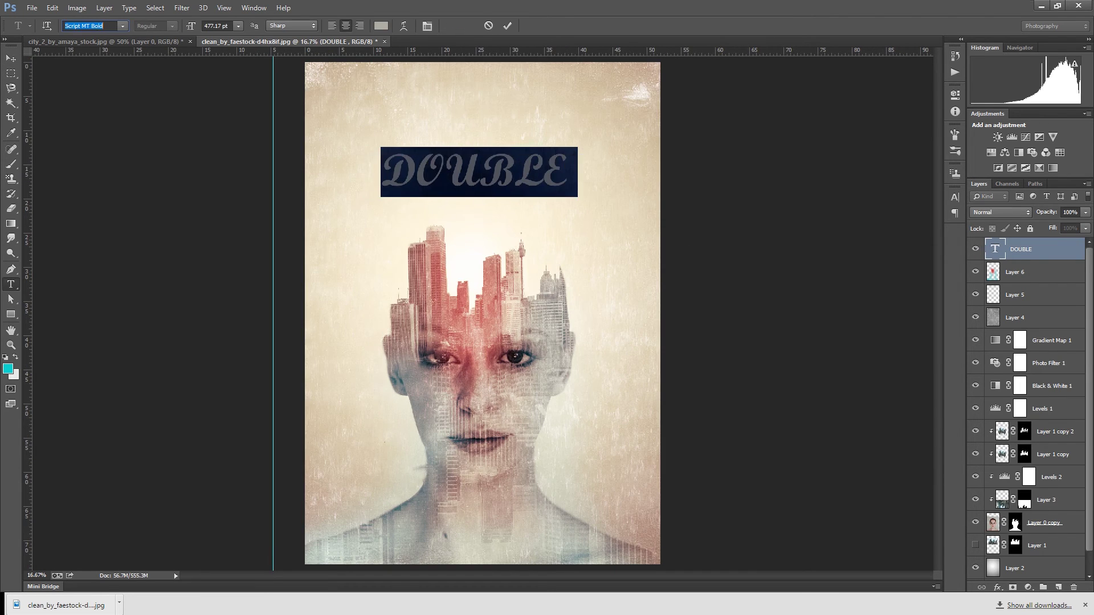
pyautogui.press('Down')
pyautogui.press('Down')
pyautogui.press('Down')
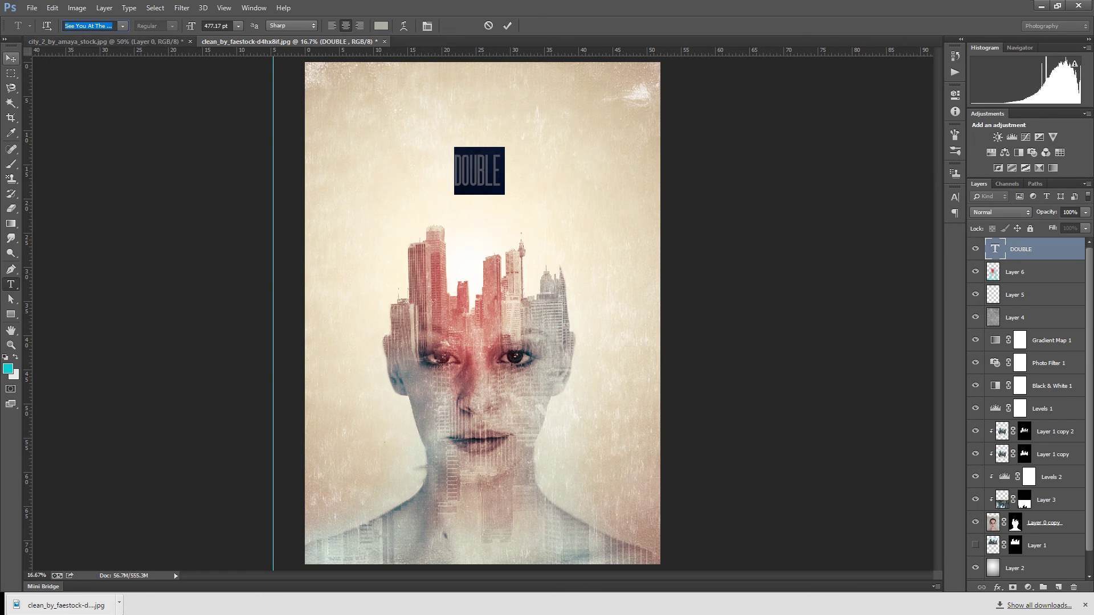
pyautogui.click(11, 58)
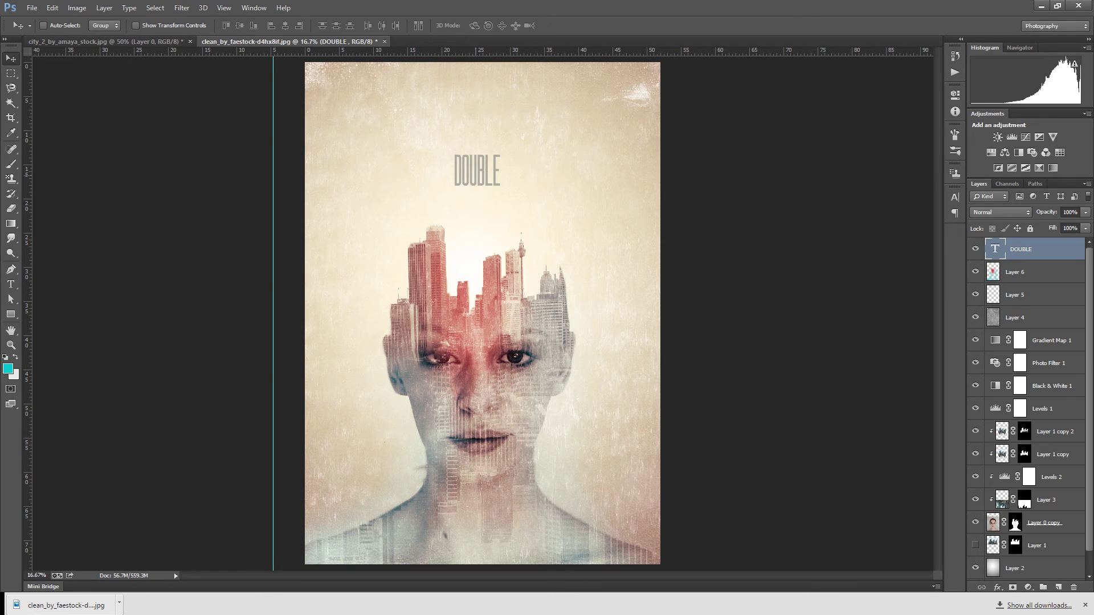
# Scale DOUBLE up to about 282% and position it above the skyline
pyautogui.hotkey('ctrl', 't')
pyautogui.moveTo(505, 195); pyautogui.dragTo(554, 232)
pyautogui.moveTo(506, 160); pyautogui.dragTo(513, 140)
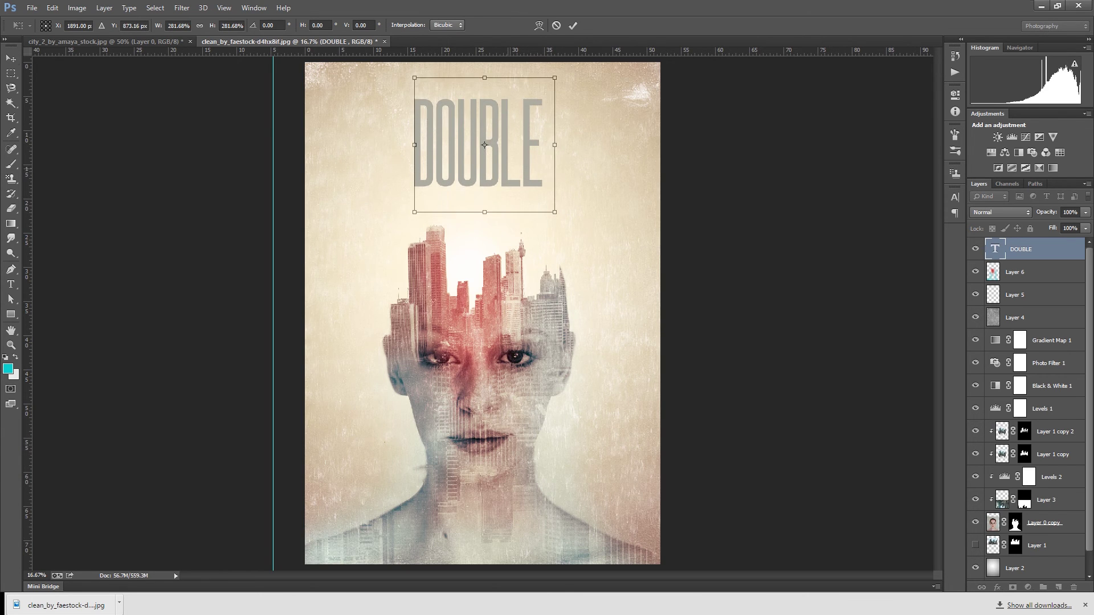
pyautogui.press('Return')
pyautogui.hotkey('ctrl', '-')
pyautogui.hotkey('ctrl', '-')
pyautogui.hotkey('ctrl', '+')
pyautogui.moveTo(493, 141)
pyautogui.mouseDown()
pyautogui.moveTo(512, 144)
pyautogui.moveTo(512, 195)
pyautogui.mouseUp()
# Retype the duplicated title as 'exposure effect' in the plain Segoe UI font
pyautogui.press('t')
pyautogui.press('Return')
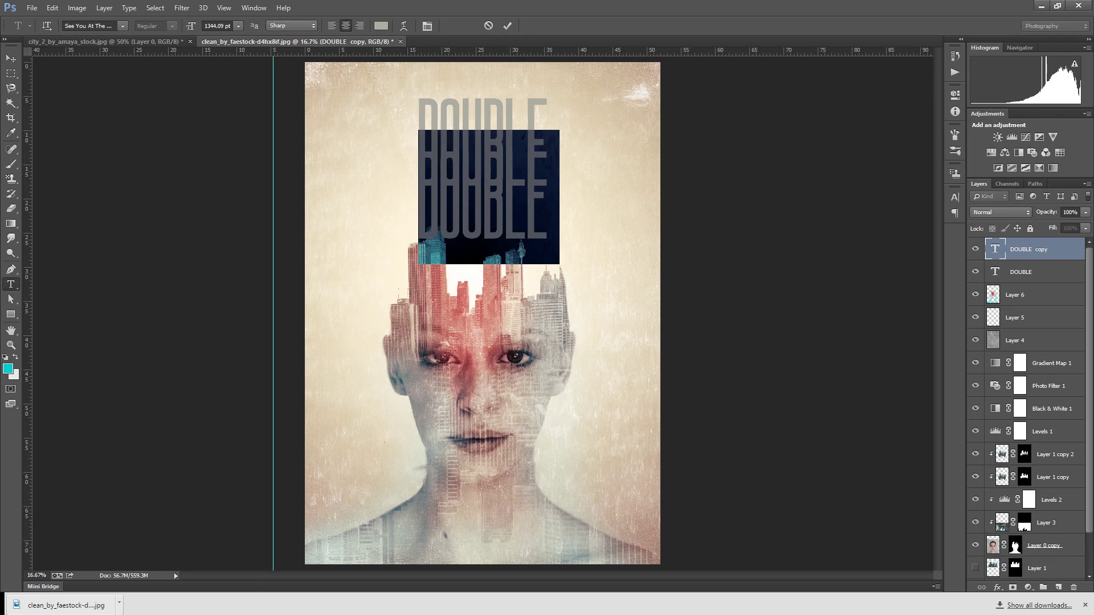
pyautogui.write('e')
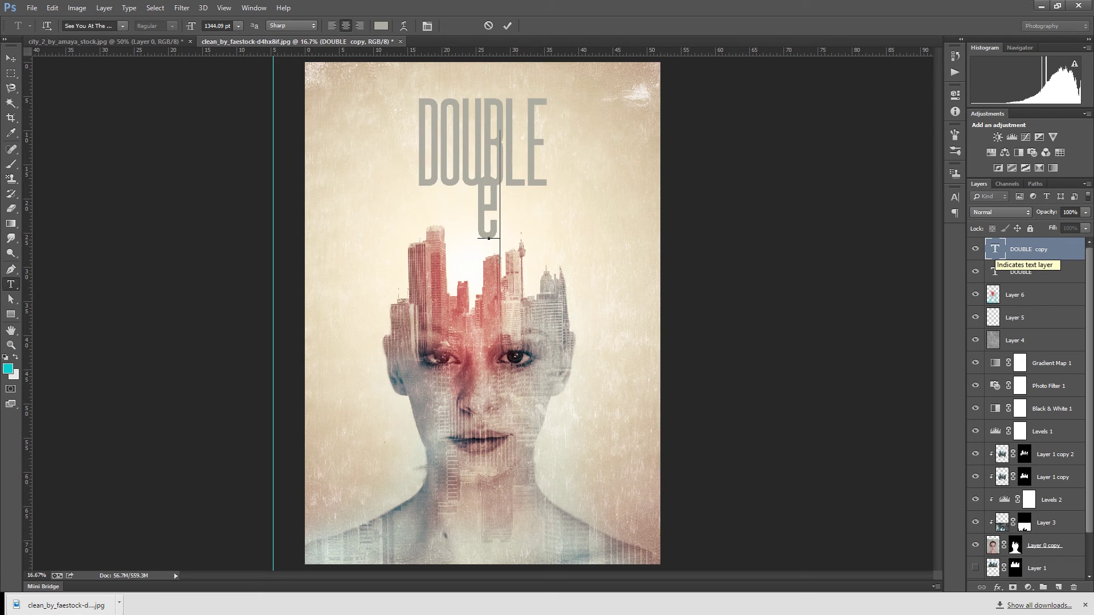
pyautogui.write('x')
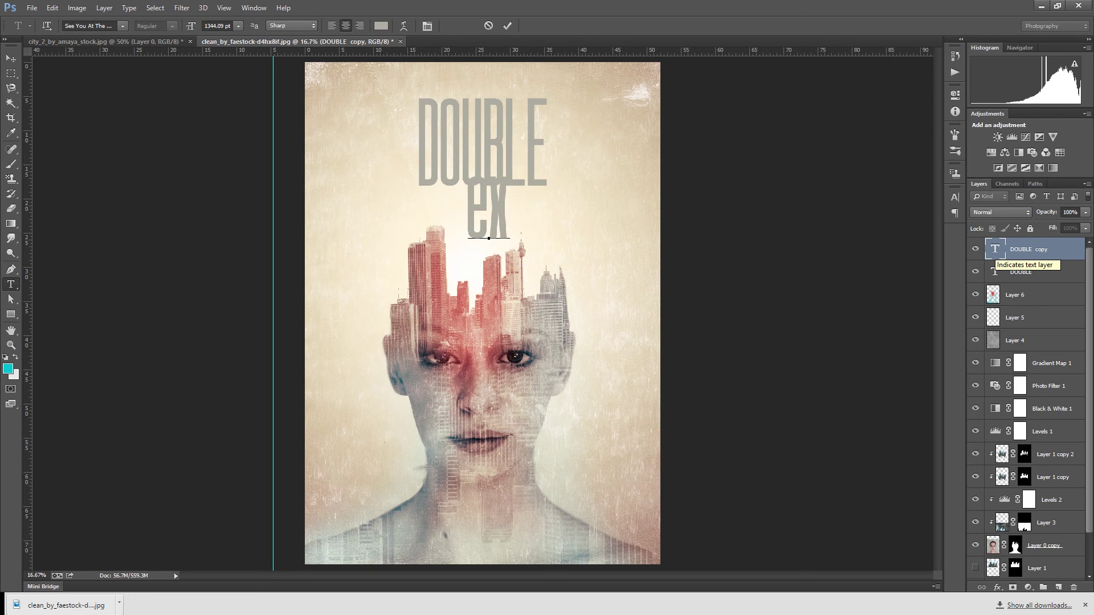
pyautogui.write('posur')
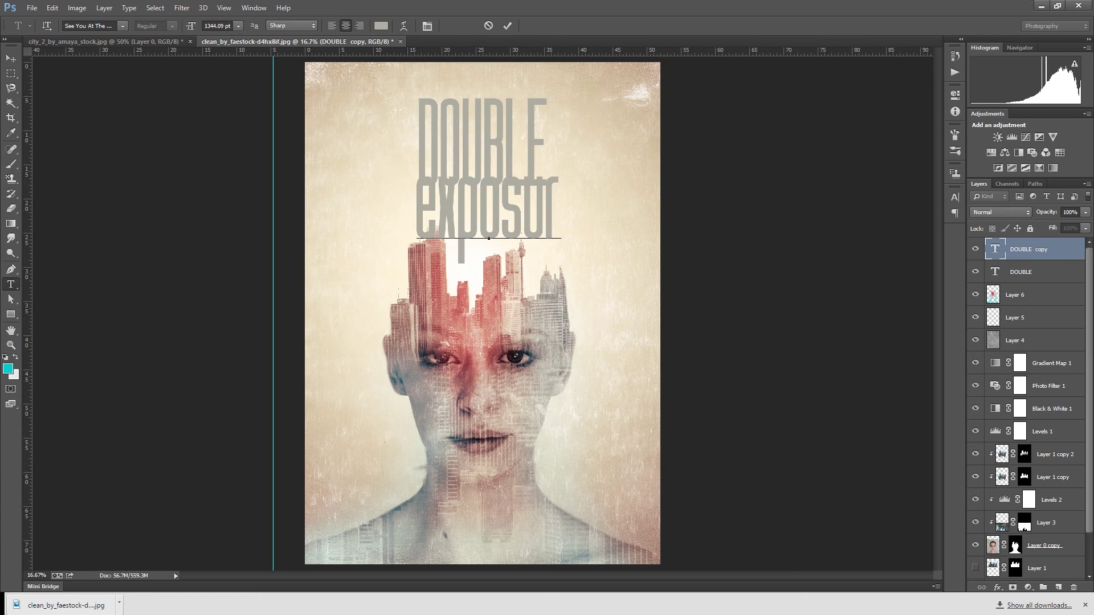
pyautogui.write('e effec')
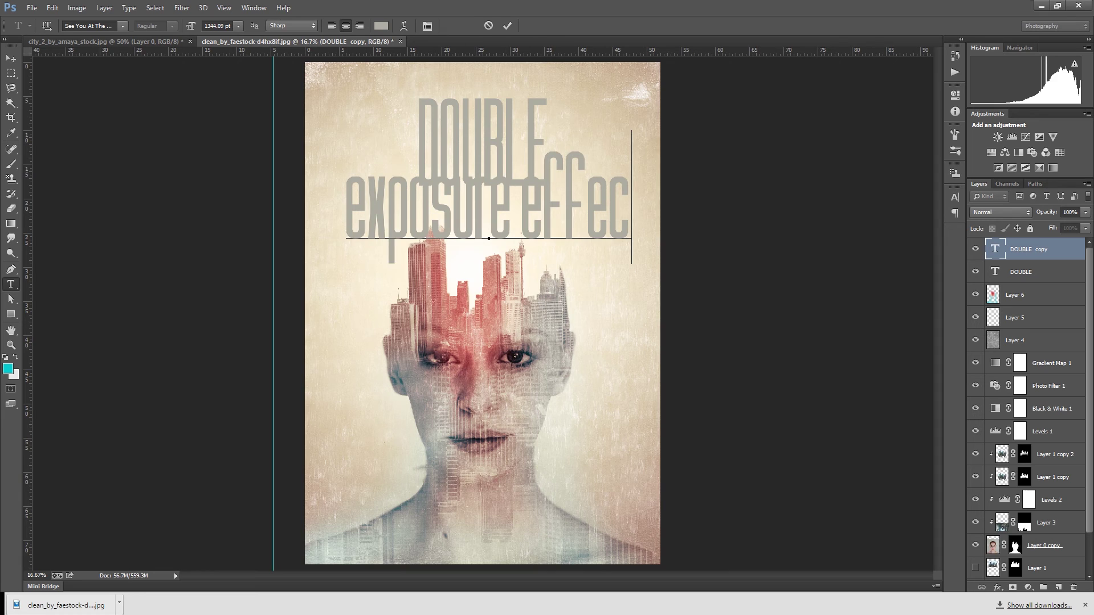
pyautogui.write('t')
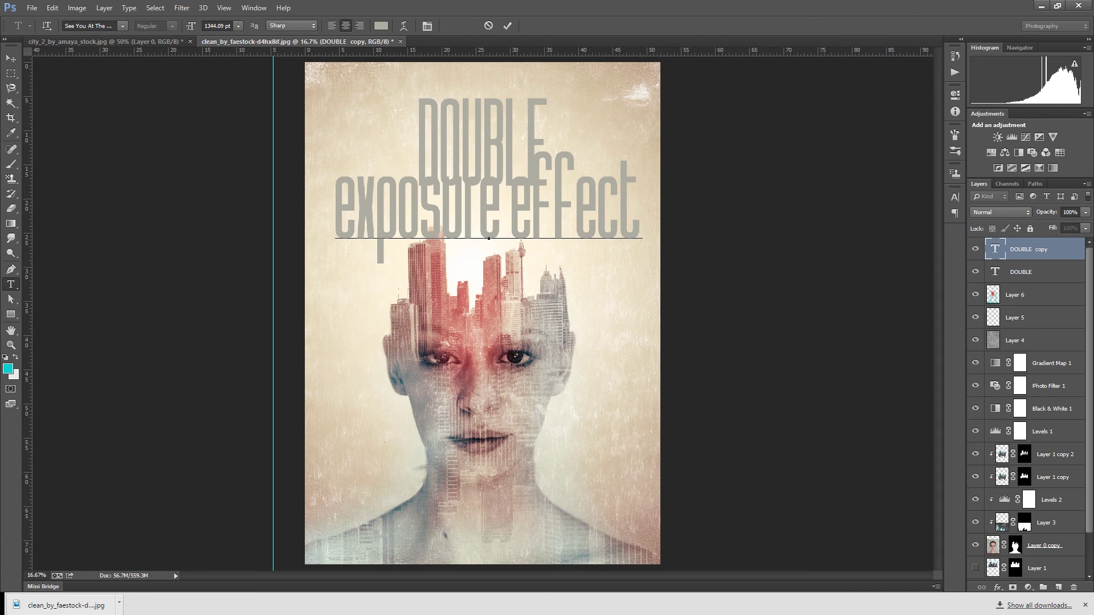
pyautogui.hotkey('ctrl', 'a')
pyautogui.click(88, 26)
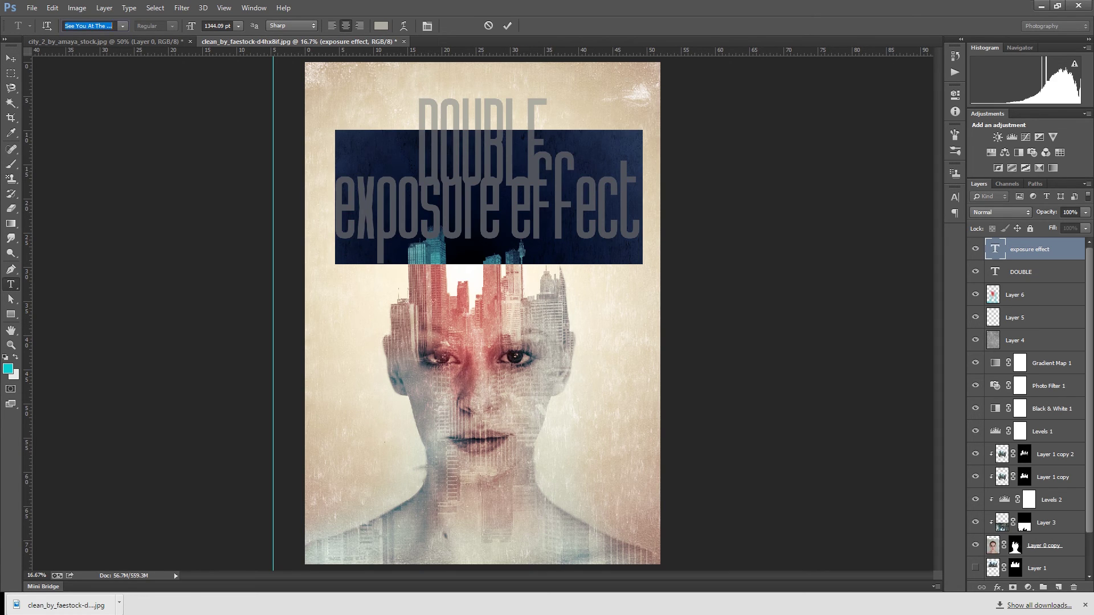
pyautogui.press('Down')
pyautogui.press('Down')
pyautogui.press('Down')
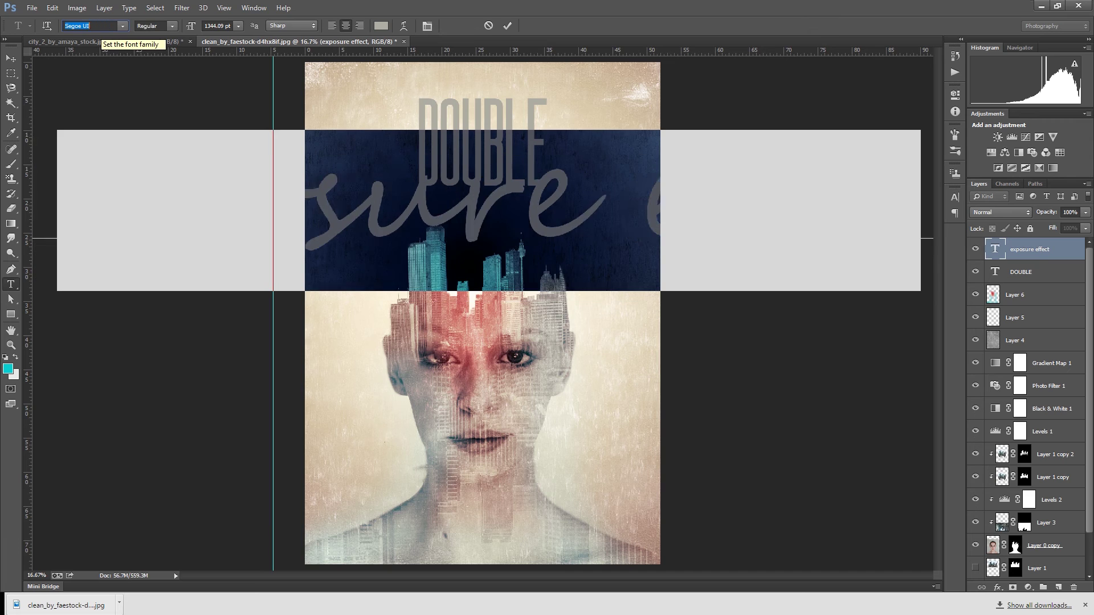
pyautogui.press('Down')
pyautogui.click(11, 59)
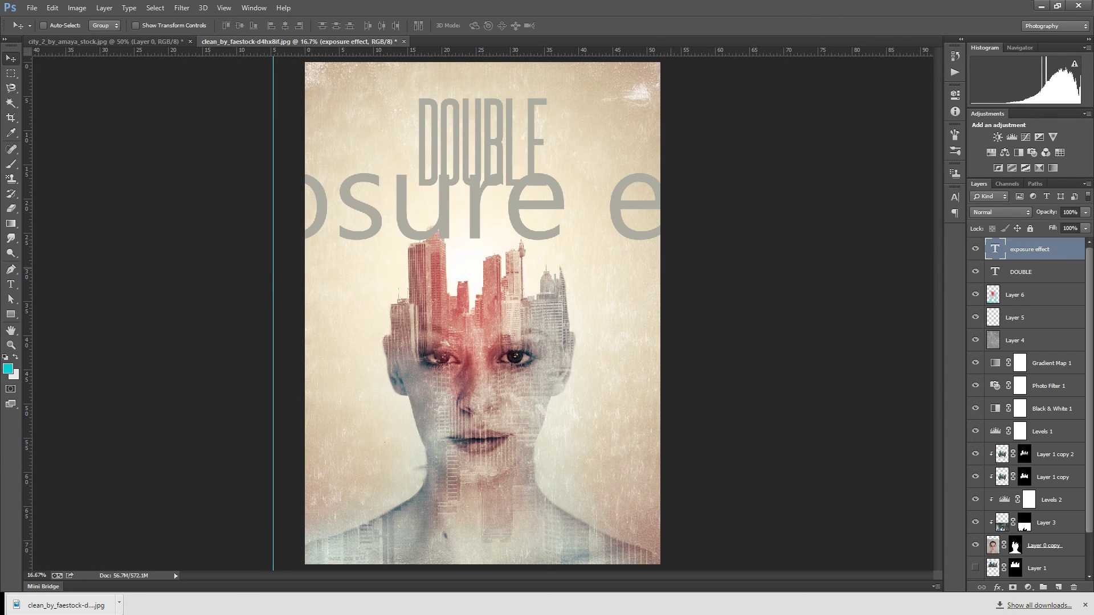
# Shrink the exposure effect text into a small subtitle beneath DOUBLE
pyautogui.hotkey('ctrl', 't')
pyautogui.moveTo(920, 269)
pyautogui.mouseDown()
pyautogui.moveTo(482, 197)
pyautogui.moveTo(547, 186)
pyautogui.mouseUp()
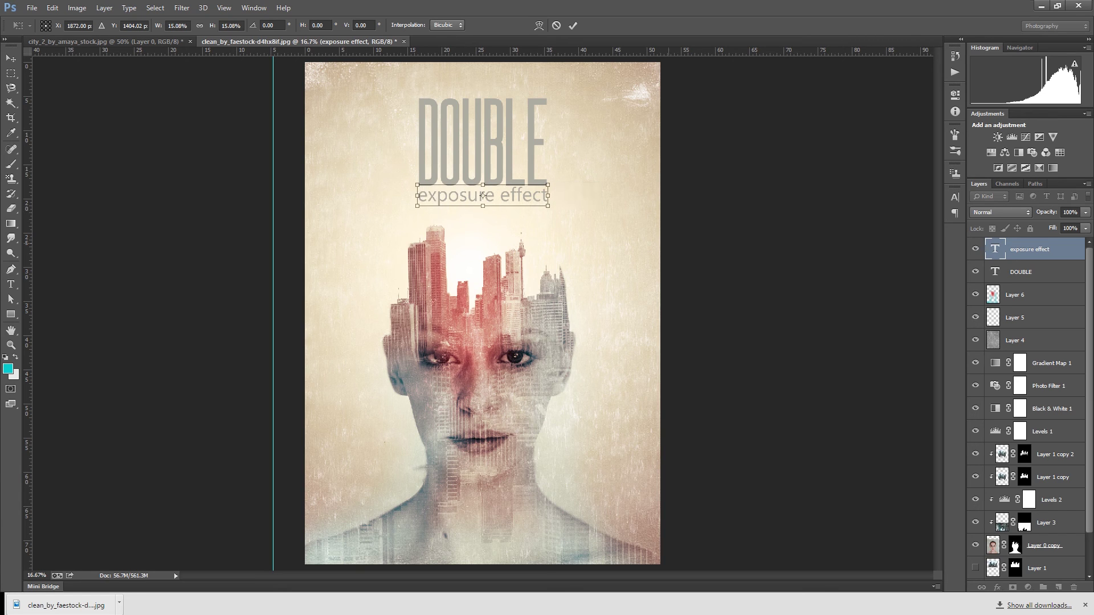
pyautogui.press('Return')
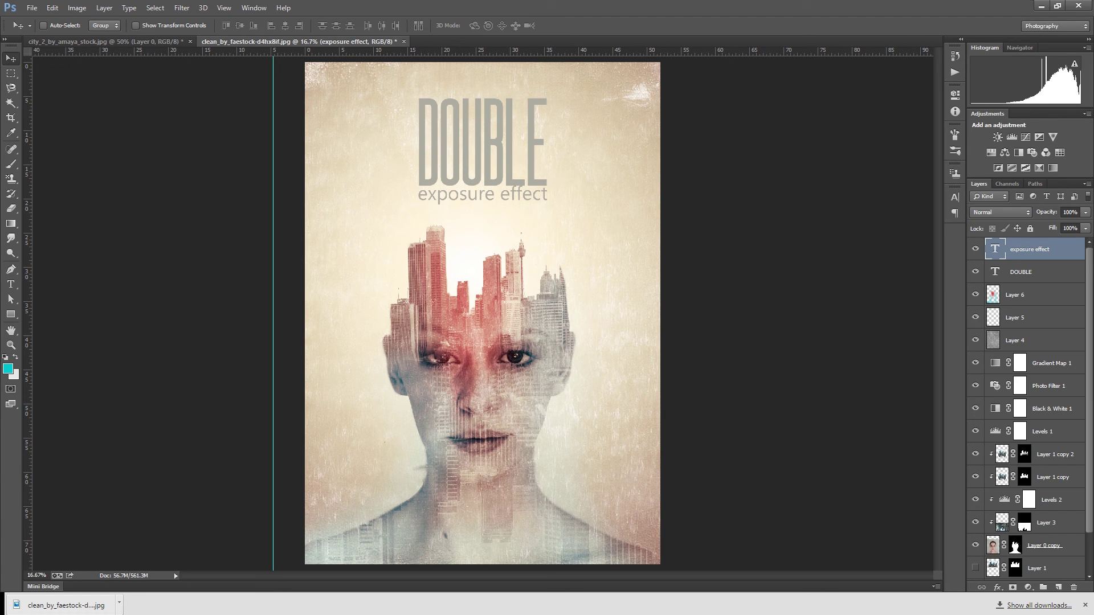
# Select both title layers and set their blend mode to Linear Burn
pyautogui.keyDown('shift'); pyautogui.click(1020, 272); pyautogui.keyUp('shift')
pyautogui.click(1000, 212)
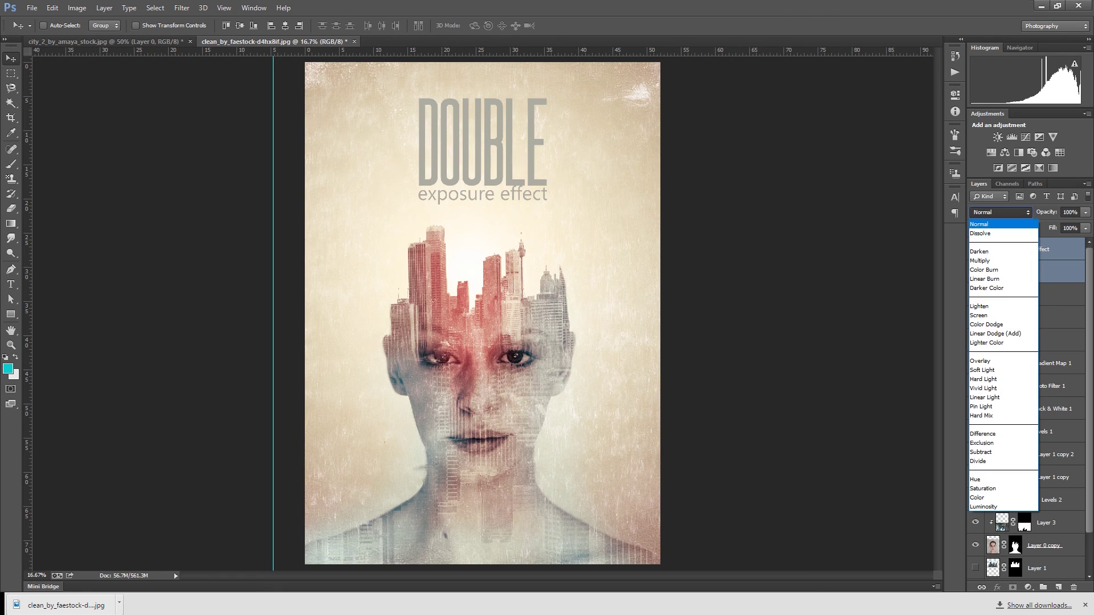
pyautogui.click(981, 361)
pyautogui.press('Down')
pyautogui.press('Down')
pyautogui.press('Down')
pyautogui.press('Down')
pyautogui.press('Down')
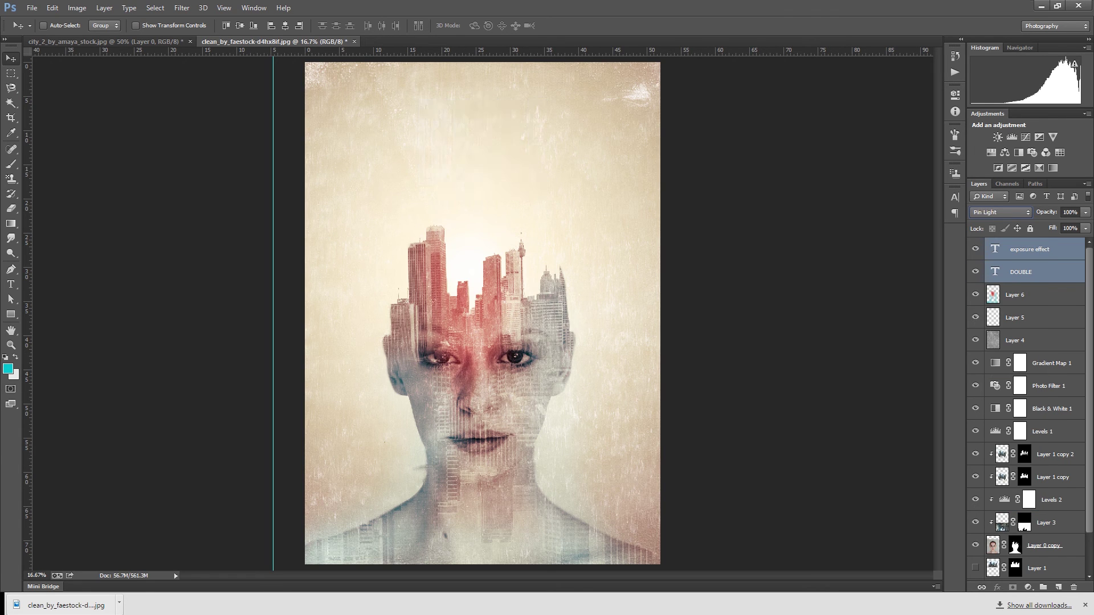
pyautogui.press('Down')
pyautogui.press('Down')
pyautogui.press('Down')
pyautogui.press('Down')
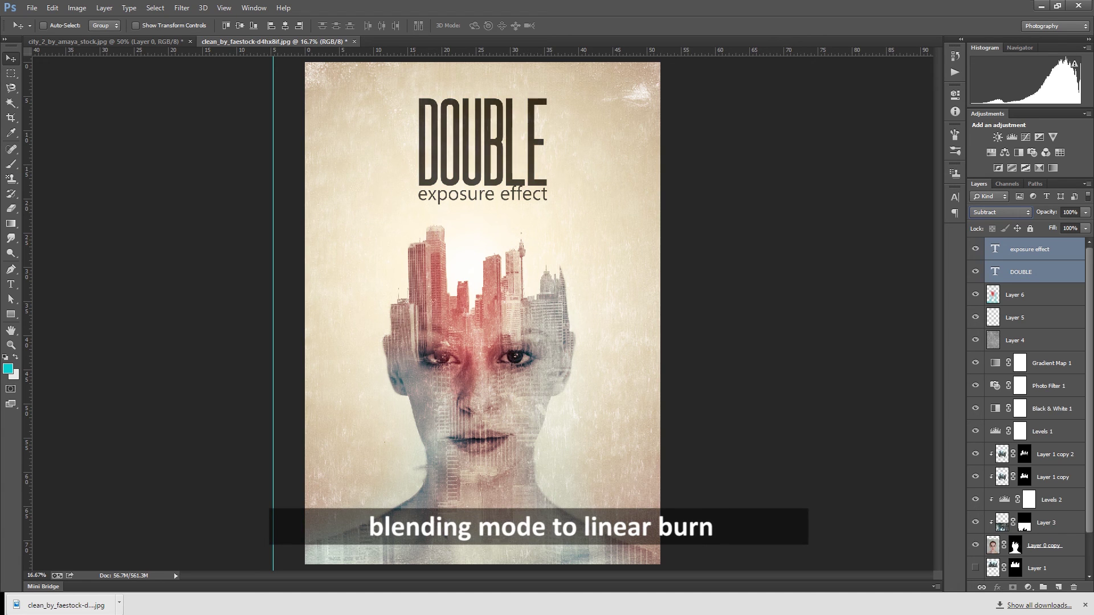
pyautogui.hotkey('shift', 'alt', 'a')
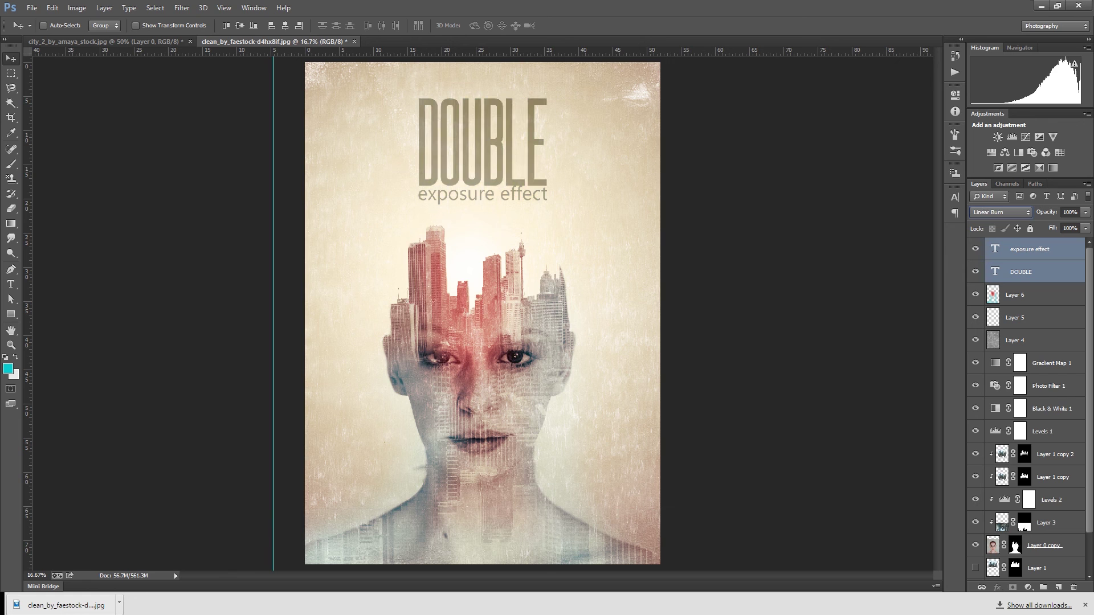
# Lower both title layers' opacity to about 57%
pyautogui.hotkey('ctrl', '-')
pyautogui.hotkey('ctrl', '-')
pyautogui.hotkey('ctrl', '+')
pyautogui.click(1085, 212)
pyautogui.moveTo(1085, 225); pyautogui.dragTo(1058, 225)
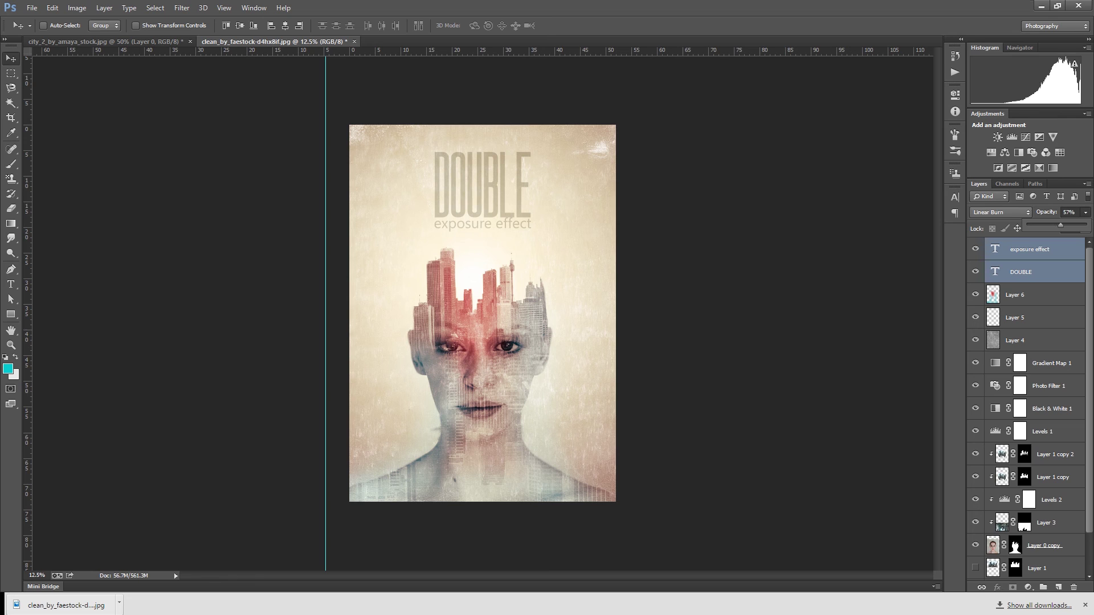
# Apply Rasterize Type to both the DOUBLE and exposure effect layers
pyautogui.click(1020, 272)
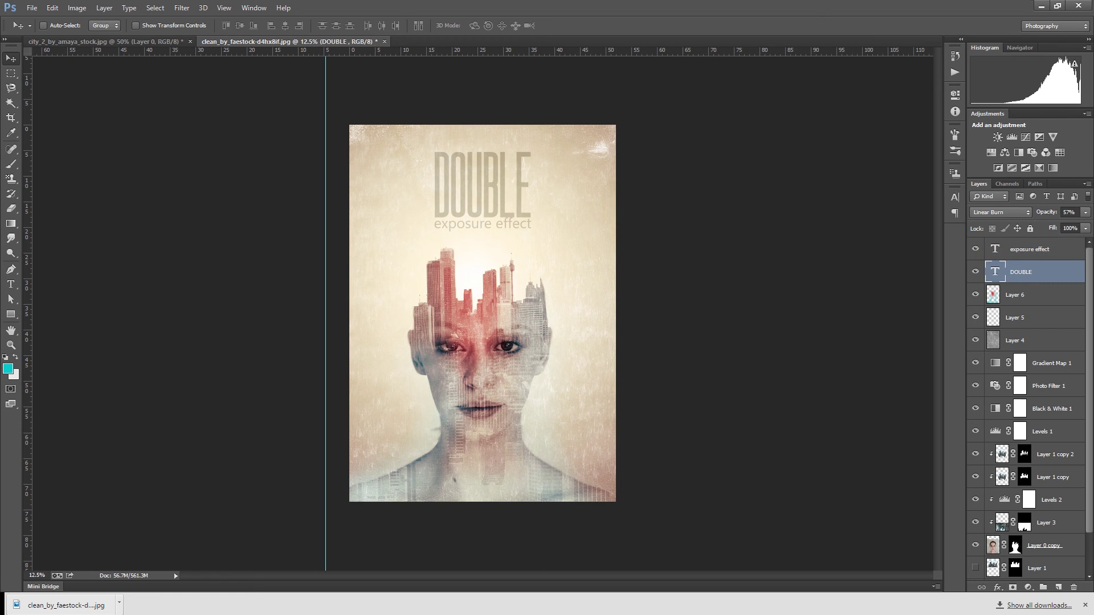
pyautogui.rightClick(1033, 272)
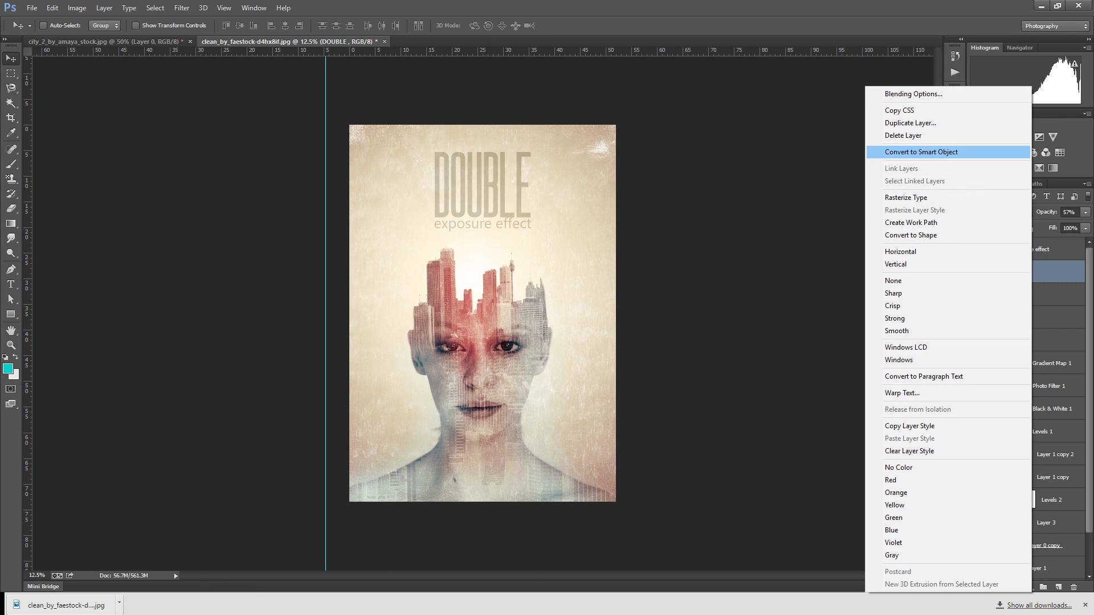
pyautogui.click(905, 197)
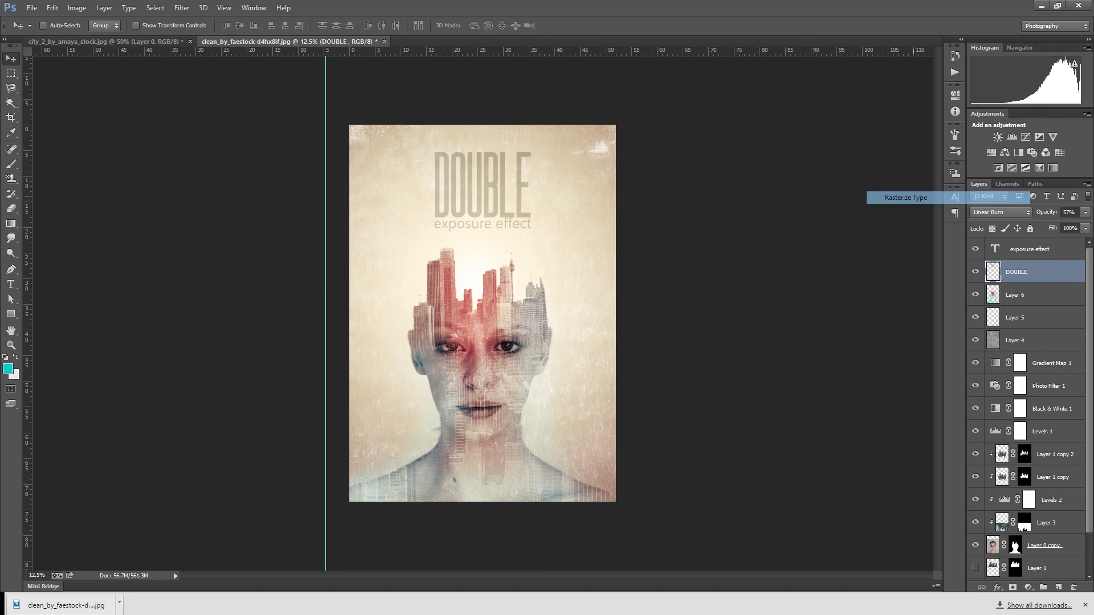
pyautogui.rightClick(1024, 249)
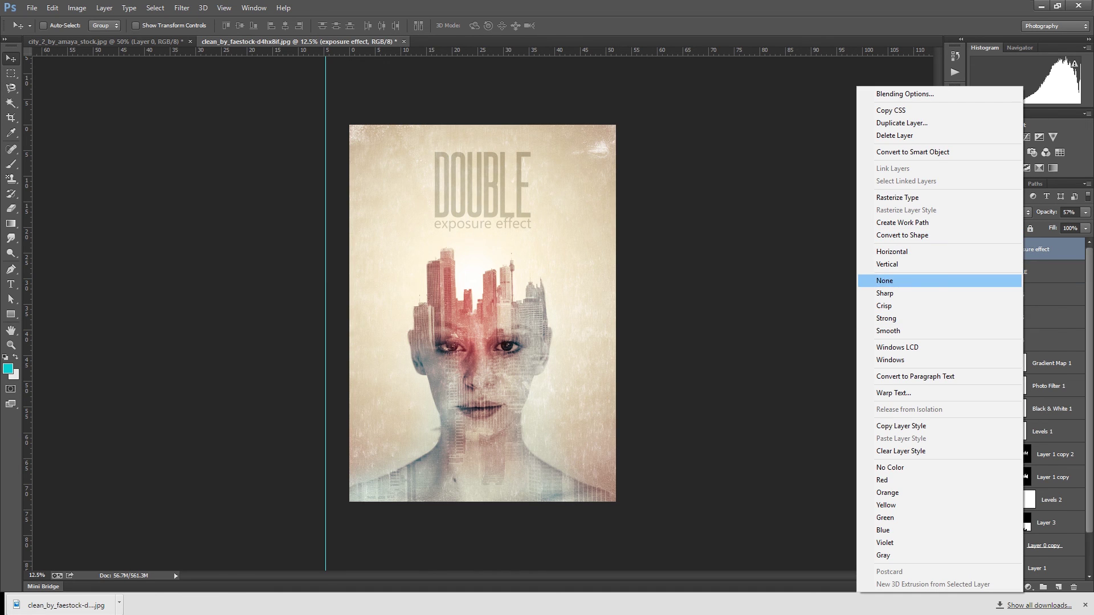
pyautogui.click(897, 197)
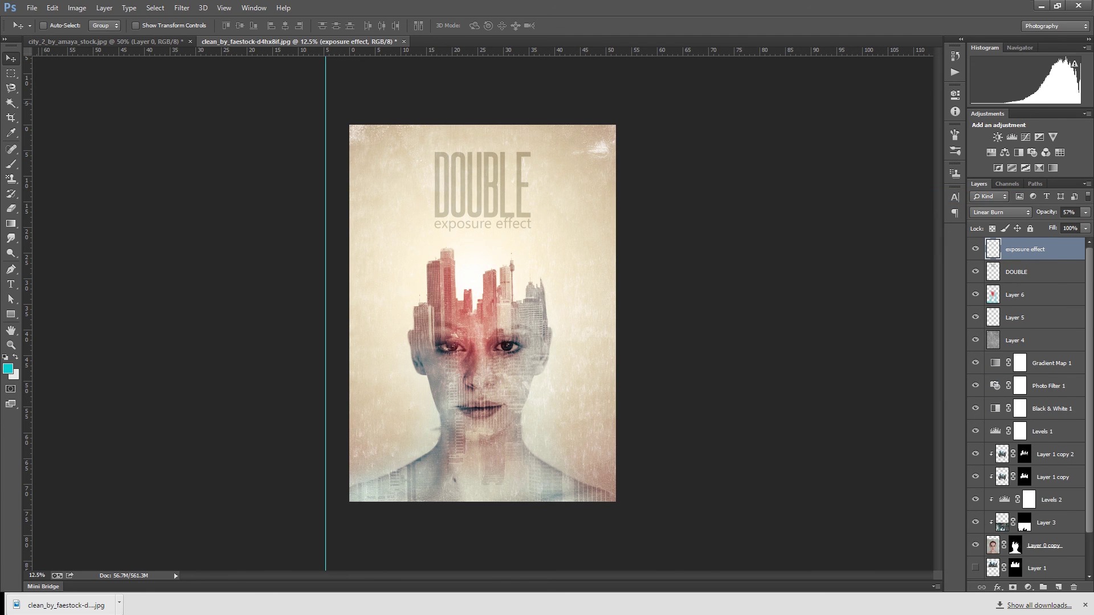
# Choose the 66 px textured grunge brush preset
pyautogui.press('b')
pyautogui.click(58, 25)
pyautogui.scroll(-5, 74, 140)
pyautogui.scroll(-5, 74, 141)
pyautogui.scroll(3, 74, 141)
pyautogui.scroll(2, 74, 141)
pyautogui.scroll(2, 74, 141)
pyautogui.scroll(2, 74, 140)
pyautogui.scroll(1, 74, 140)
pyautogui.scroll(1, 74, 141)
pyautogui.scroll(2, 74, 141)
pyautogui.scroll(1, 74, 141)
pyautogui.scroll(2, 74, 141)
pyautogui.scroll(1, 74, 141)
pyautogui.scroll(2, 74, 140)
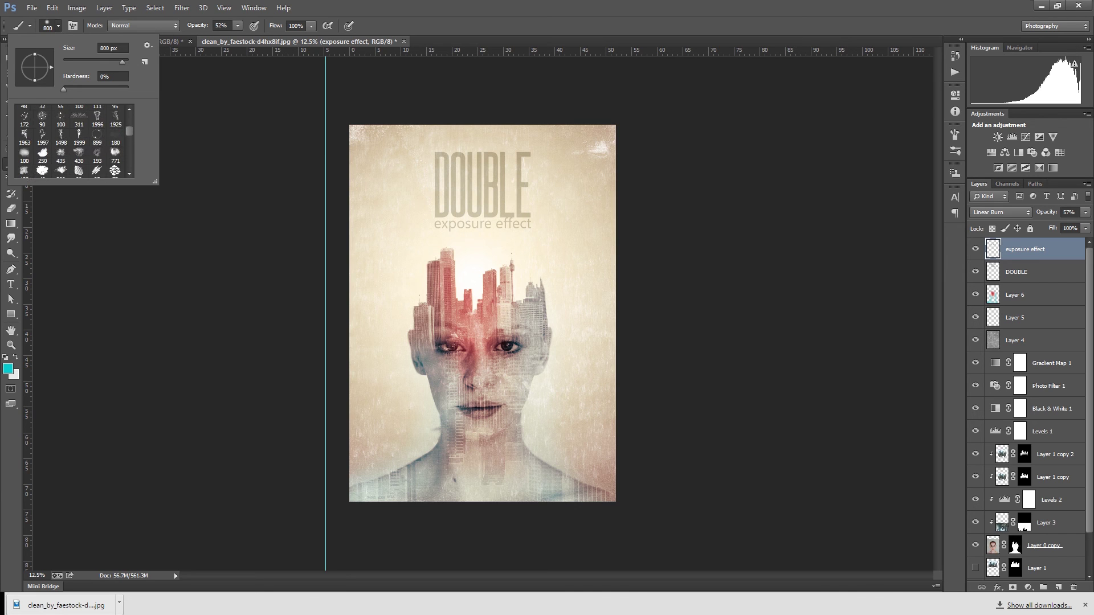
pyautogui.scroll(1, 74, 141)
pyautogui.scroll(1, 74, 141)
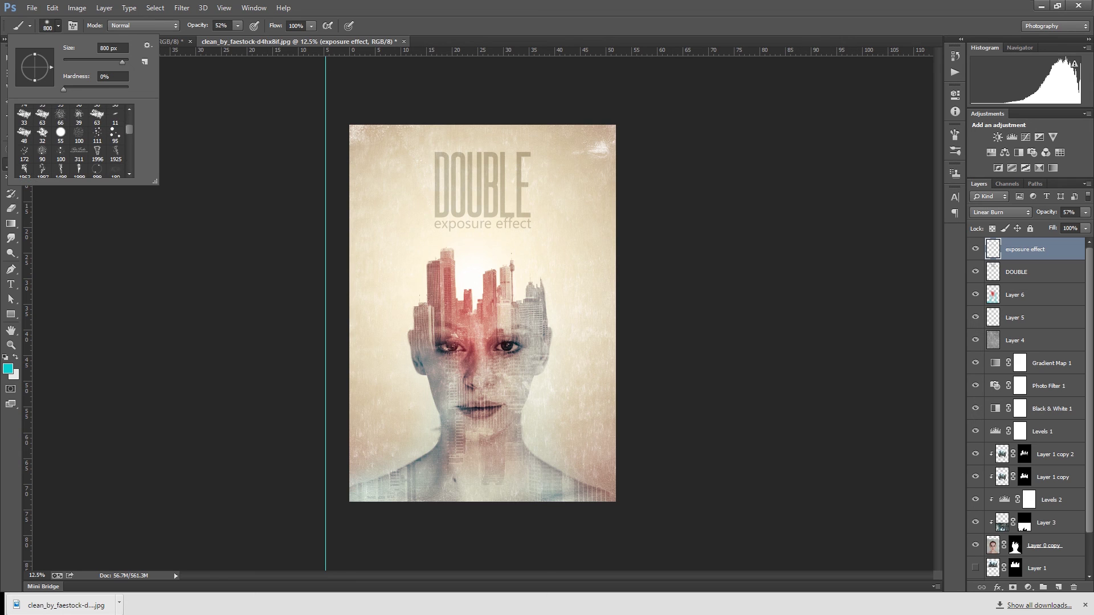
pyautogui.click(61, 116)
pyautogui.press('Return')
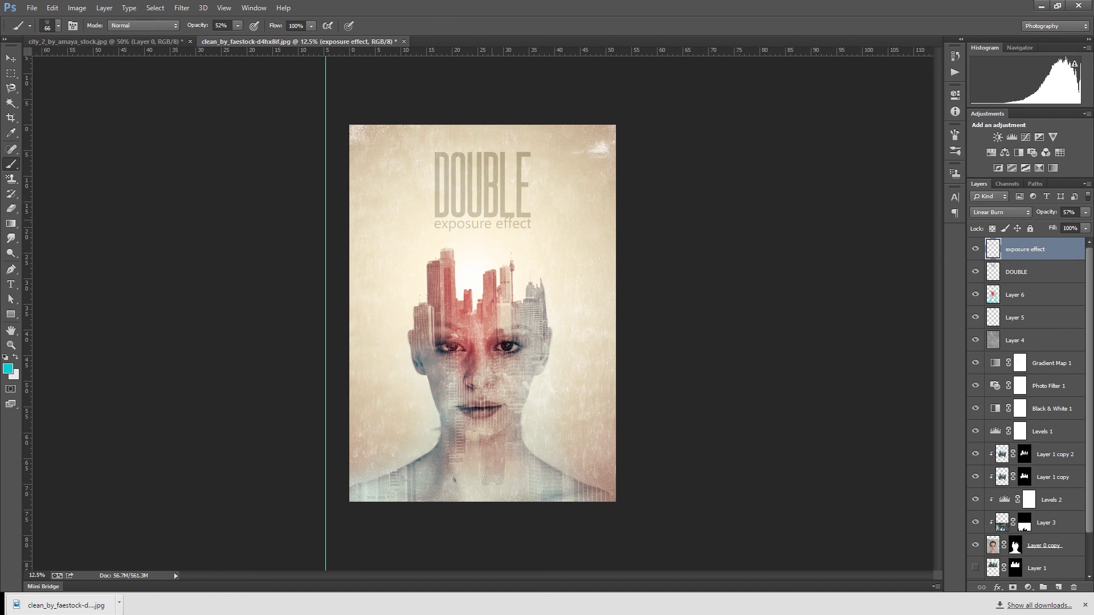
# Add a mask to the exposure effect layer, reset colours to black/white, and set brush opacity to 100%
pyautogui.hotkey('ctrl', '+')
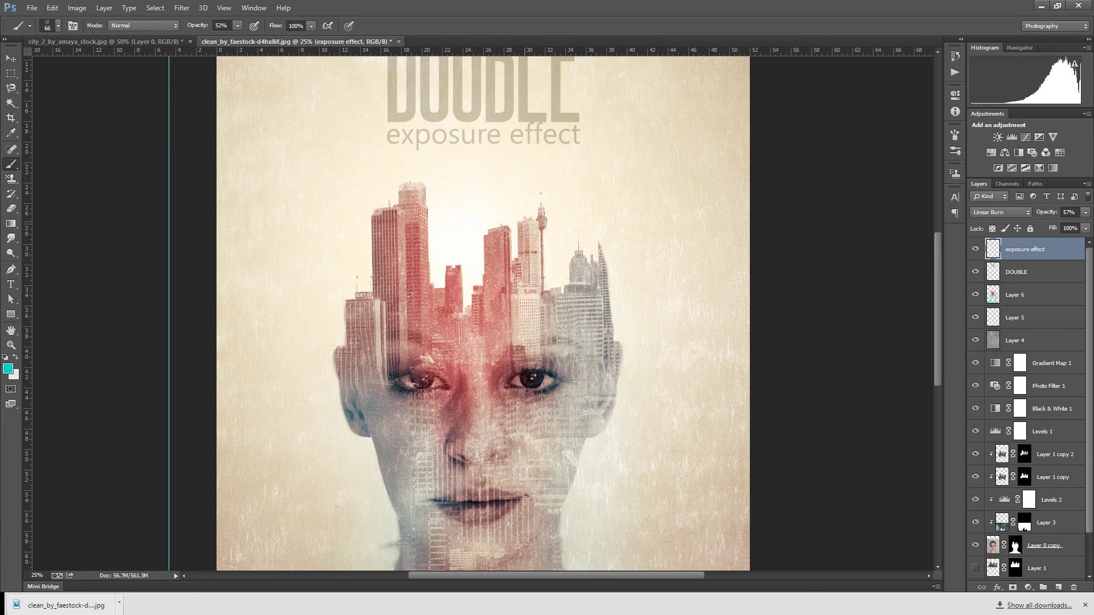
pyautogui.scroll(5, 483, 309)
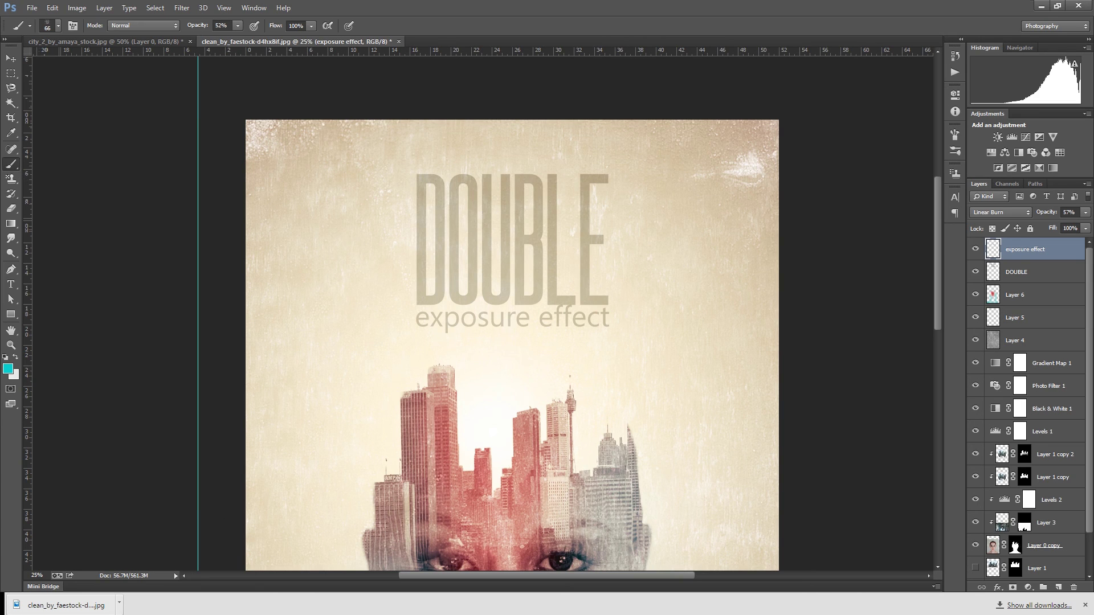
pyautogui.click(1012, 588)
pyautogui.press('d')
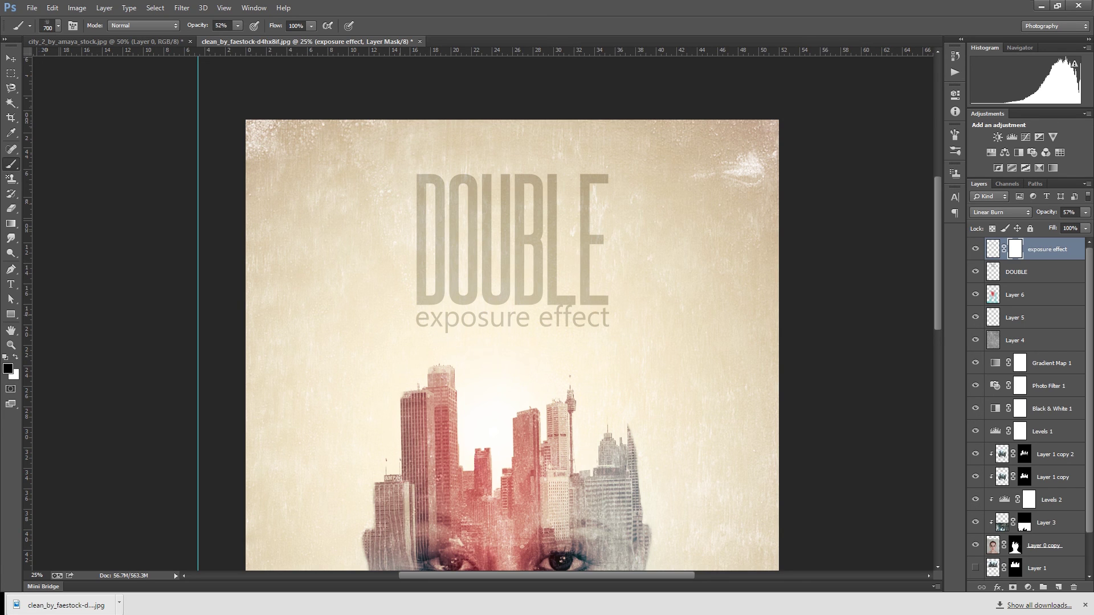
pyautogui.click(237, 26)
pyautogui.moveTo(236, 38); pyautogui.dragTo(265, 38)
pyautogui.click(421, 317)
# Mask the DOUBLE layer and stamp black grunge texture across its letters
pyautogui.click(1037, 272)
pyautogui.click(1012, 587)
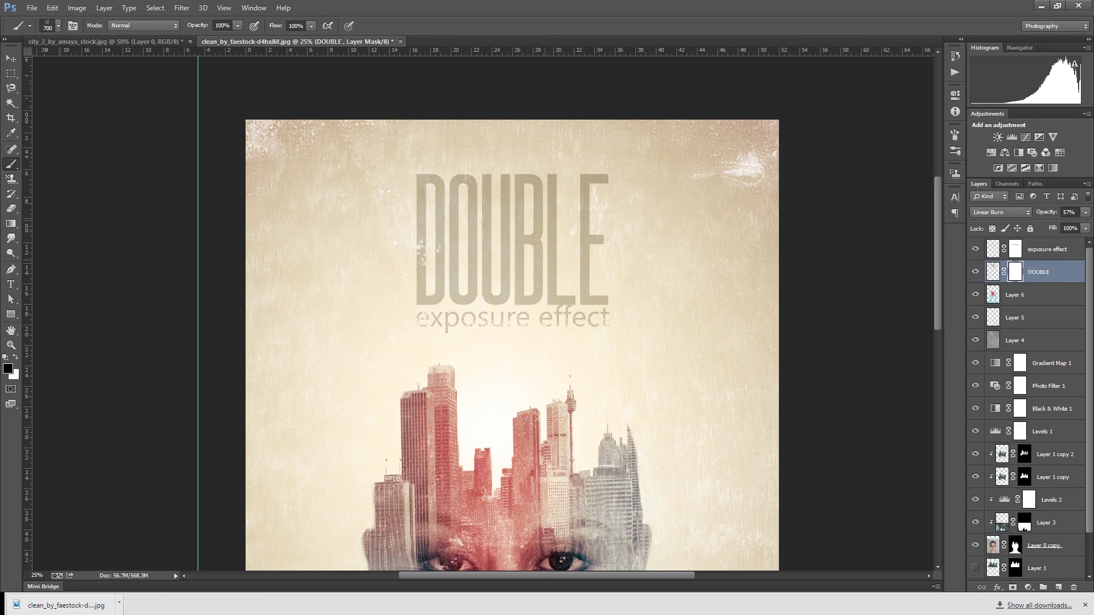
pyautogui.click(593, 187)
pyautogui.click(591, 302)
pyautogui.click(520, 299)
pyautogui.click(427, 297)
pyautogui.click(422, 236)
pyautogui.click(595, 239)
pyautogui.click(545, 246)
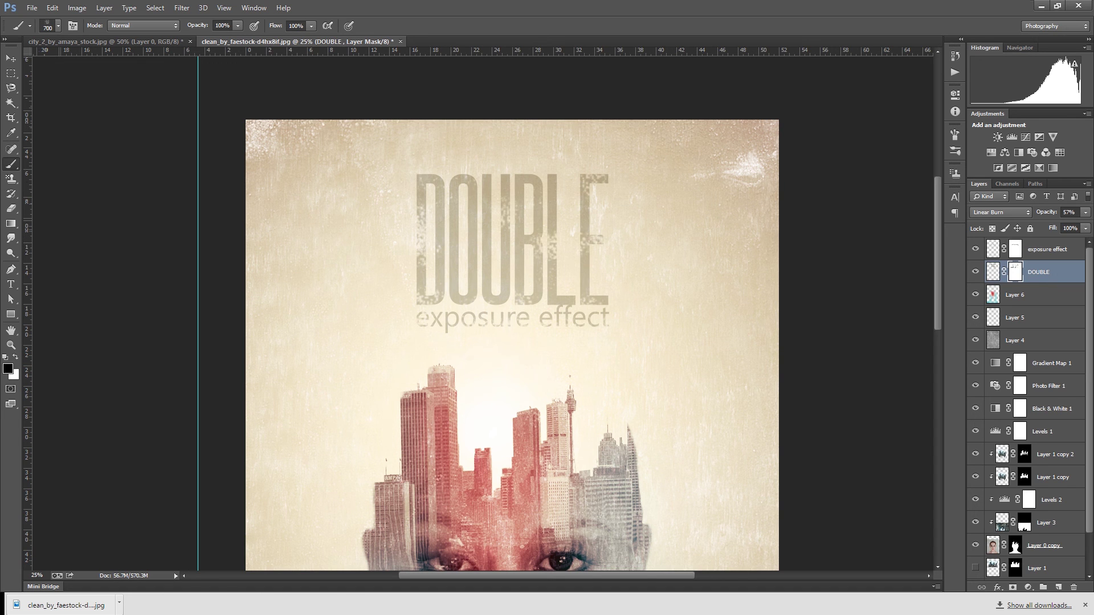
pyautogui.hotkey('ctrl', '-')
pyautogui.press('v')
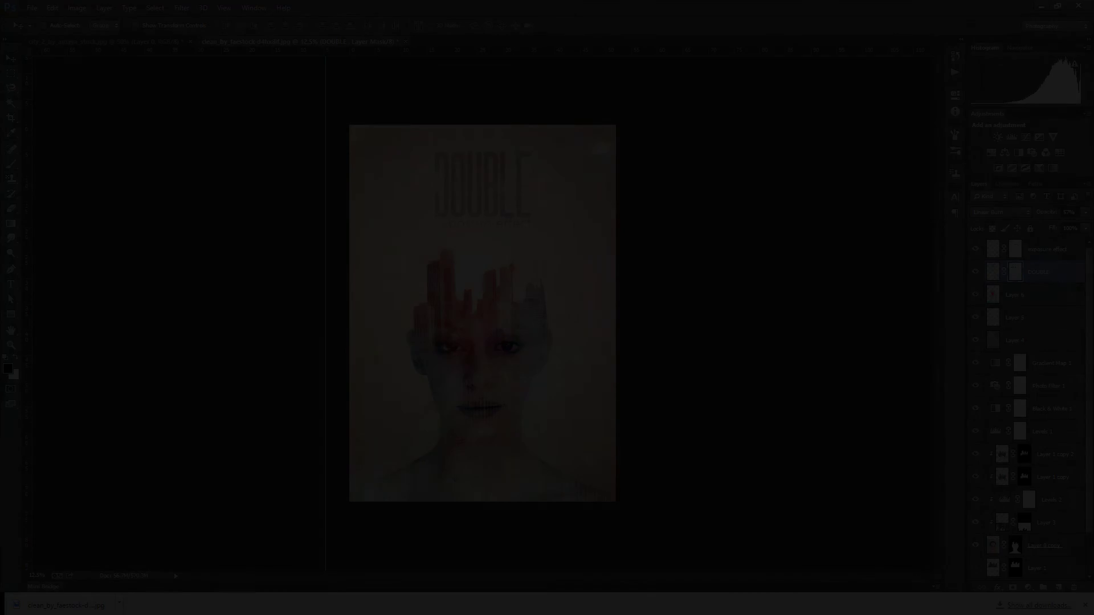